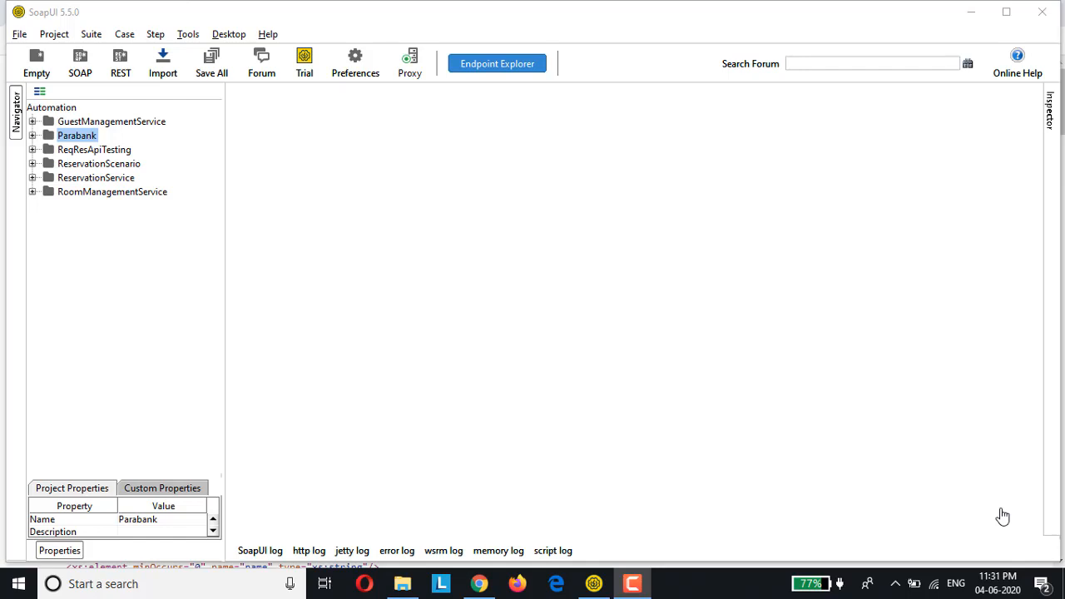
Switch to Chrome and copy the address of the Parasoft store-01 WSDL page
key(alt+Tab)
key(alt+Tab)
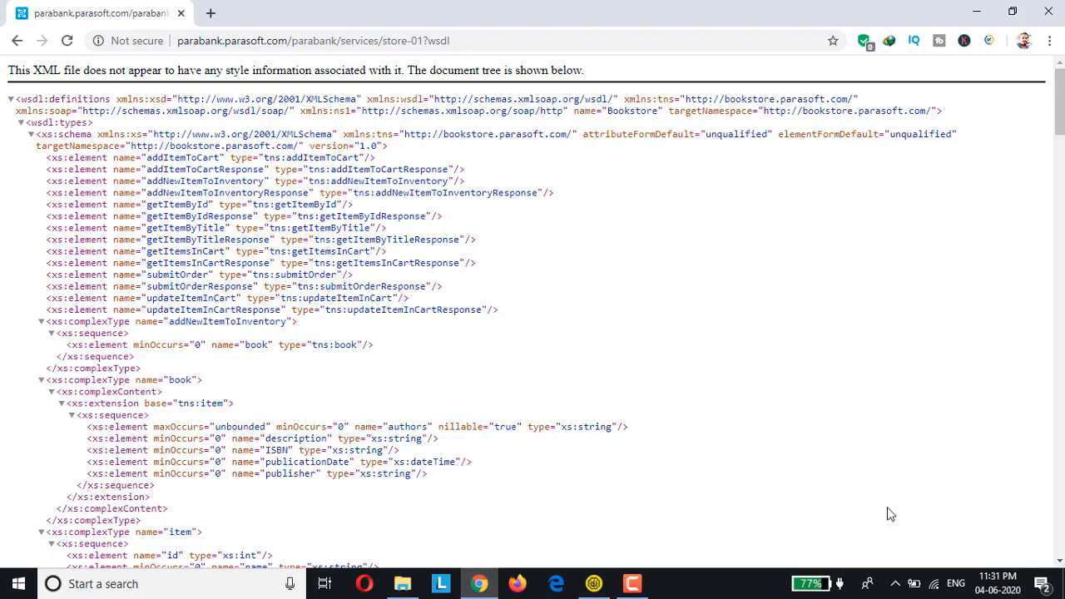
click(464, 40)
key(ctrl+c)
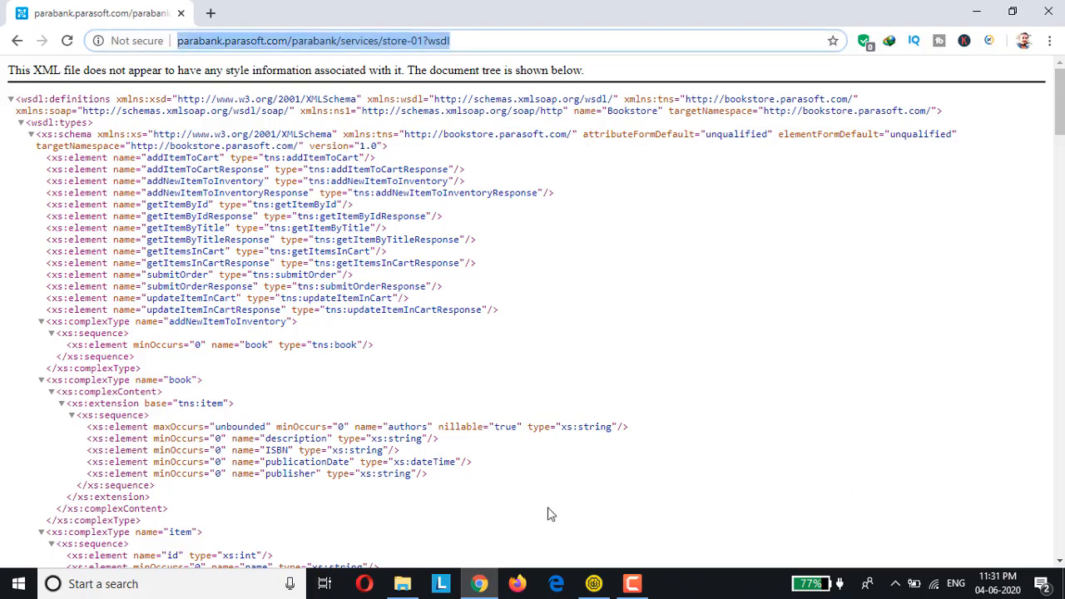
Switch to SoapUI and start a new SOAP project with the copied store-01 address as its initial WSDL
click(594, 585)
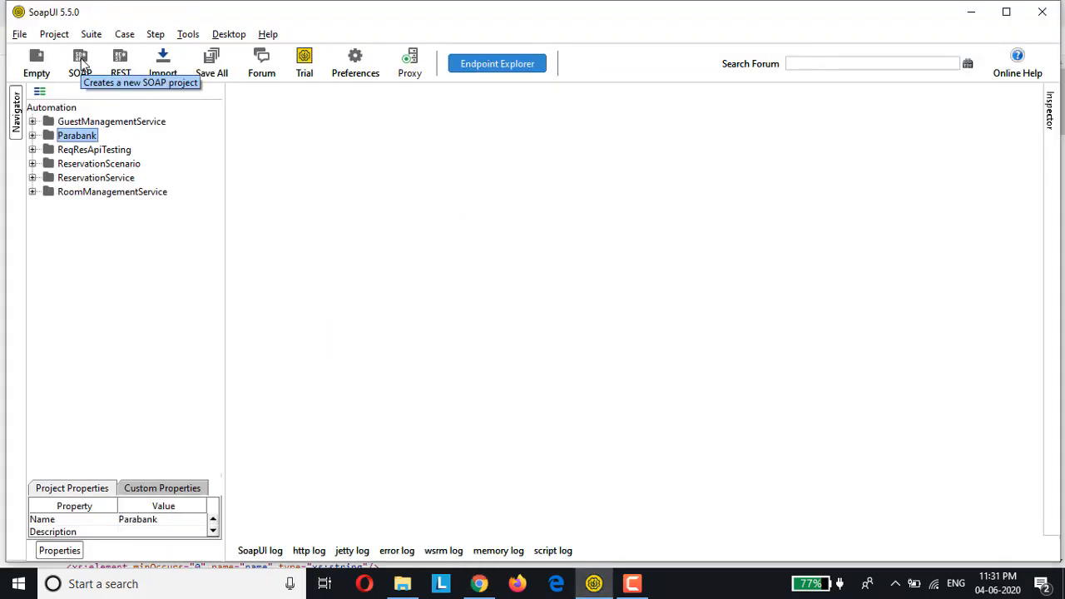
click(79, 62)
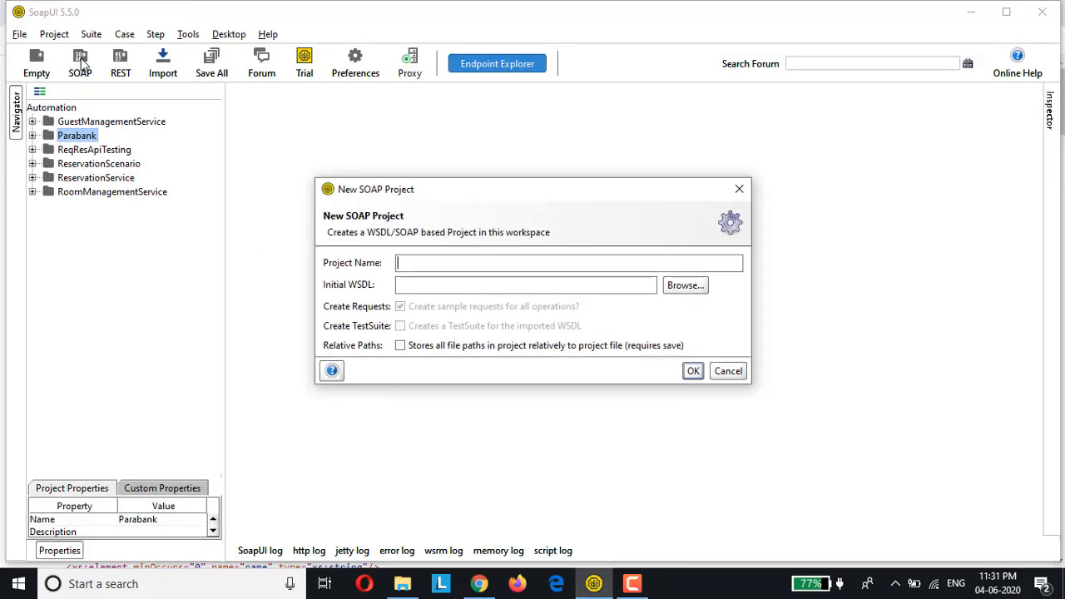
click(420, 285)
key(ctrl+v)
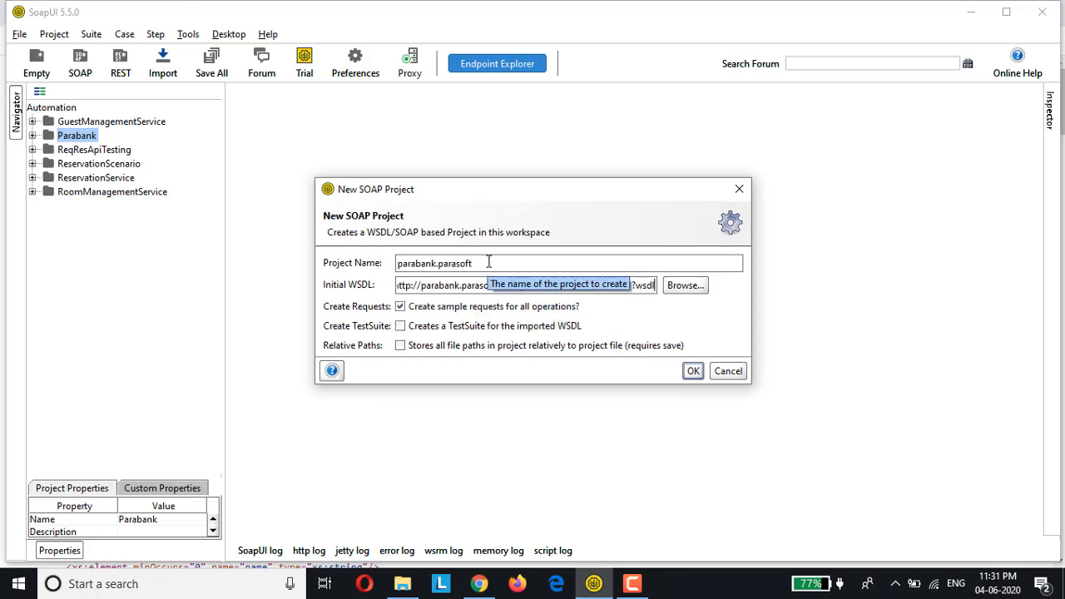
Name the project Bookstore, enable creating a TestSuite for the imported WSDL, and create the project
drag(488, 263, 391, 263)
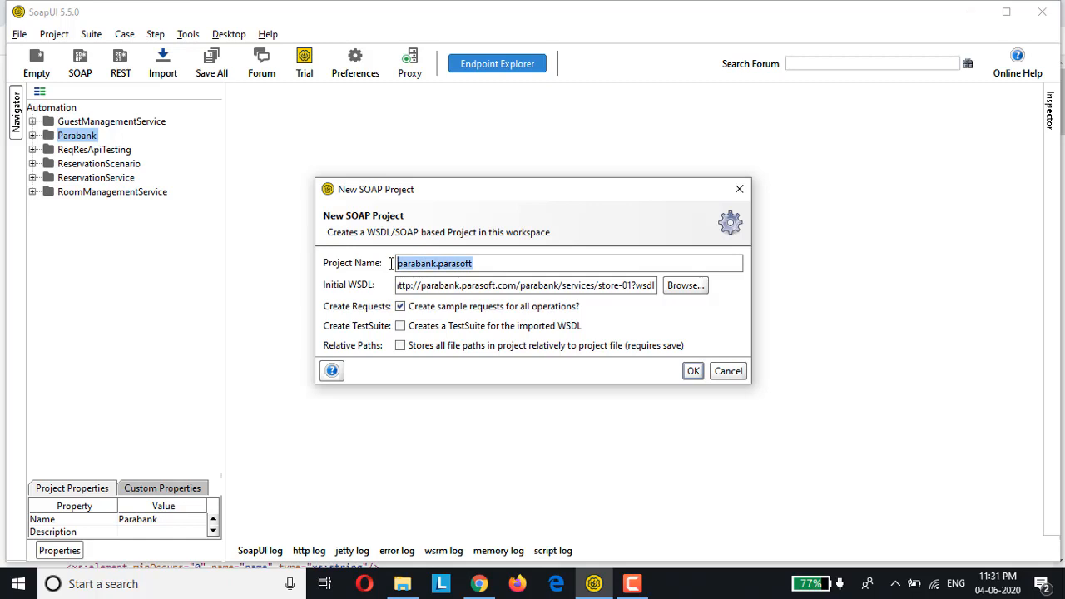
text(Booksst)
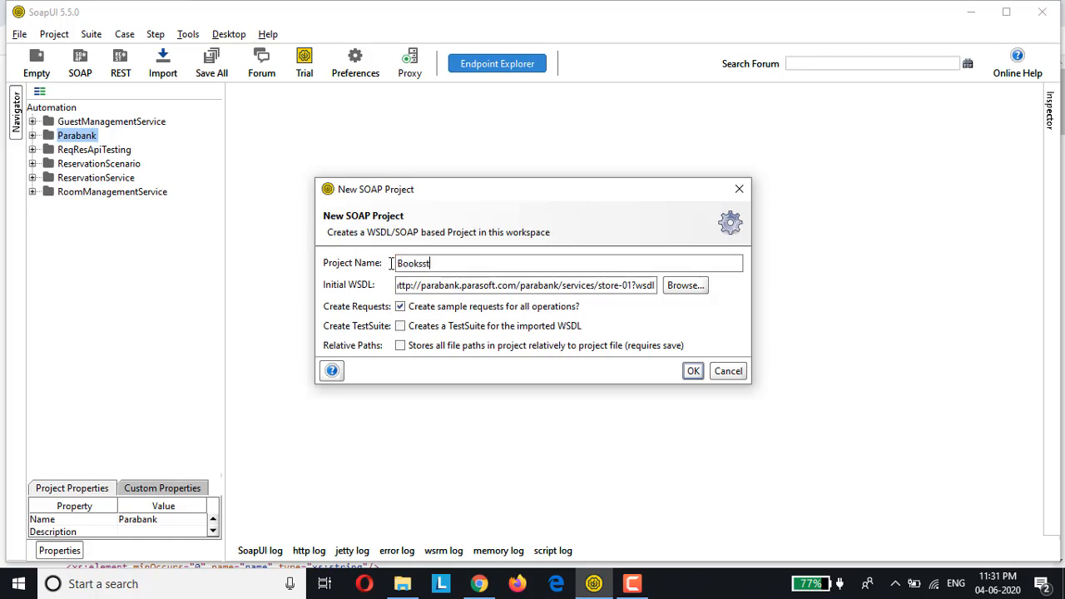
key(BackSpace)
key(BackSpace)
text(tore)
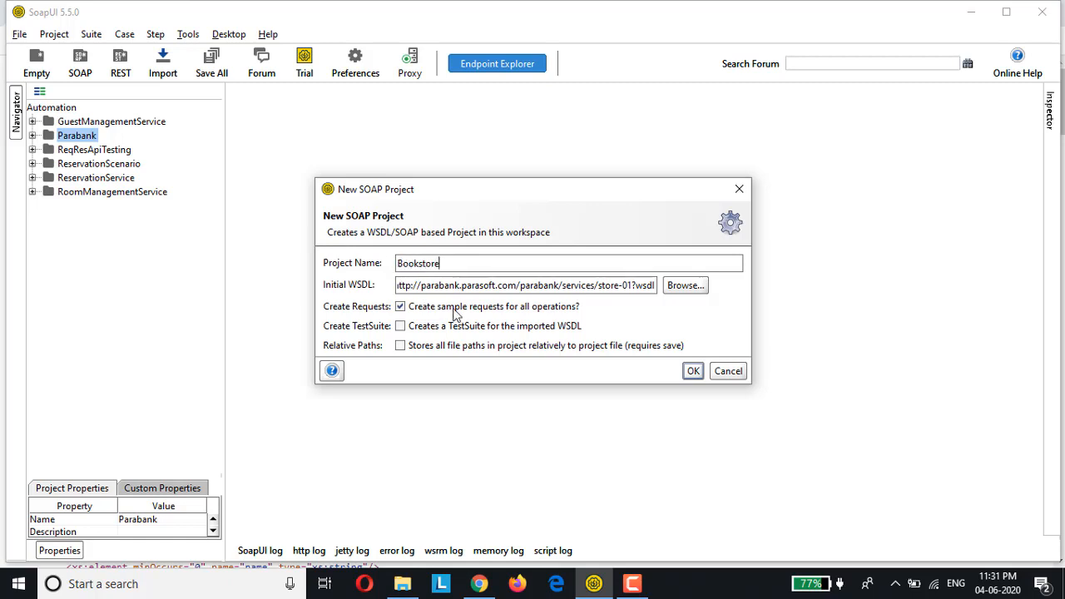
click(399, 327)
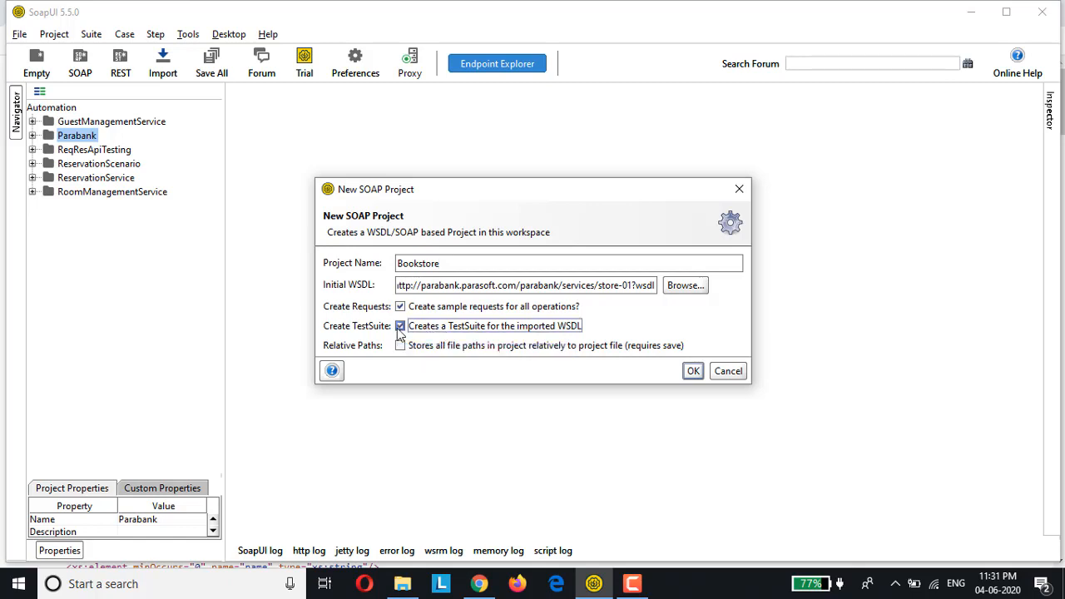
click(692, 372)
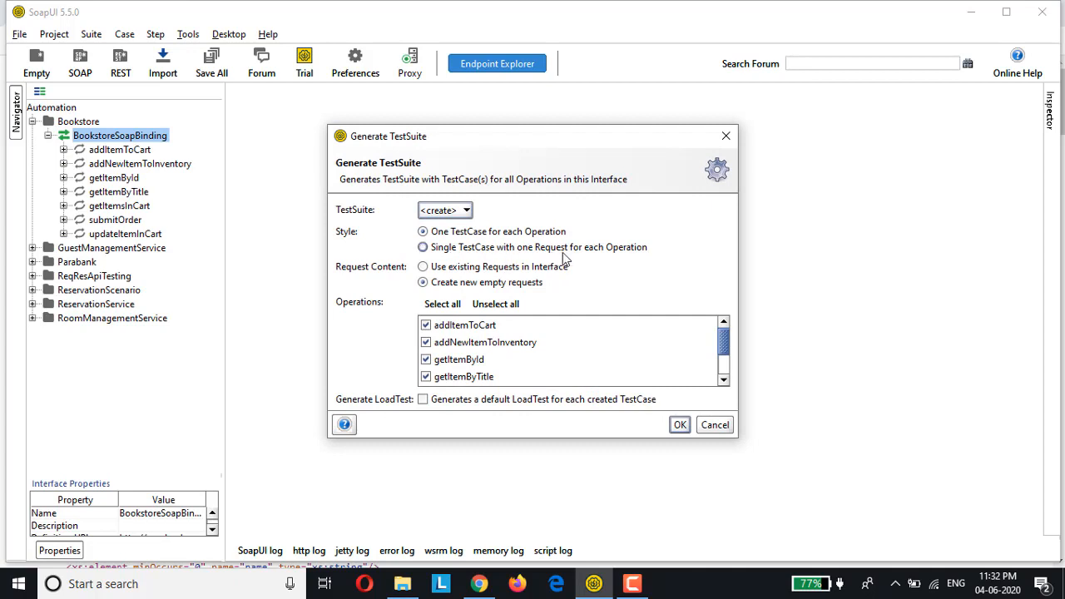
Generate a TestSuite named BookStoreApp with a single TestCase holding one request per operation, using existing requests in the interface
click(423, 247)
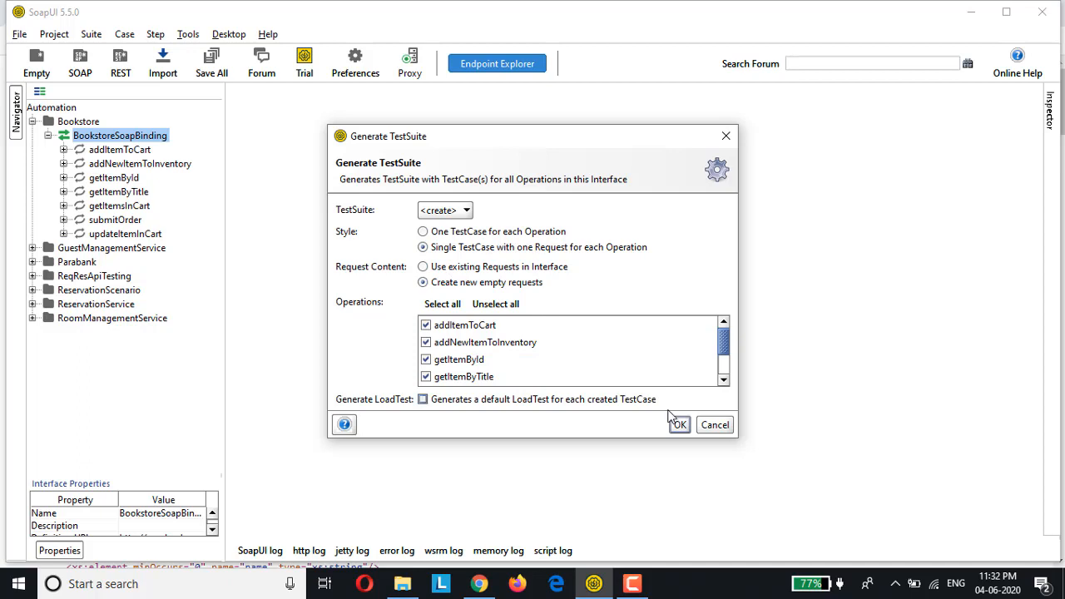
click(477, 268)
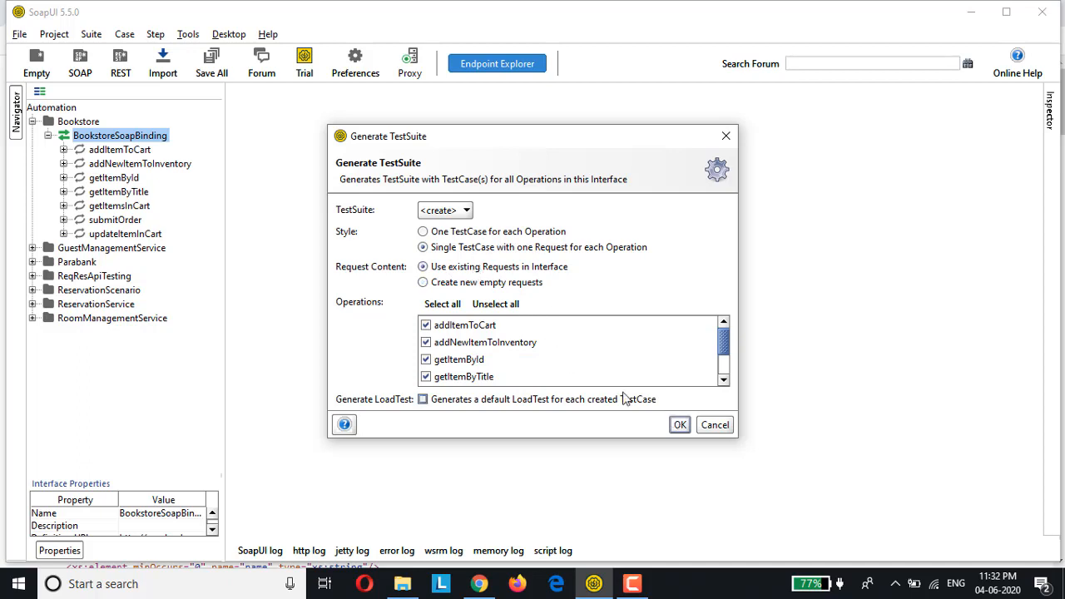
click(680, 425)
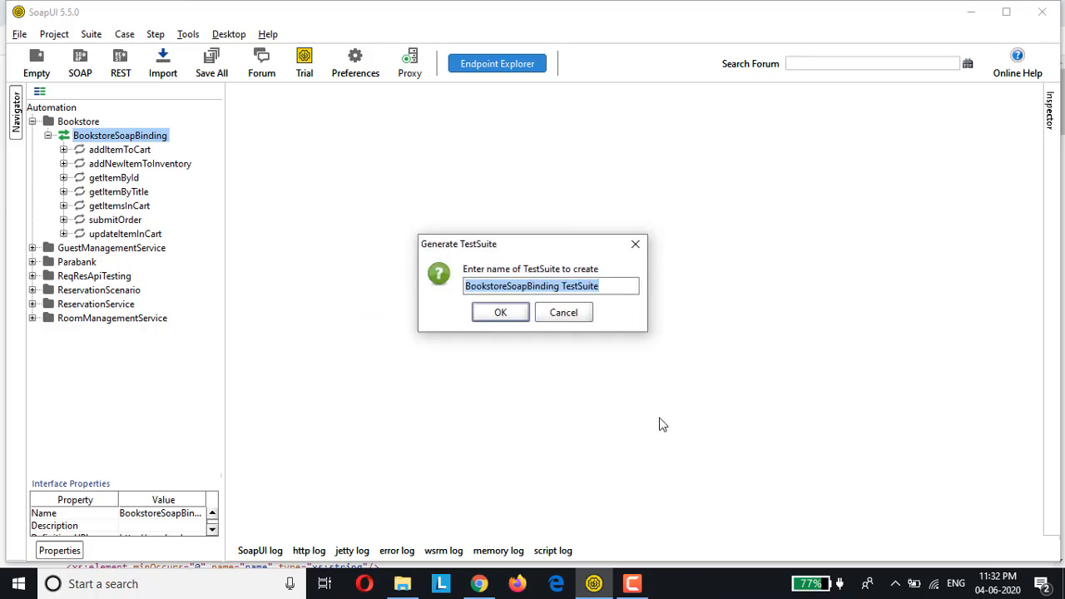
text(BookStoreApp)
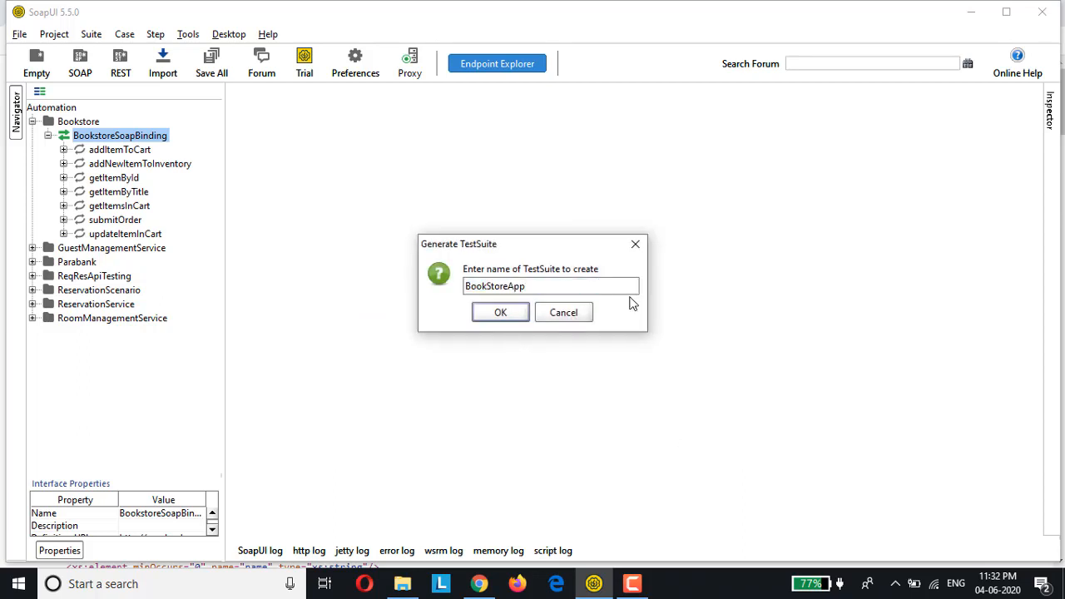
click(502, 315)
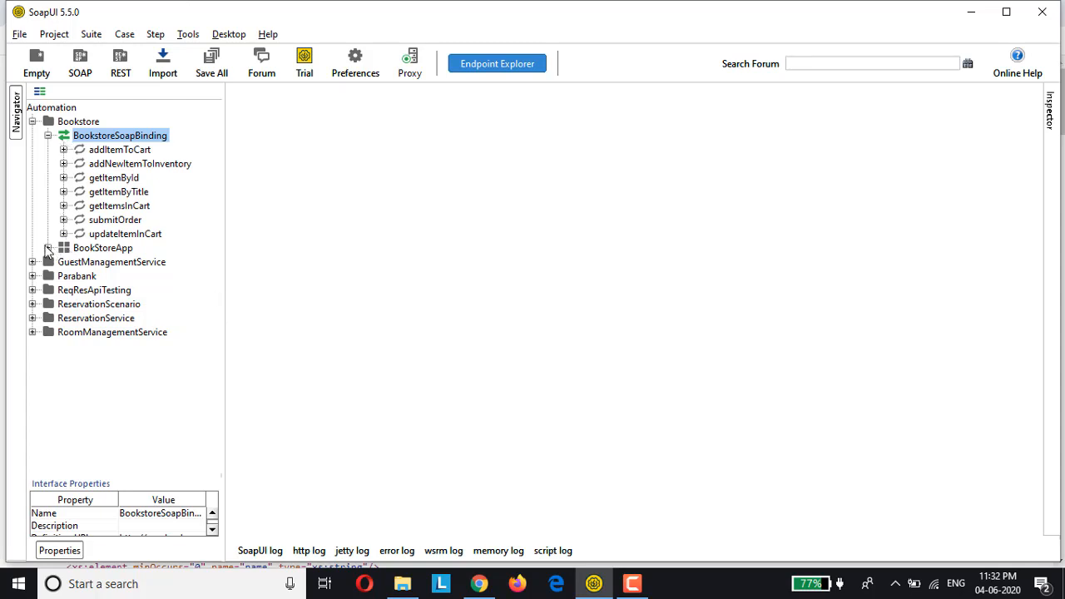
Expand the BookStoreApp test case down to its test steps and move getItemByTitle to the first position
click(47, 248)
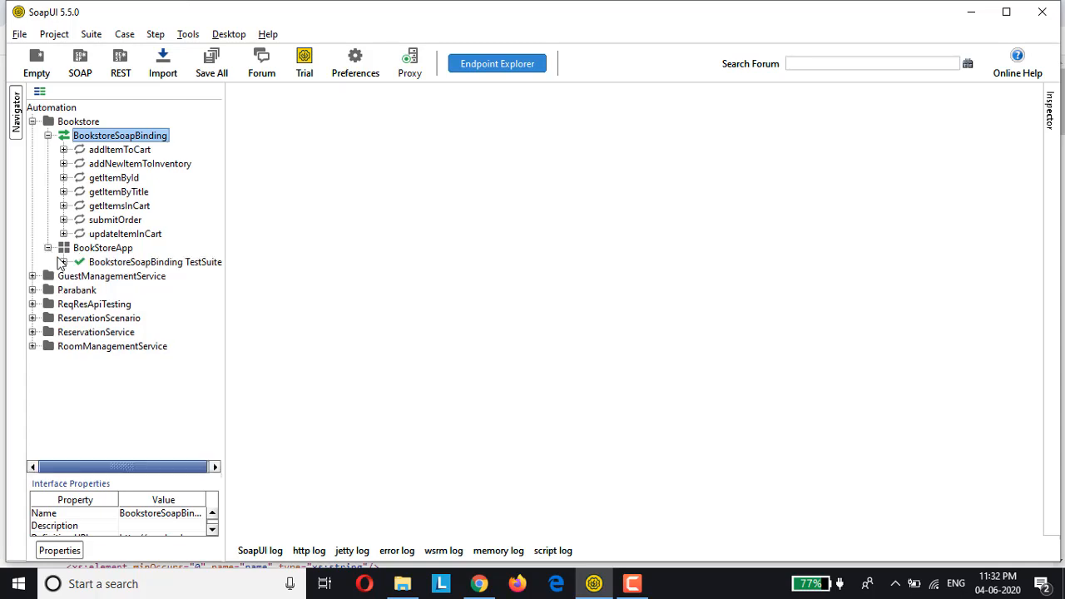
click(64, 262)
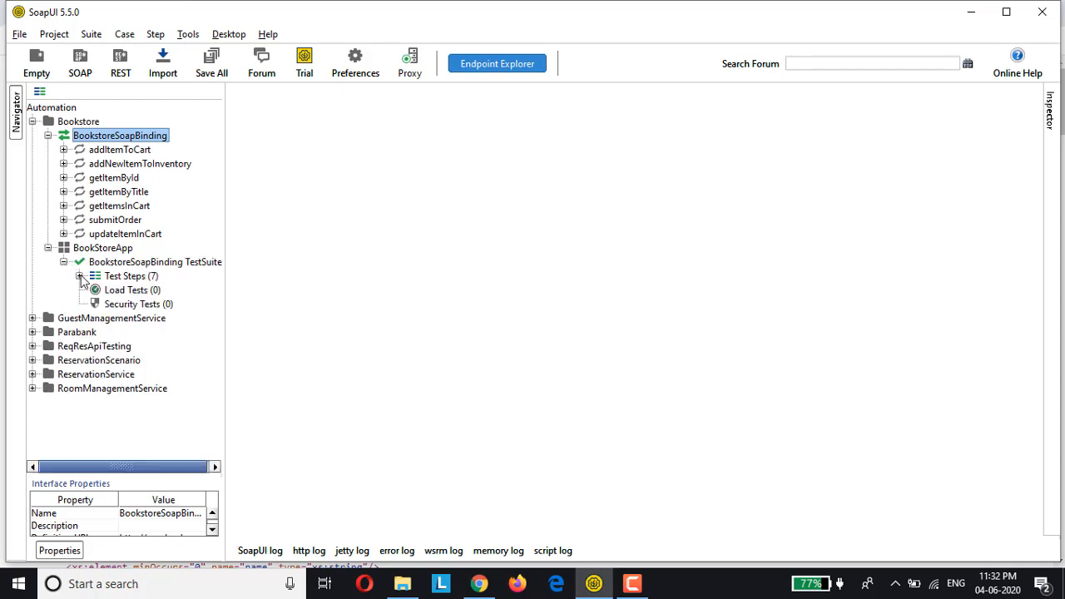
click(79, 277)
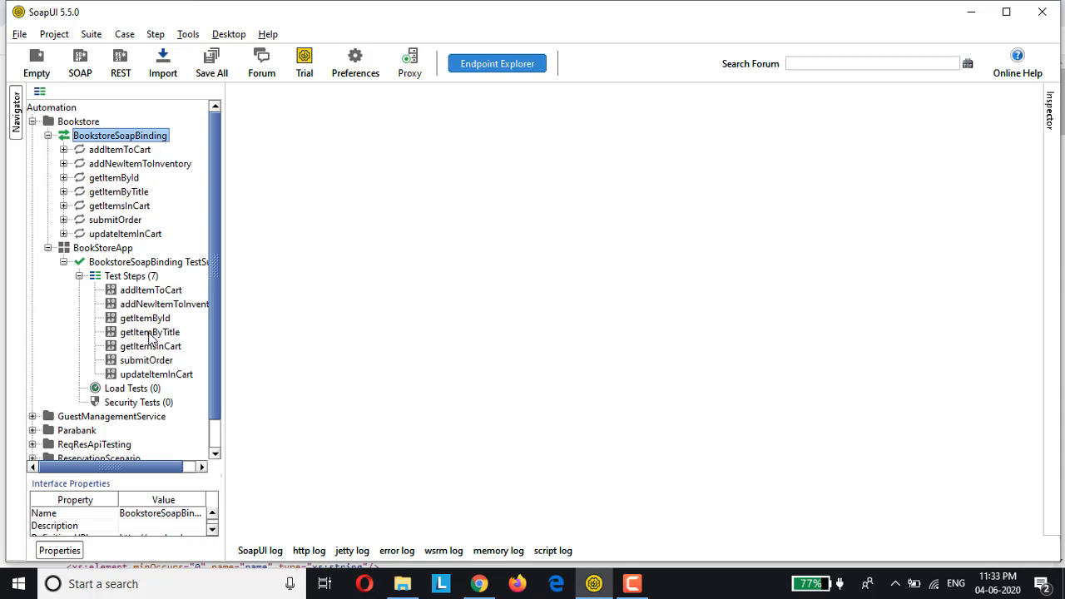
drag(146, 333, 140, 288)
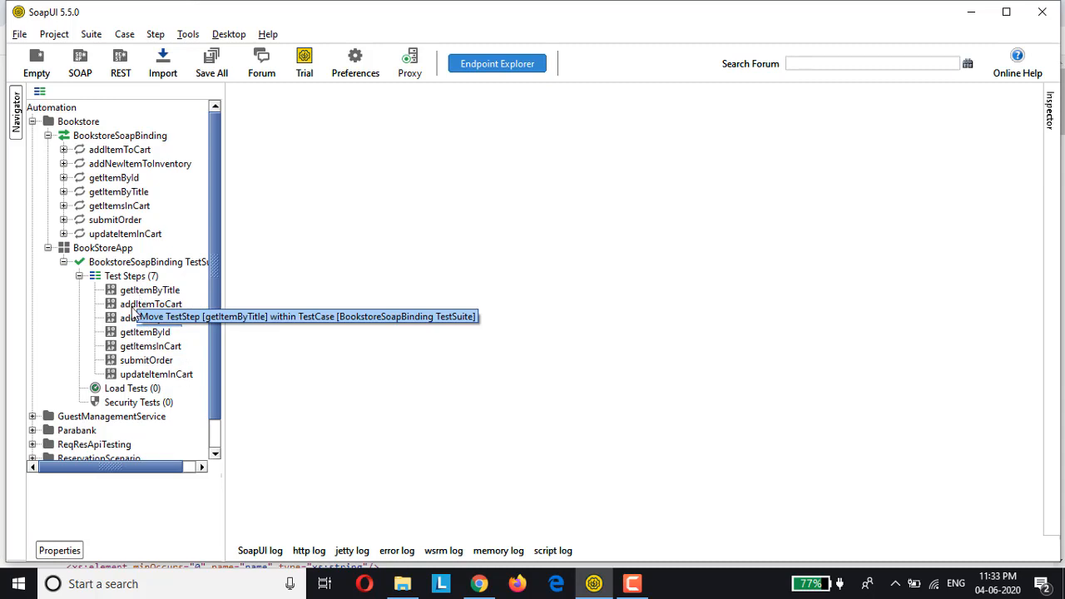
click(134, 308)
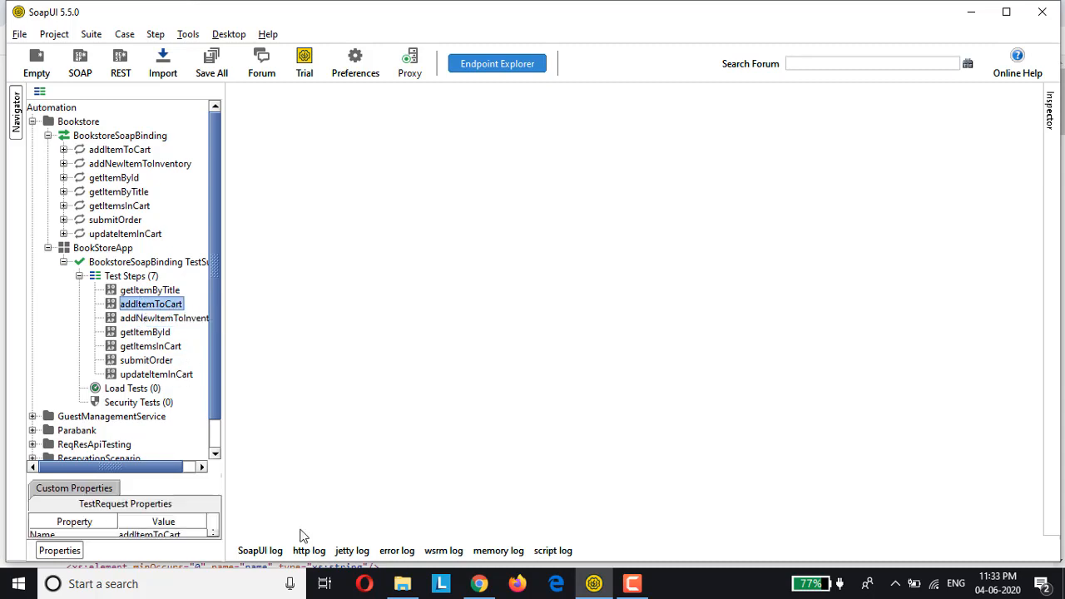
Delete the addNewItemToInventory and getItemById test steps from the BookStoreApp test case
click(161, 321)
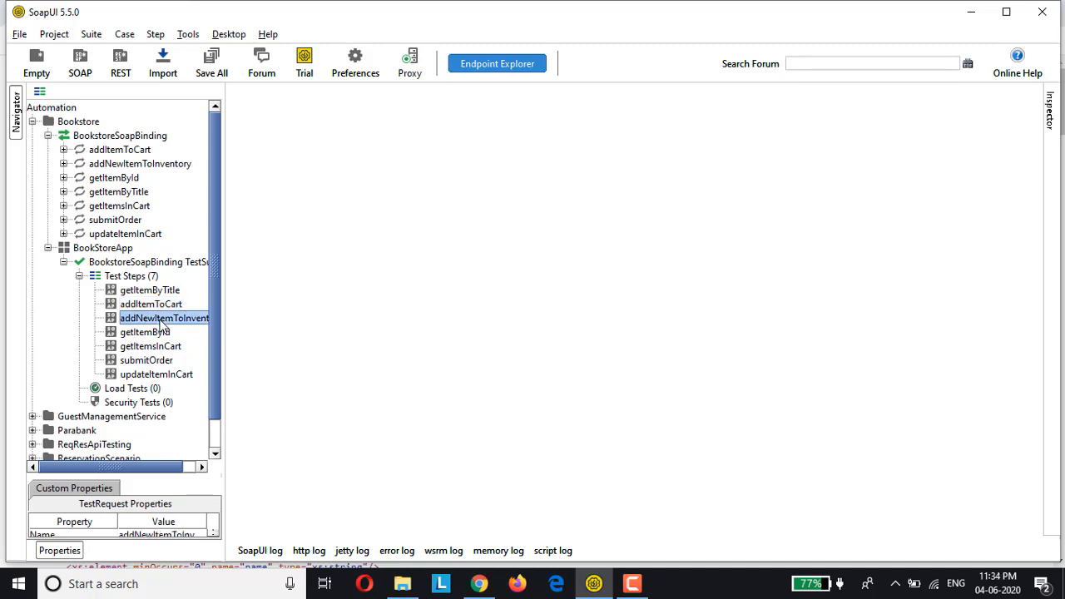
key(Delete)
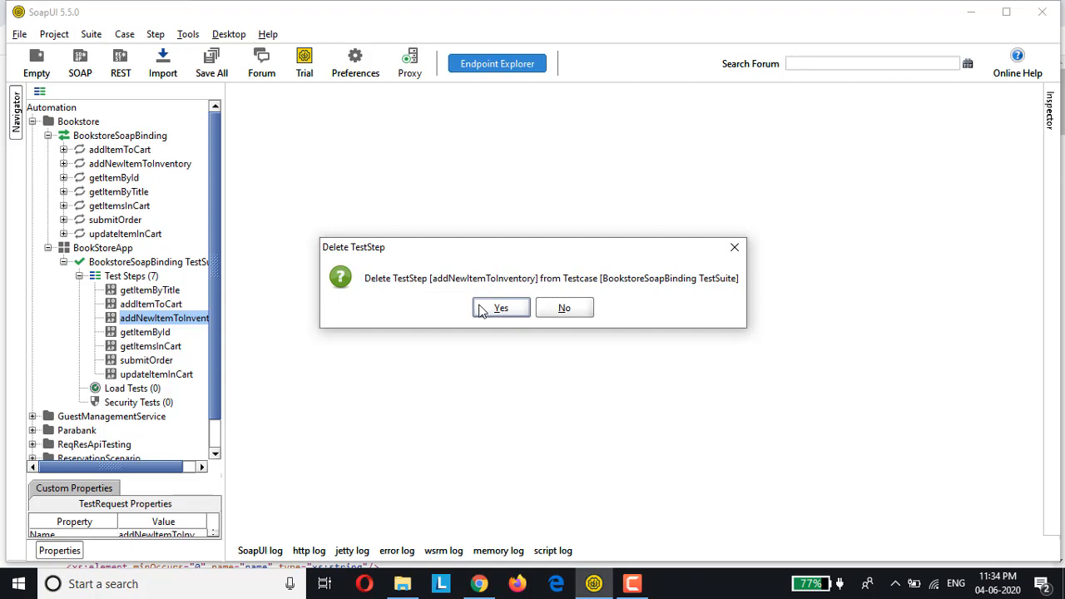
click(481, 309)
click(153, 323)
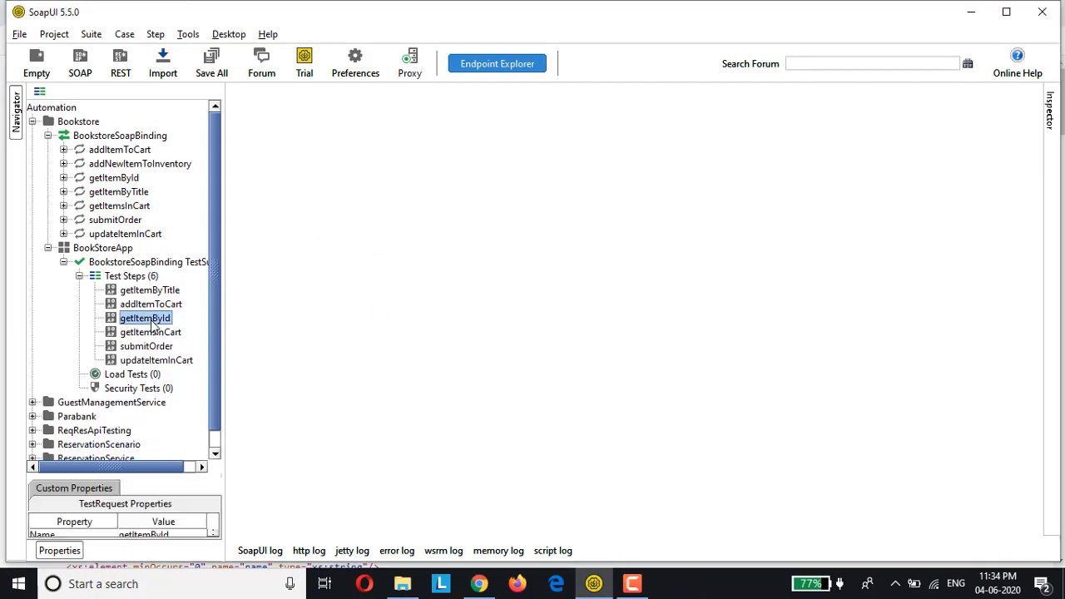
key(Delete)
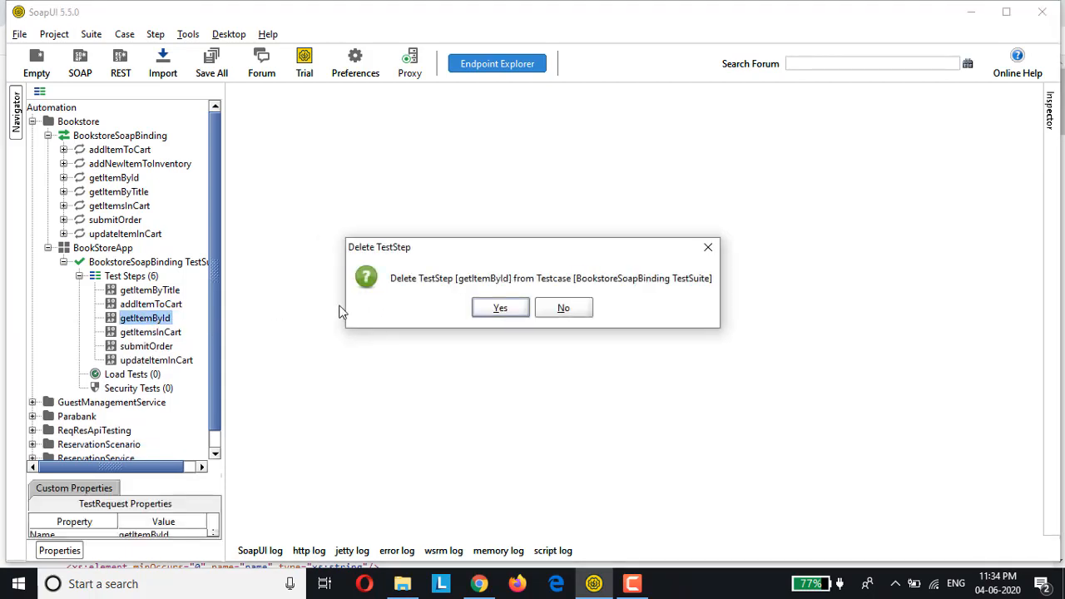
click(491, 311)
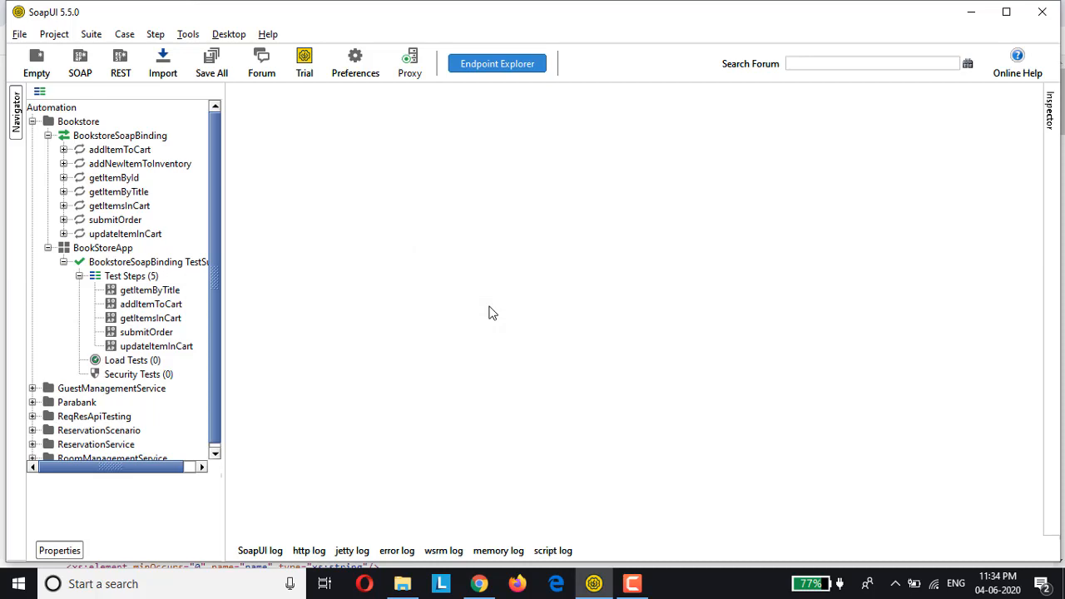
Delete the updateItemInCart test step from the BookStoreApp test case
click(163, 335)
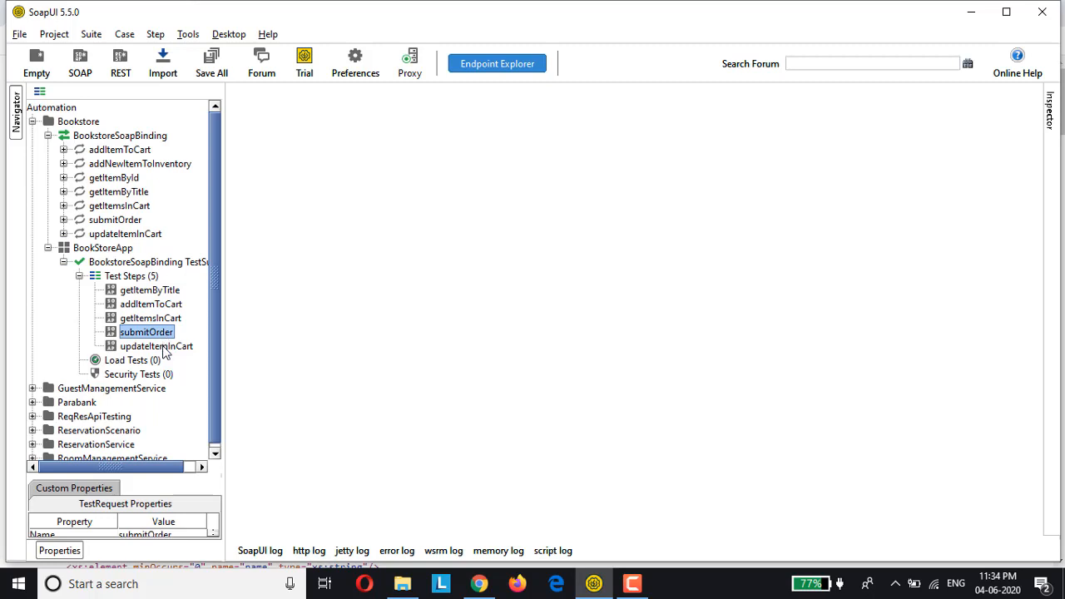
click(164, 349)
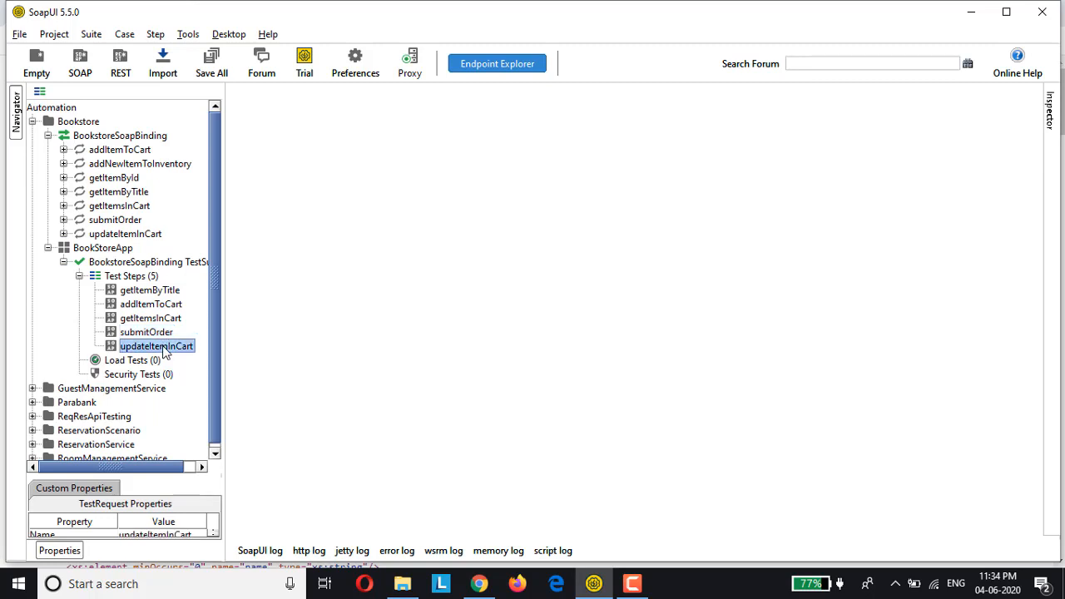
key(Delete)
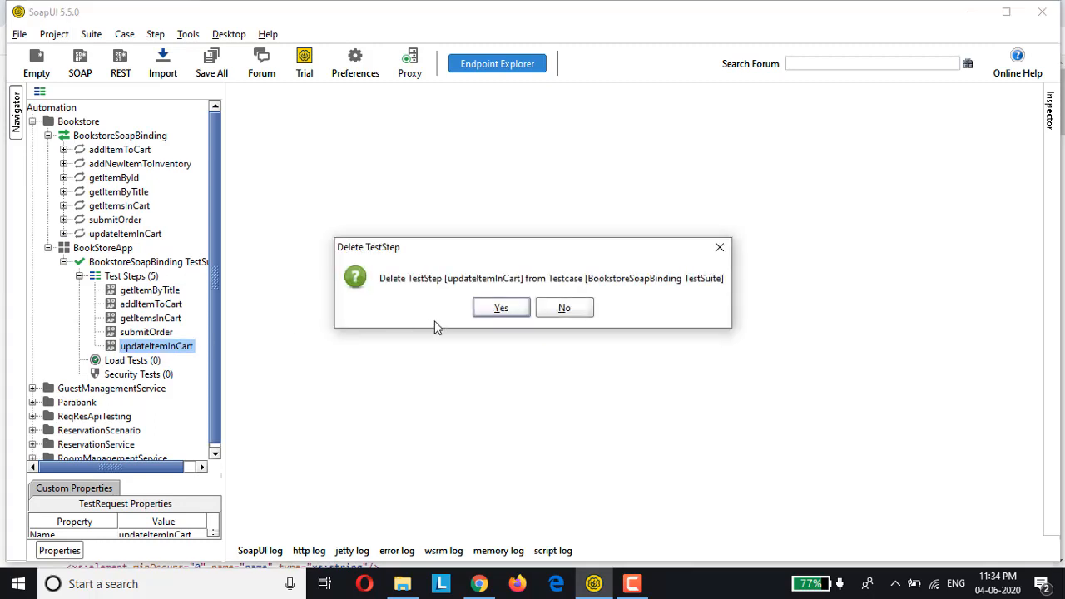
click(500, 309)
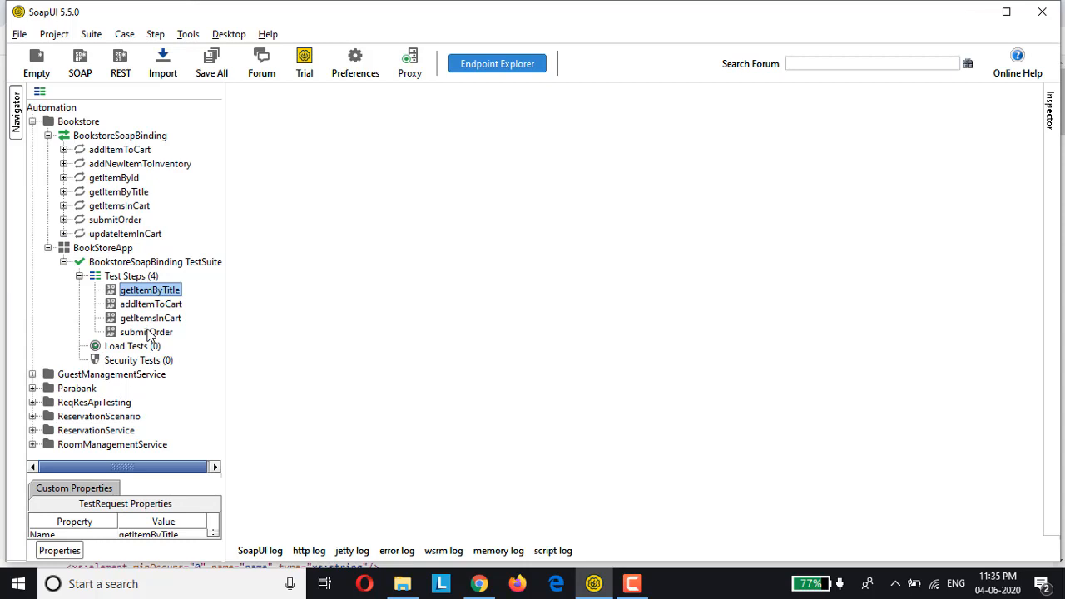
Set titleKeyword to Linux in the getItemByTitle test step's request and submit it
double_click(121, 295)
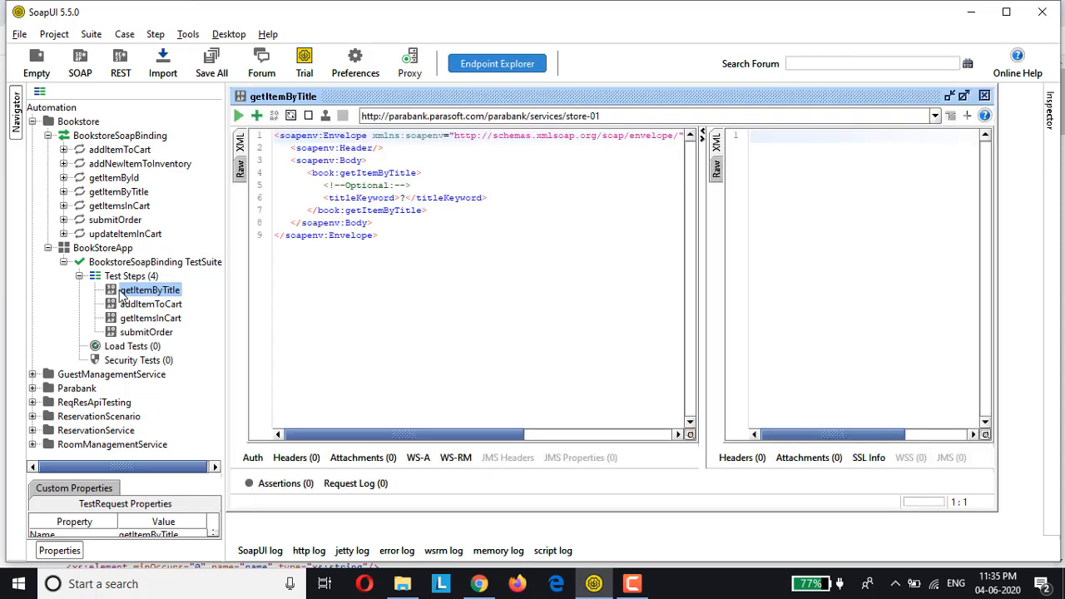
click(406, 198)
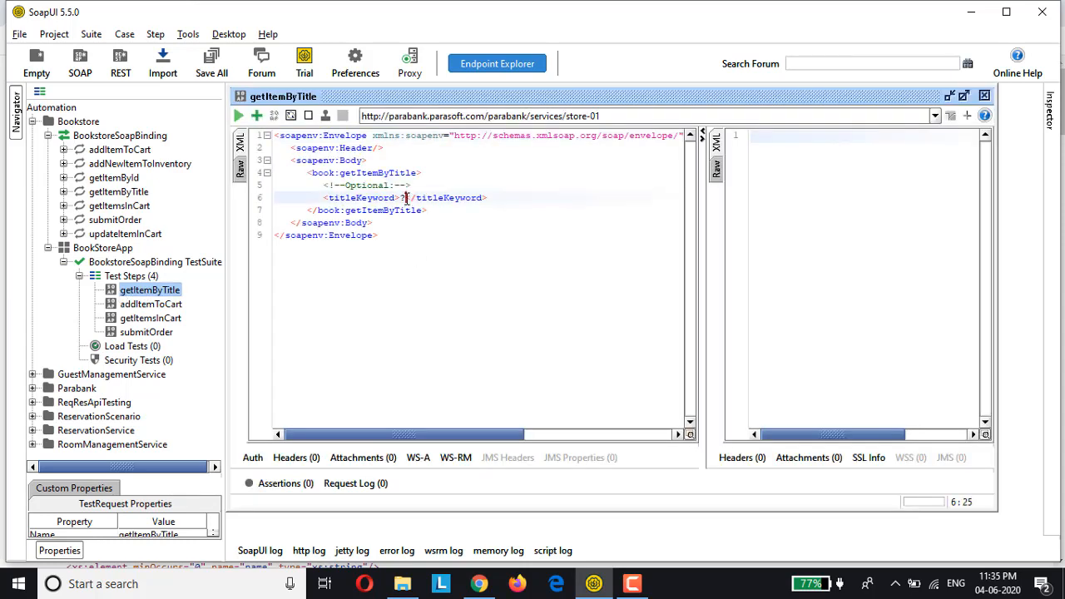
drag(406, 198, 400, 198)
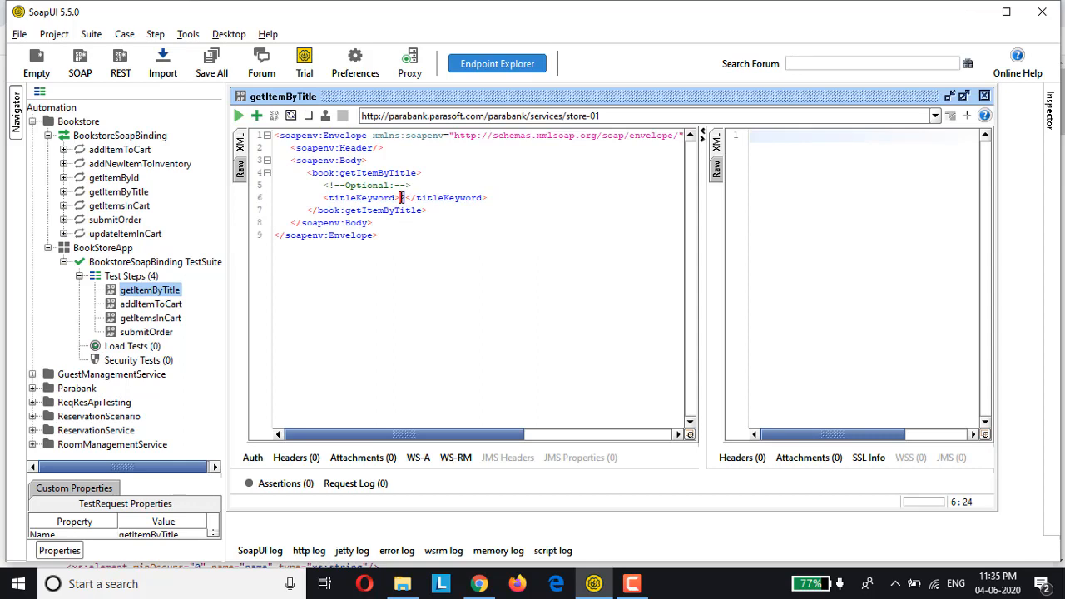
text(Linux)
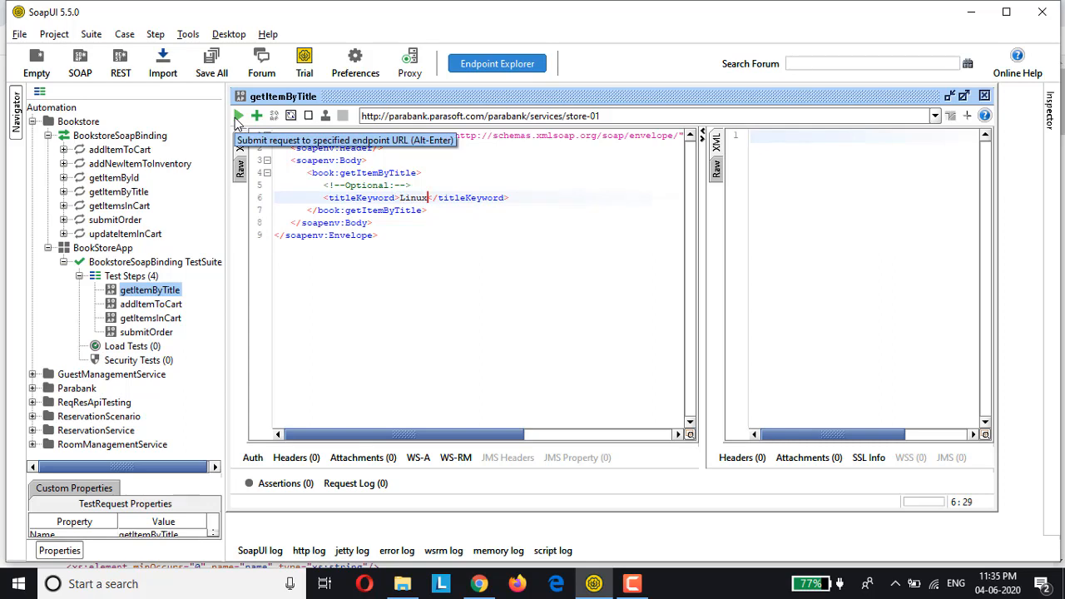
click(237, 117)
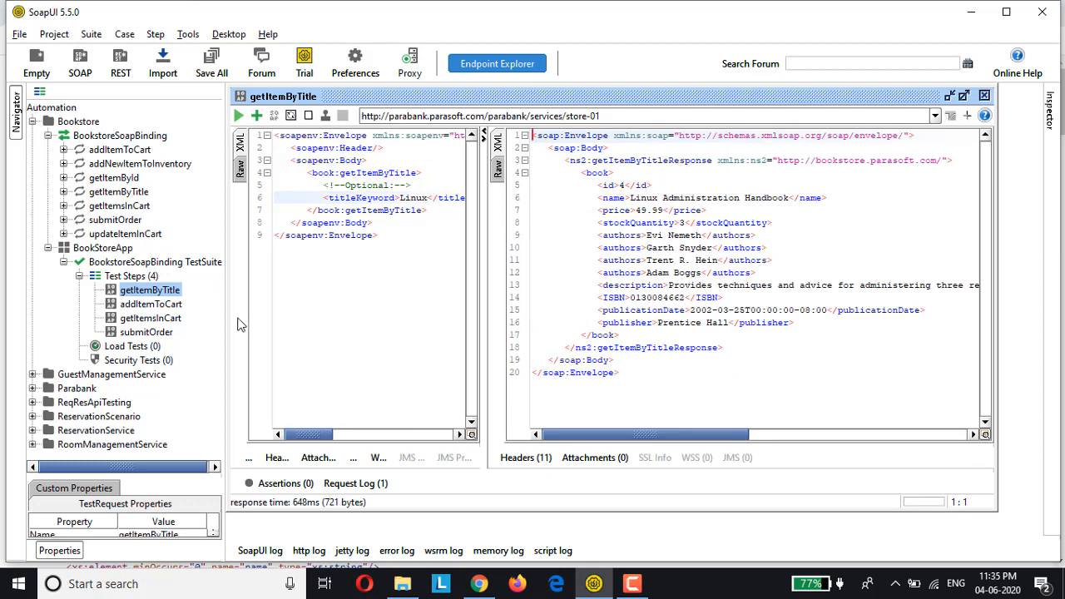
Open the addItemToCart test step and set cartId to 0 in its request
double_click(133, 304)
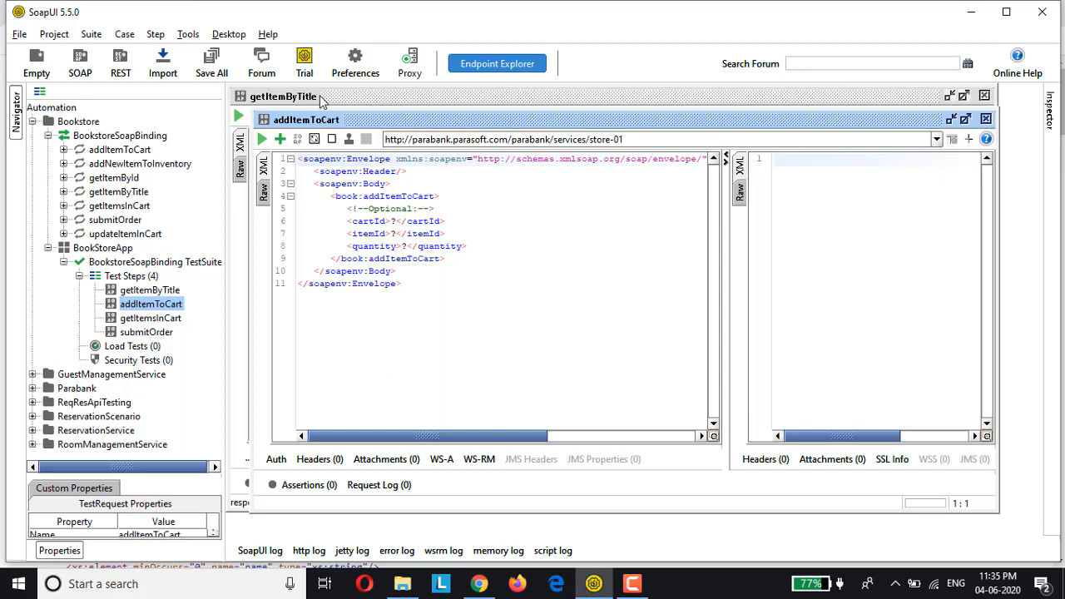
click(396, 221)
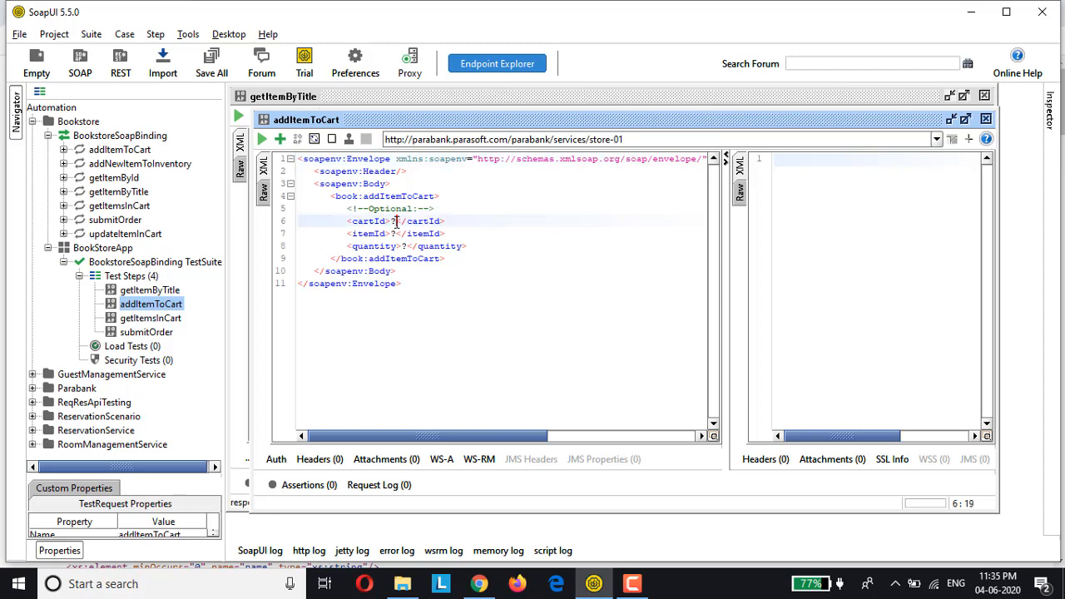
double_click(396, 221)
text(0)
Look up the book's id in the getItemByTitle response and set itemId to 4 in the addItemToCart request
click(321, 97)
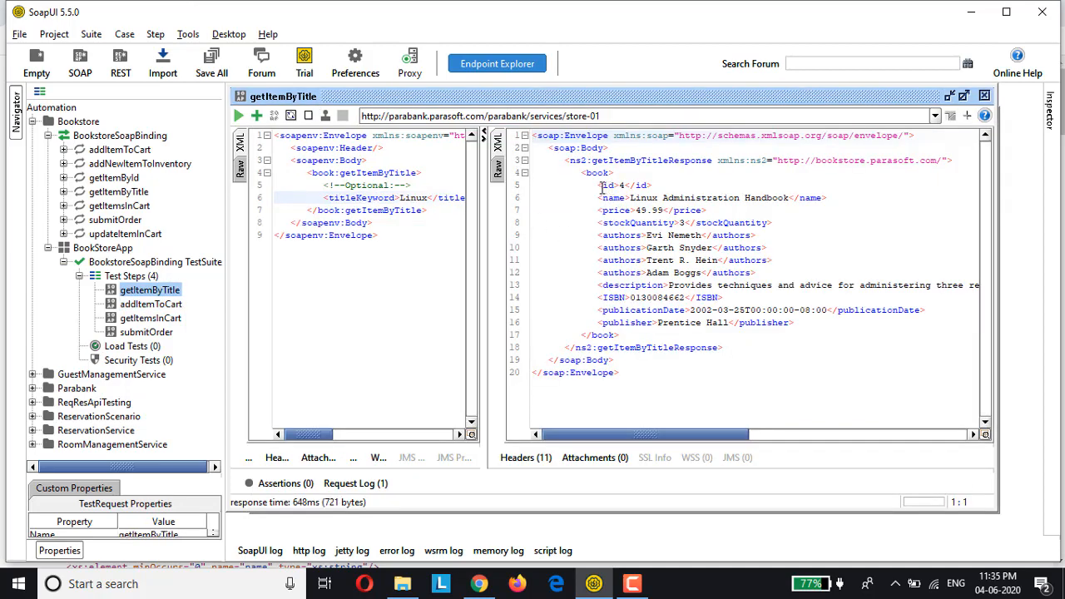
drag(599, 186, 654, 185)
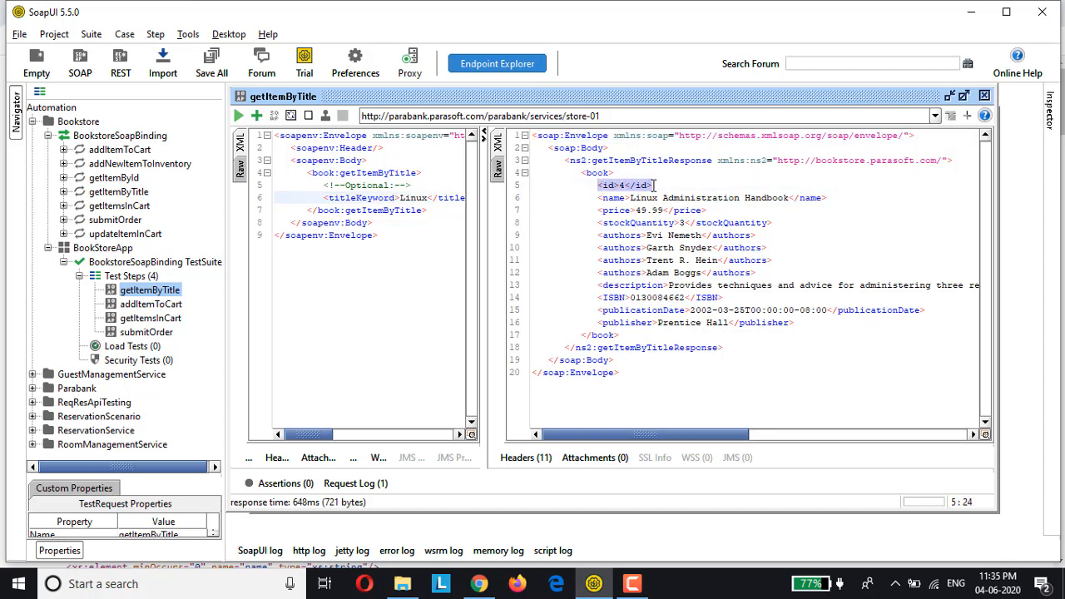
double_click(174, 305)
click(397, 220)
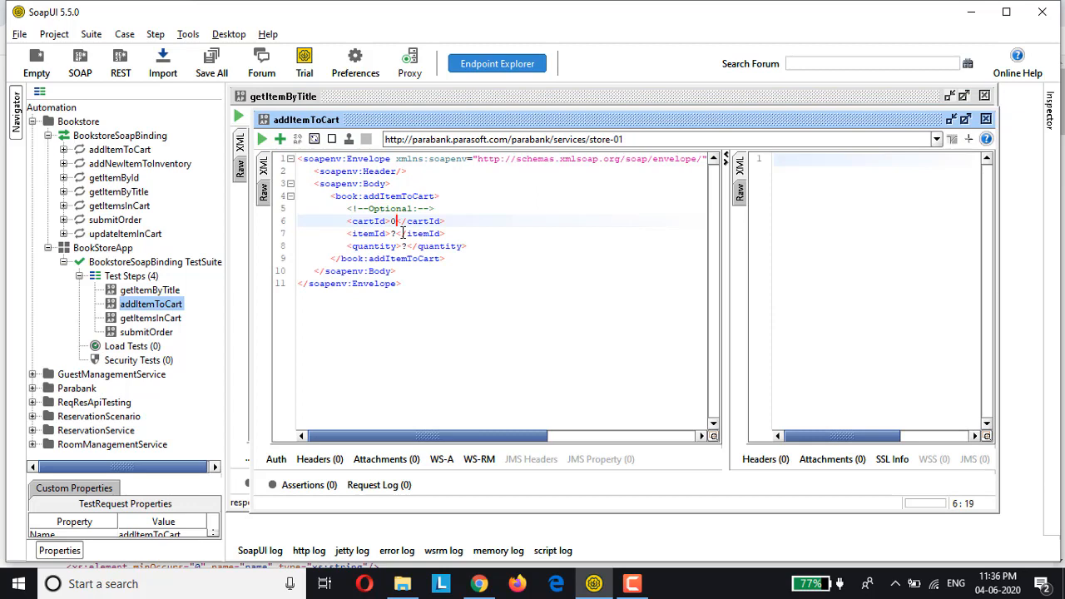
click(392, 234)
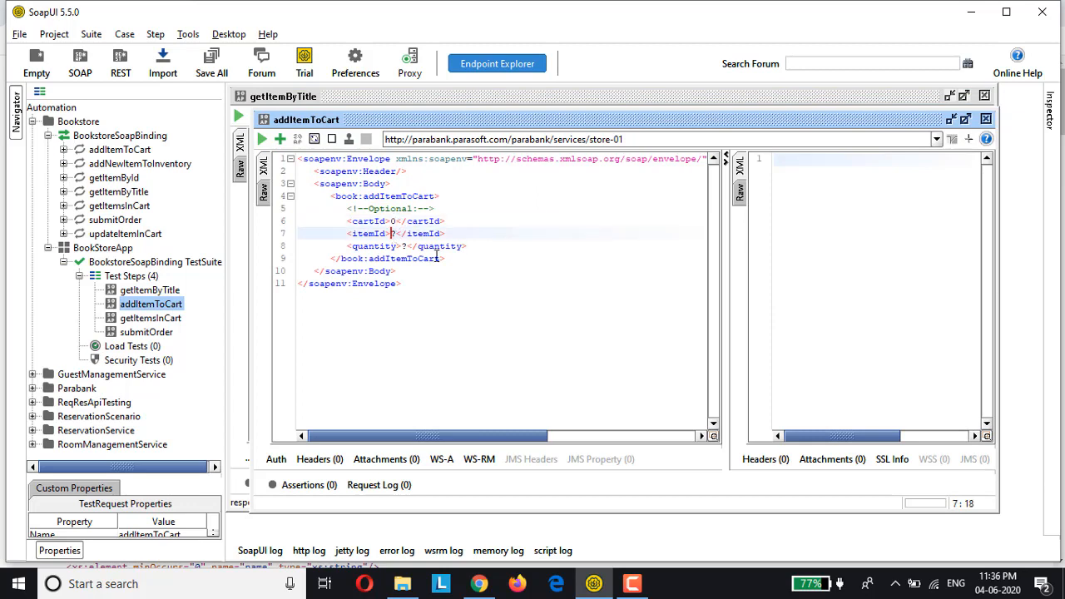
key(Delete)
text(4)
Set quantity to 2 in the addItemToCart request, review its parameters and submit it
click(408, 246)
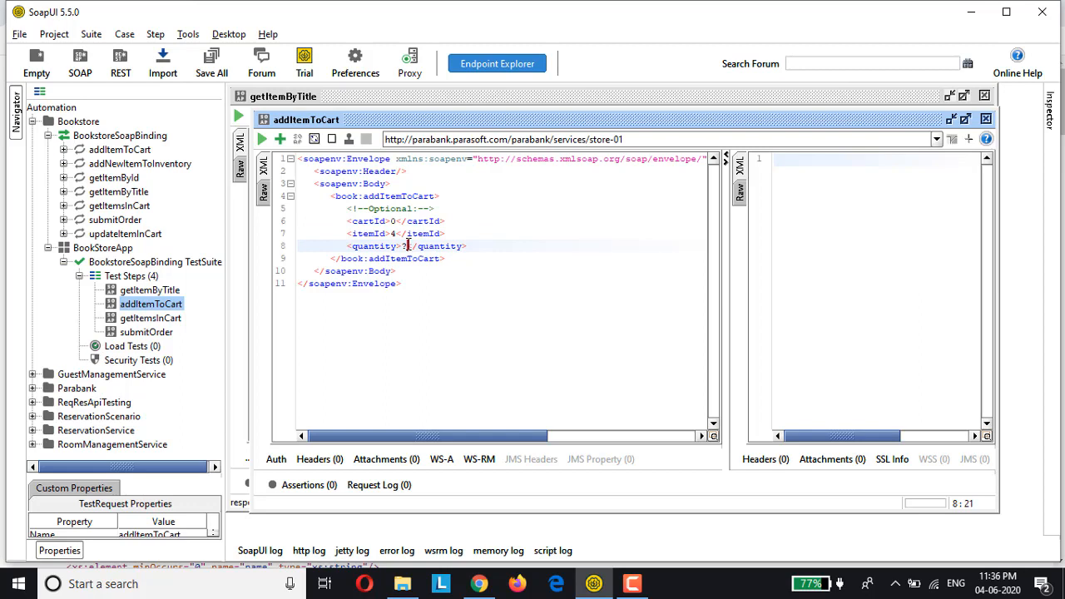
key(BackSpace)
text(2)
drag(347, 233, 455, 234)
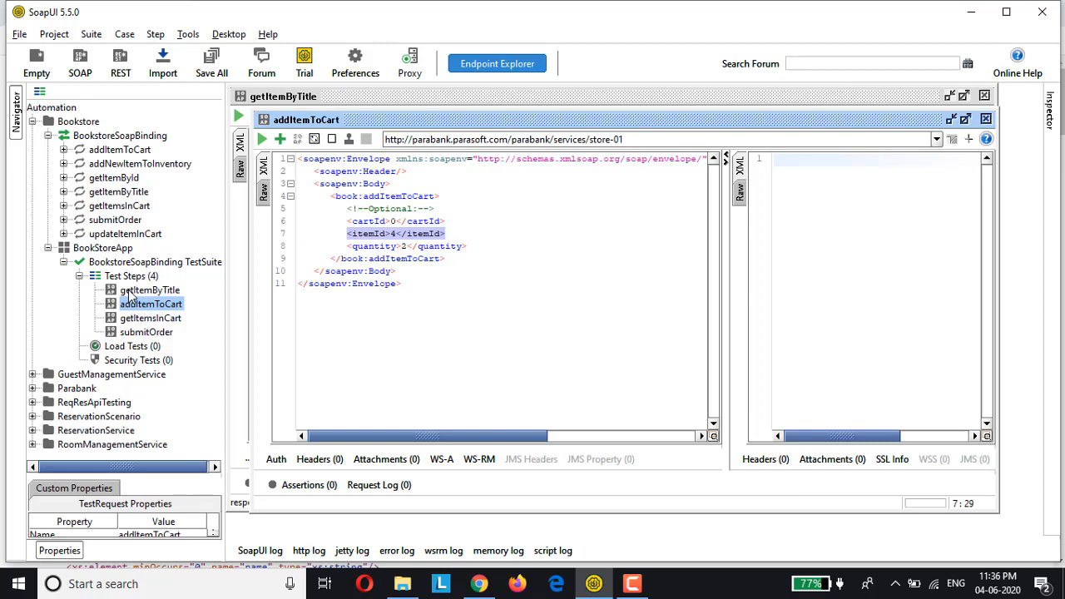
click(361, 293)
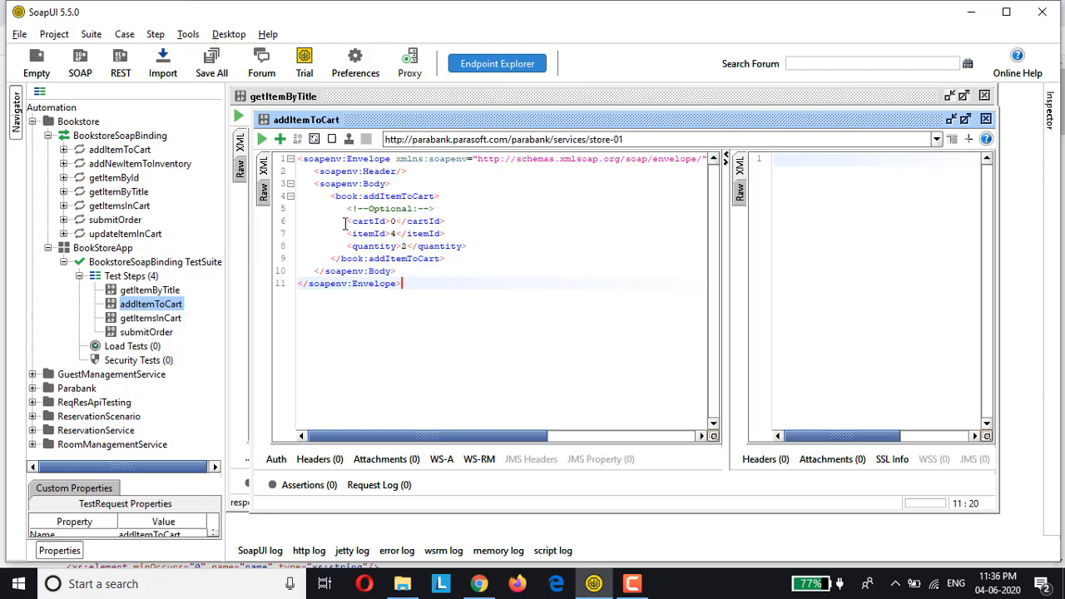
drag(345, 225, 434, 221)
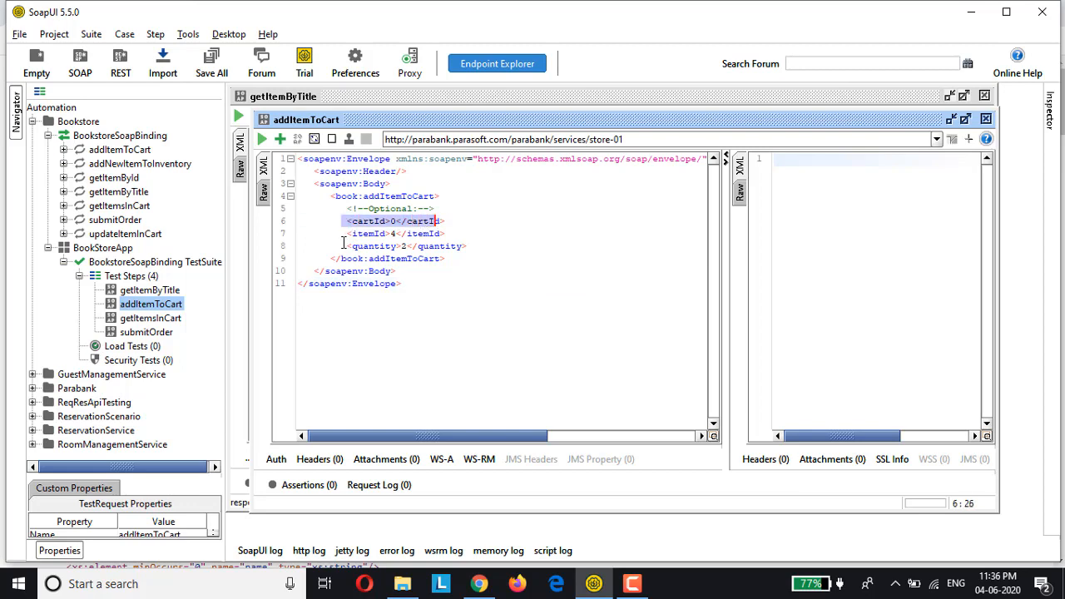
drag(346, 247, 464, 246)
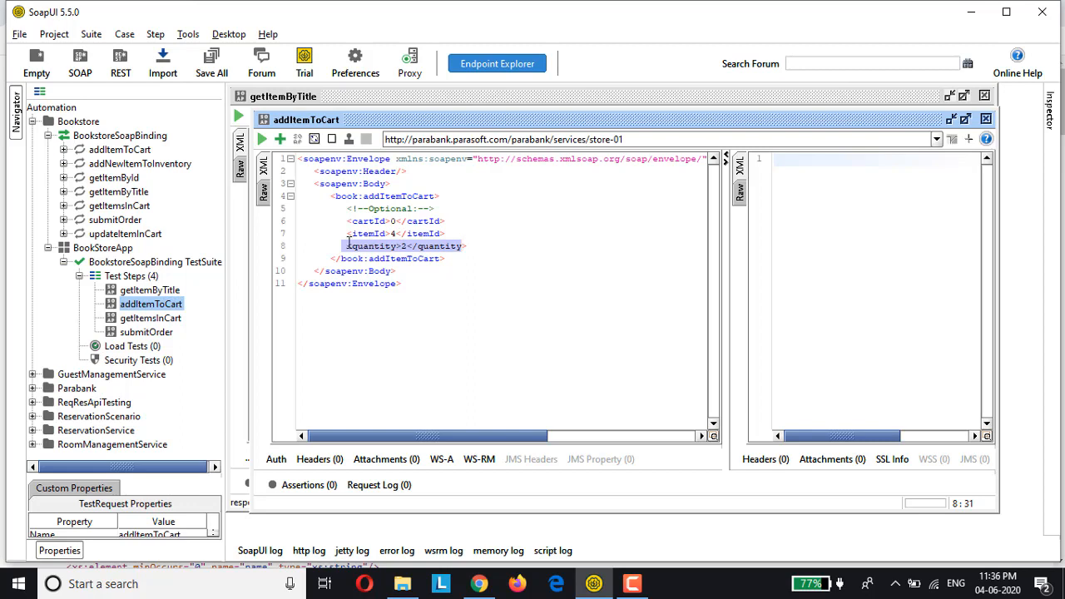
drag(347, 233, 443, 233)
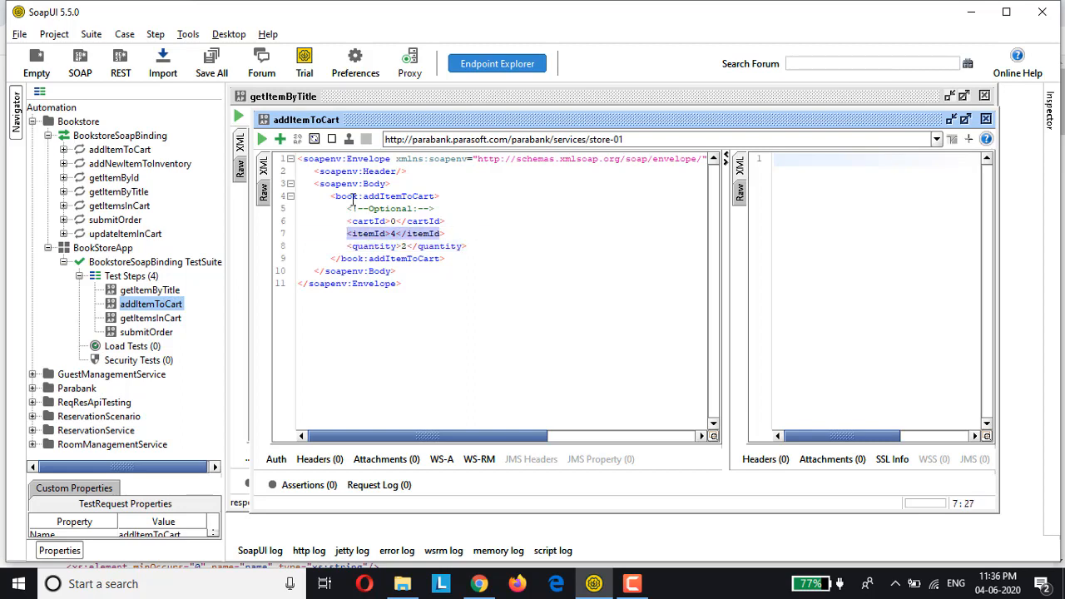
click(262, 140)
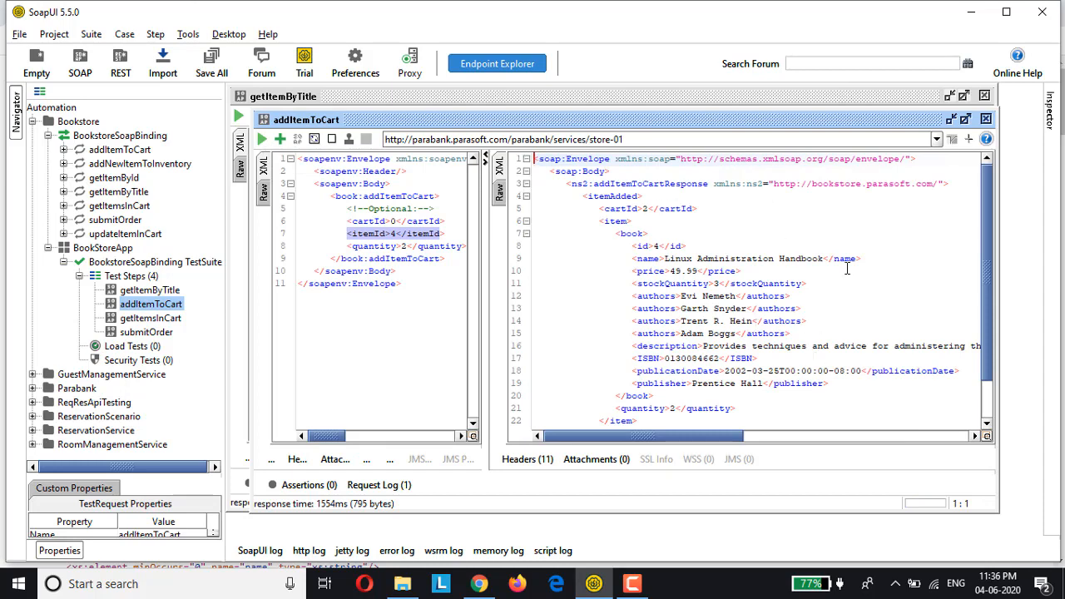
mouse_move(987, 291)
mouse_down()
mouse_move(989, 355)
mouse_move(983, 298)
mouse_up()
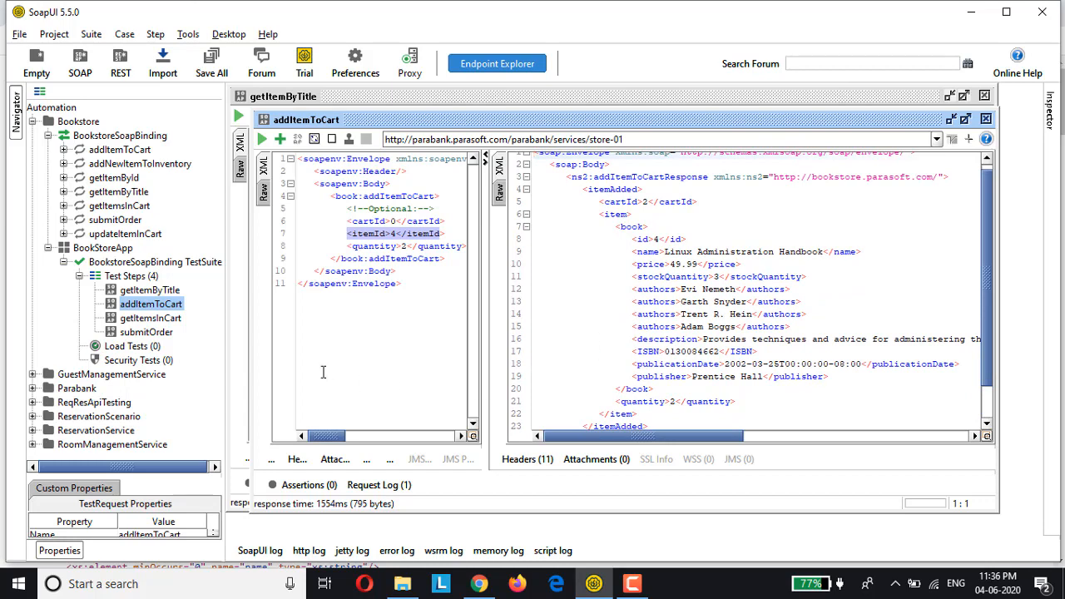
Set cartId in the getItemsInCart request to 2, the cartId from the addItemToCart response, and submit it
double_click(142, 319)
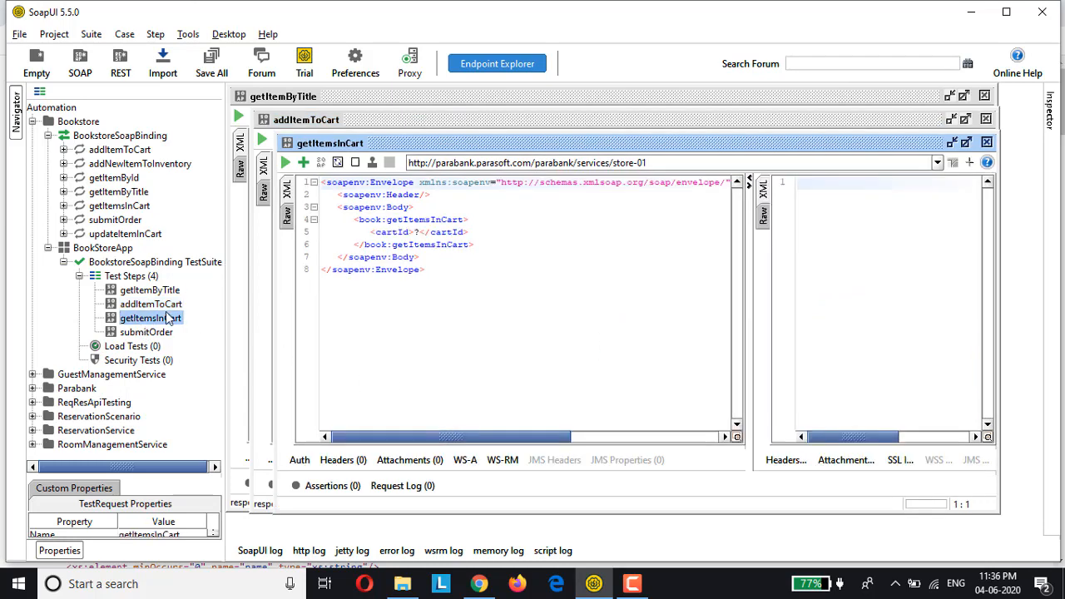
double_click(152, 305)
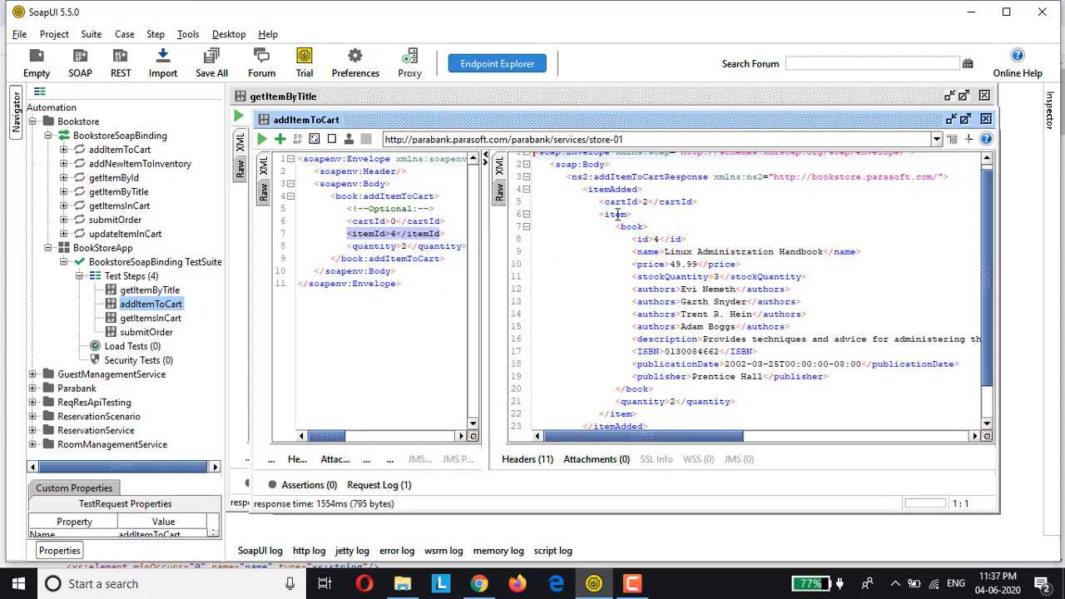
click(579, 210)
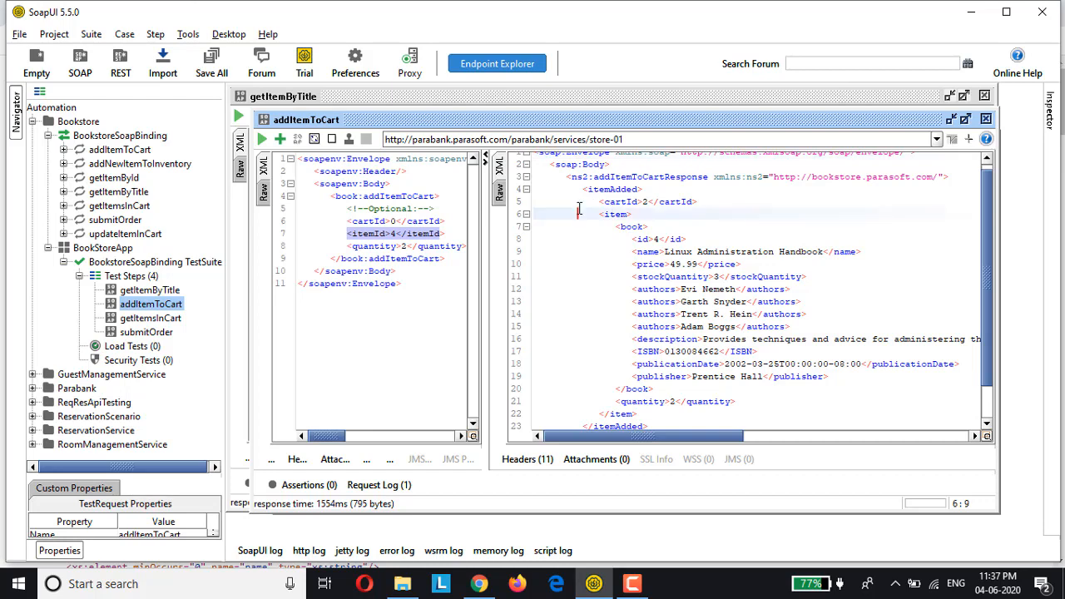
drag(596, 202, 703, 201)
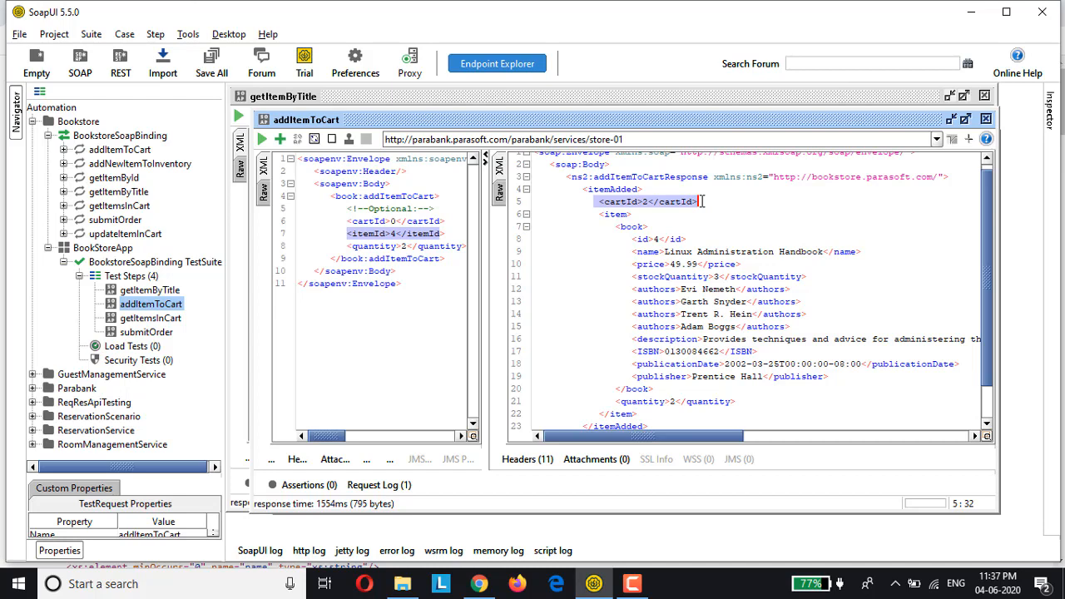
click(647, 202)
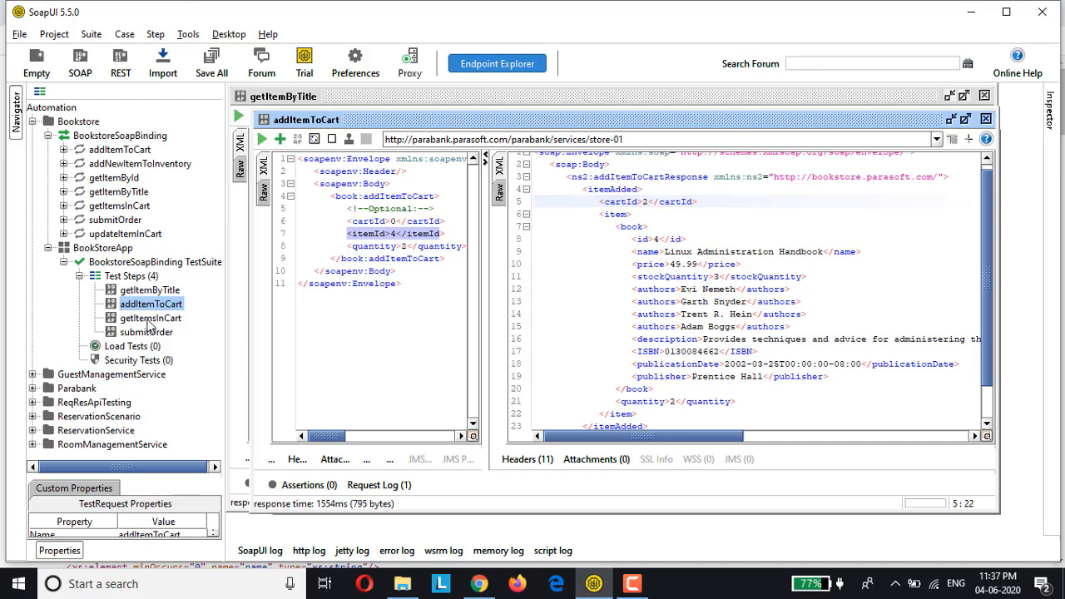
click(150, 320)
double_click(150, 321)
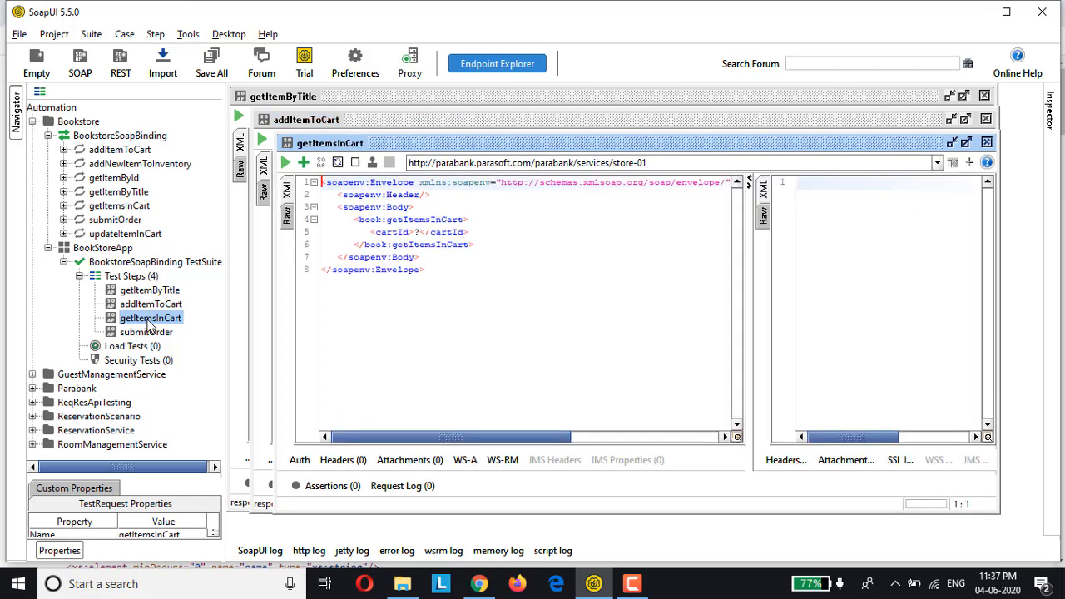
double_click(418, 232)
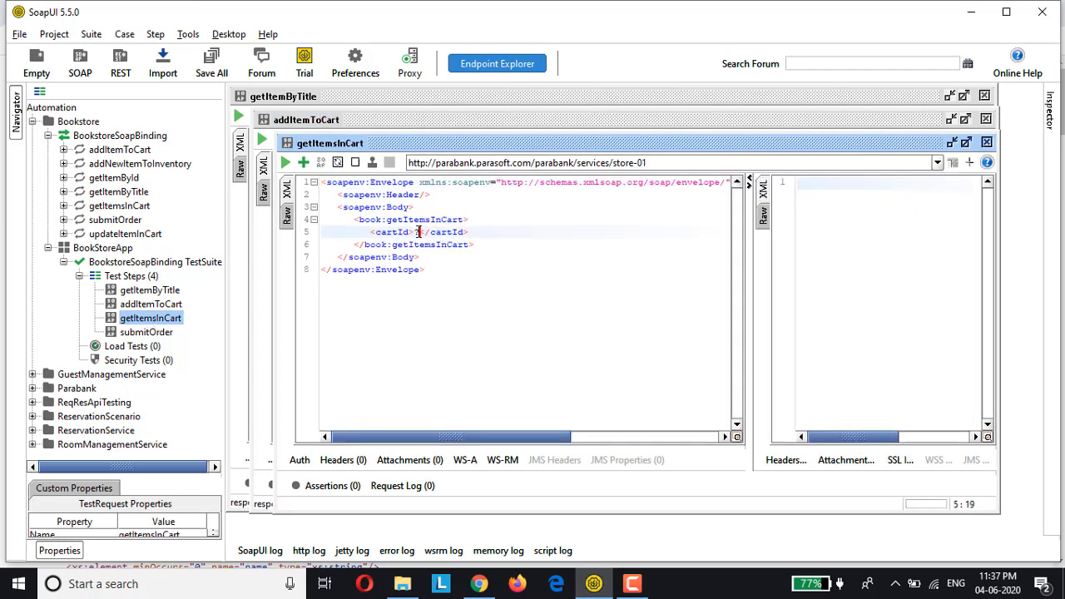
text(2)
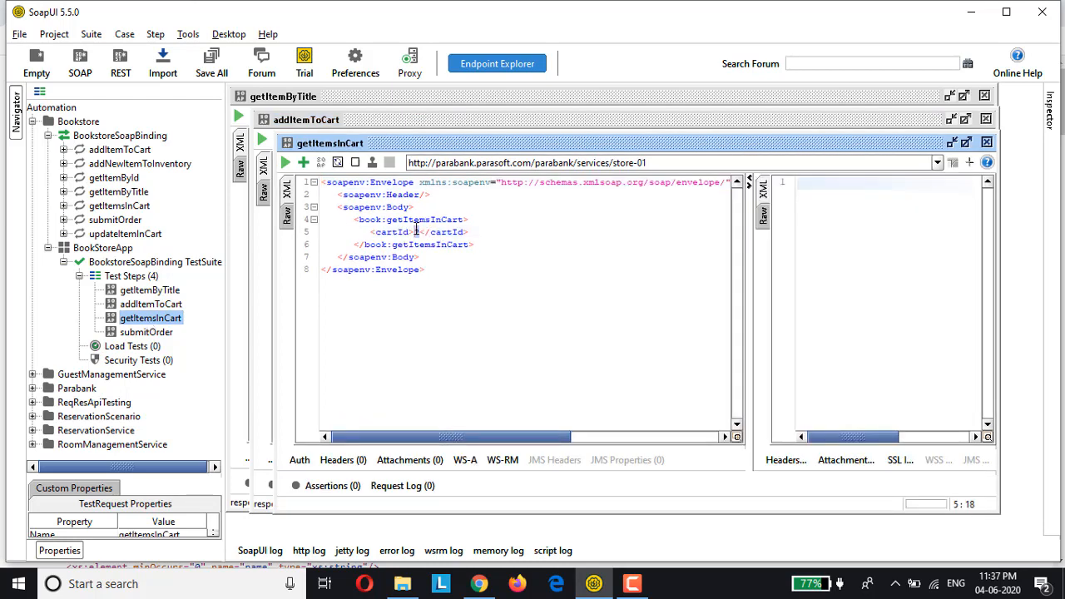
click(416, 231)
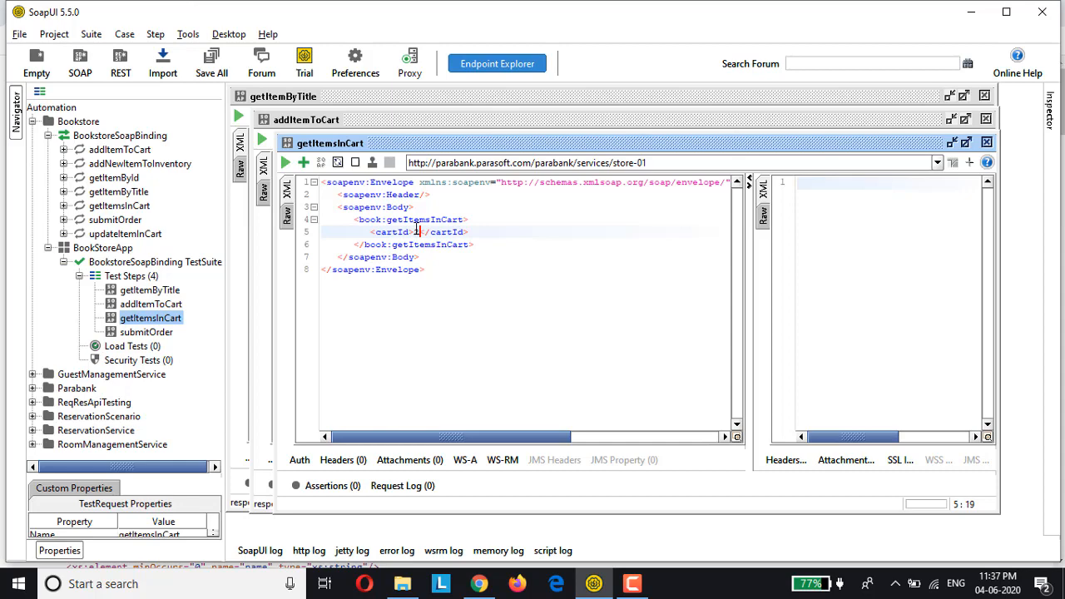
click(285, 163)
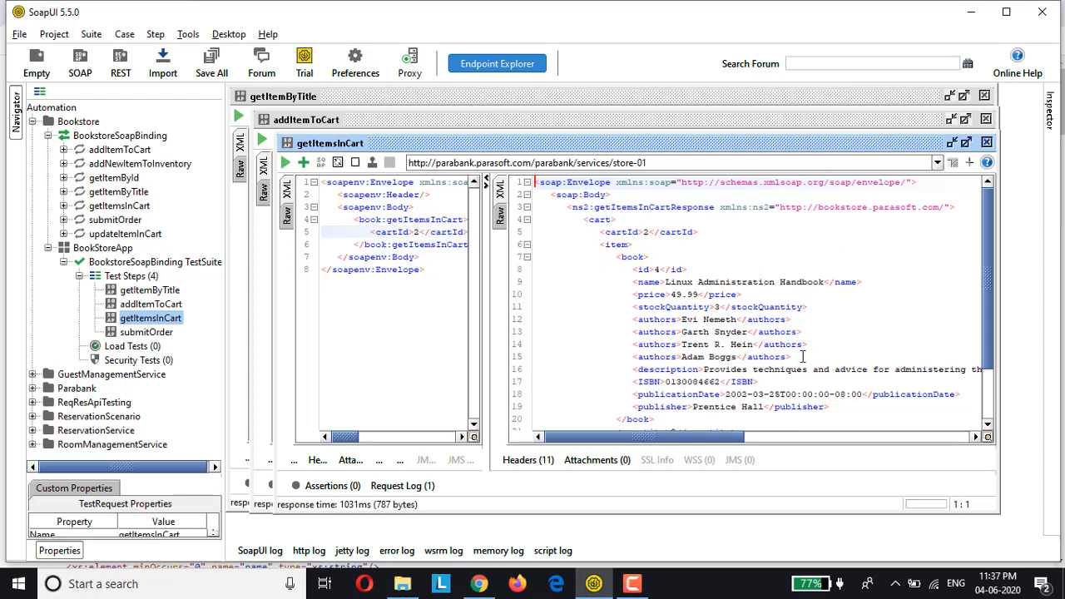
drag(803, 356, 392, 352)
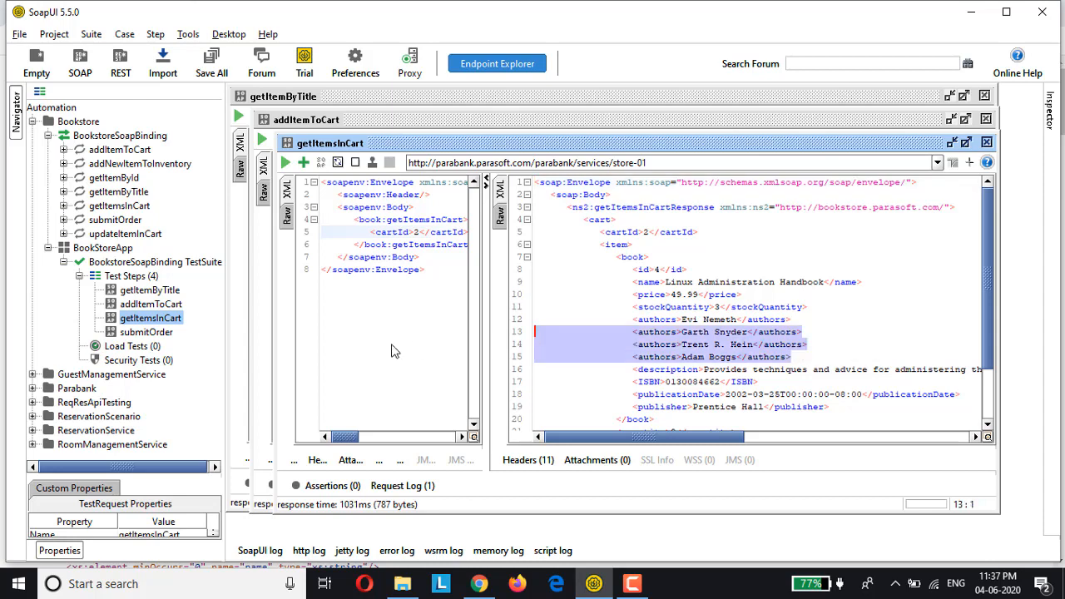
Open the submitOrder test step, set cartId to 2 in its request and submit it
click(150, 306)
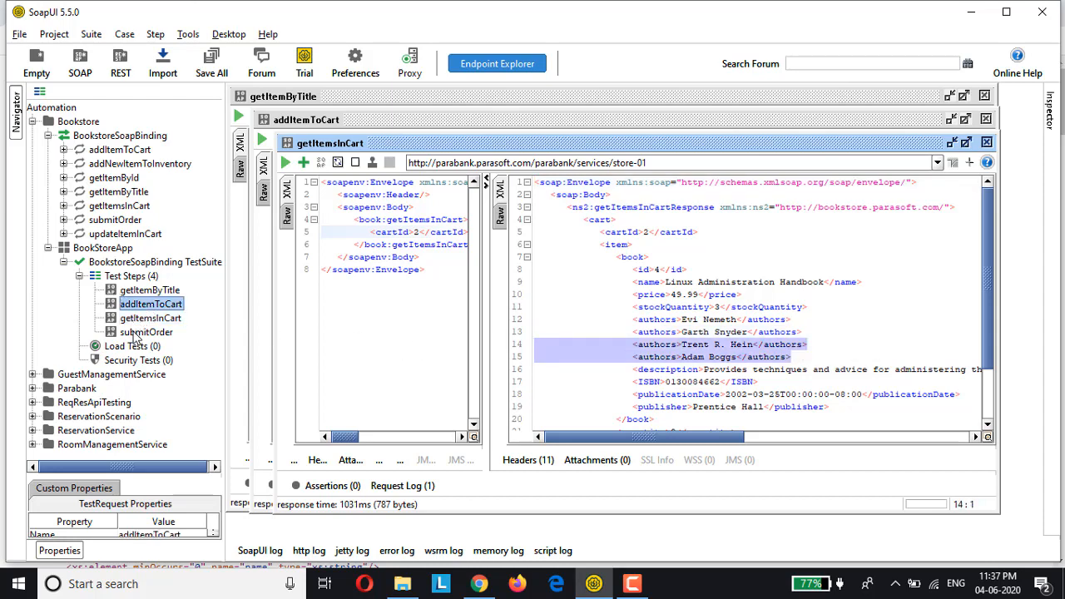
double_click(134, 332)
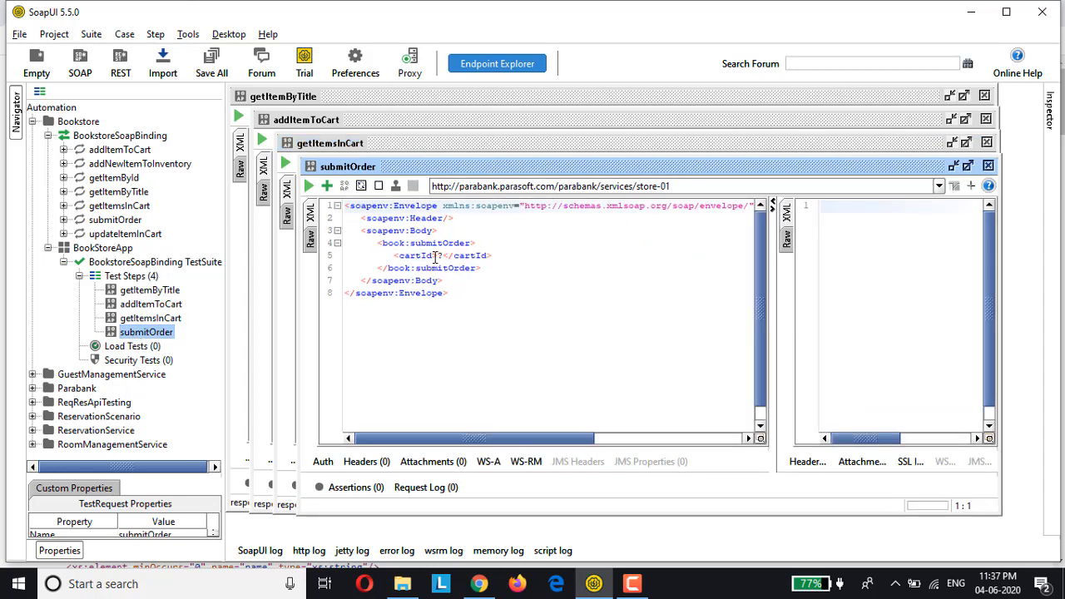
double_click(437, 256)
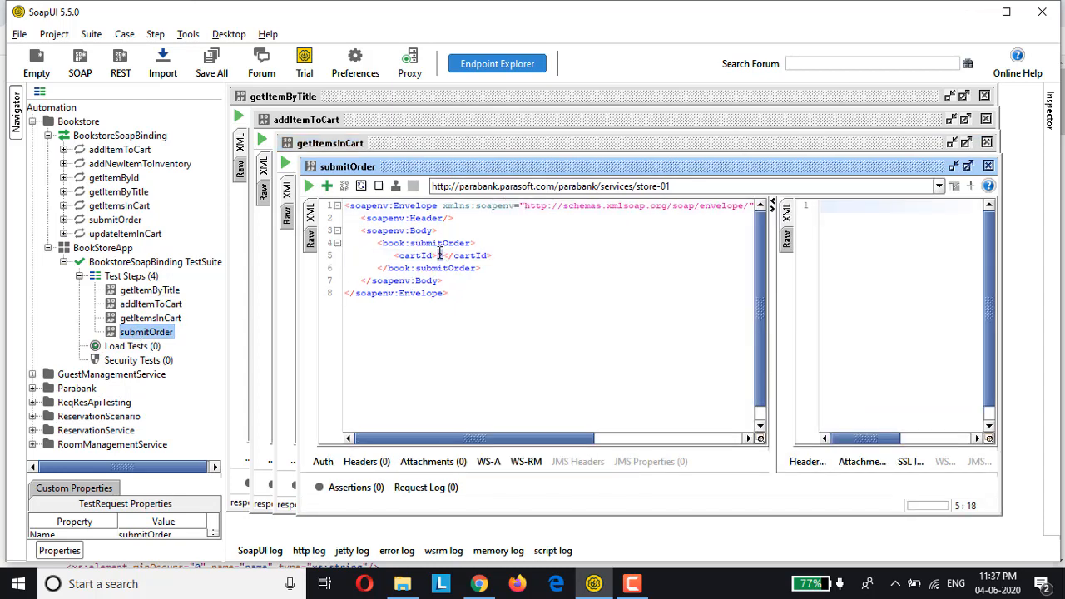
text(2)
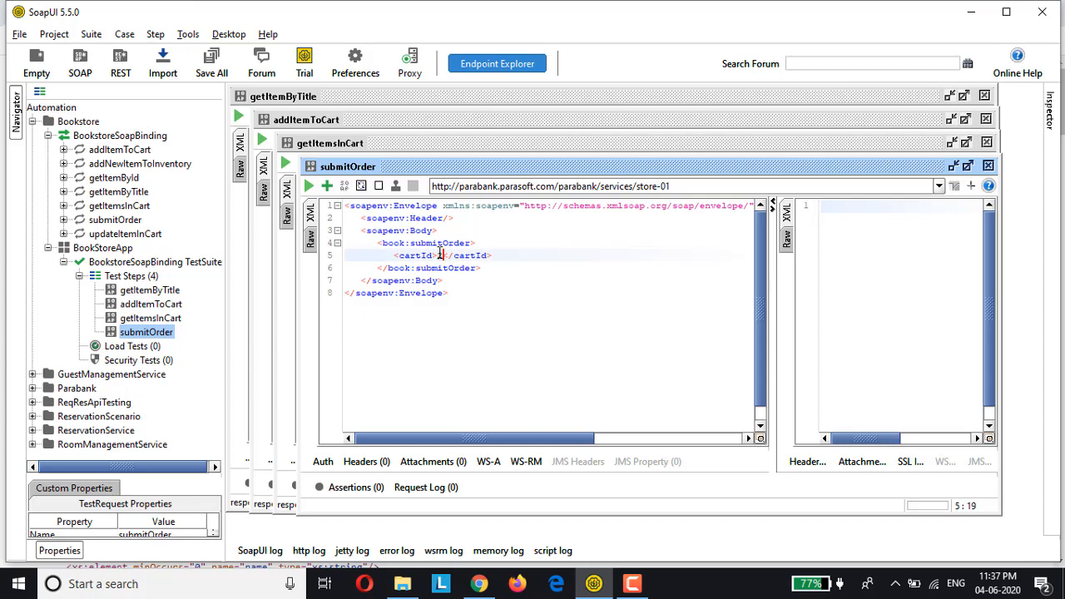
click(309, 187)
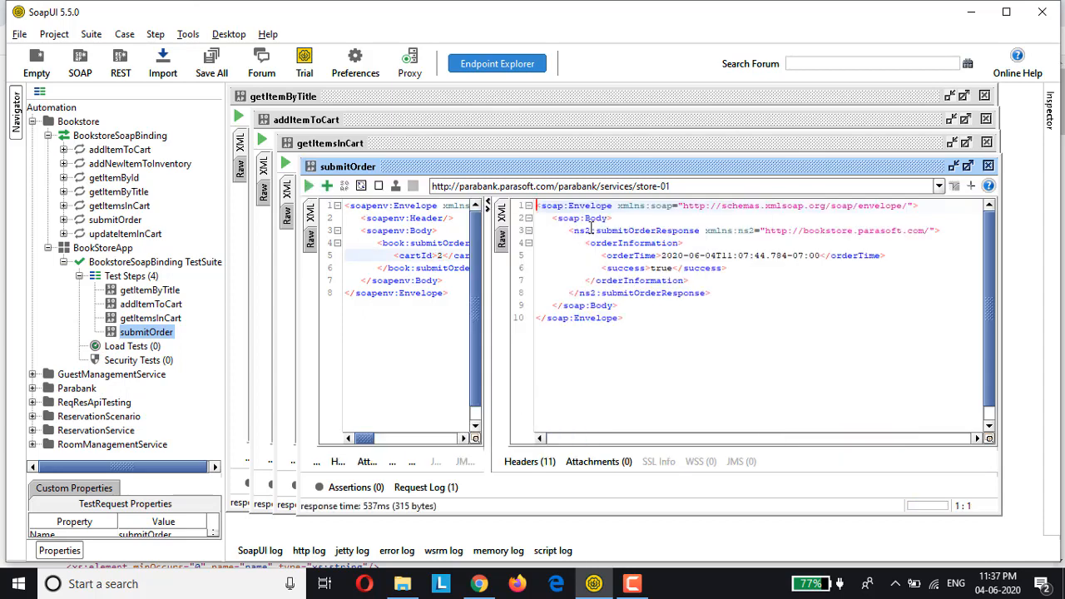
drag(573, 231, 724, 333)
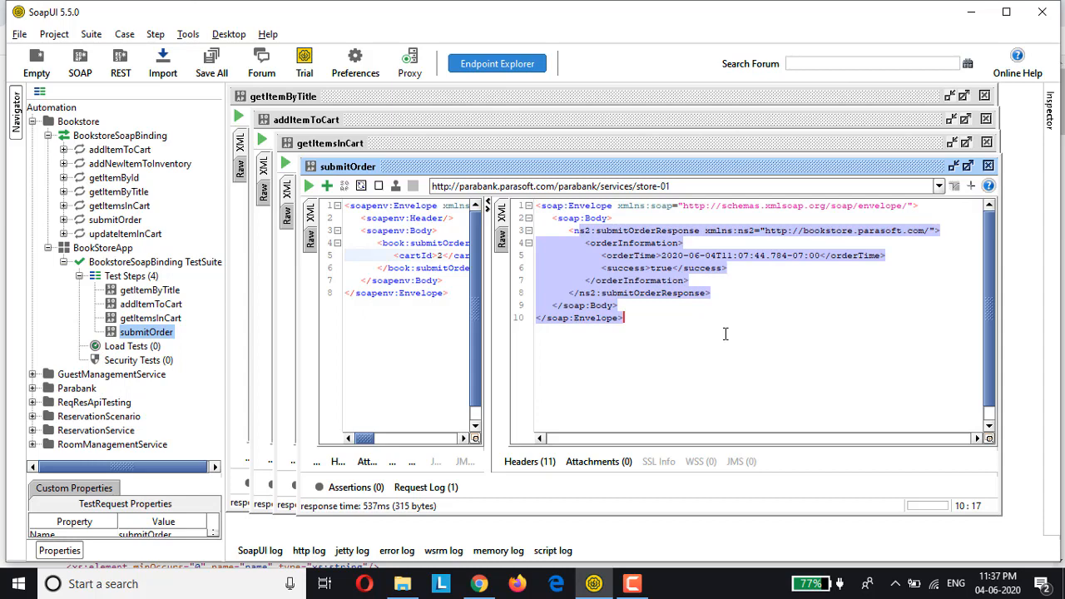
Close the submitOrder, getItemsInCart, addItemToCart and getItemByTitle request editors
click(988, 164)
click(987, 143)
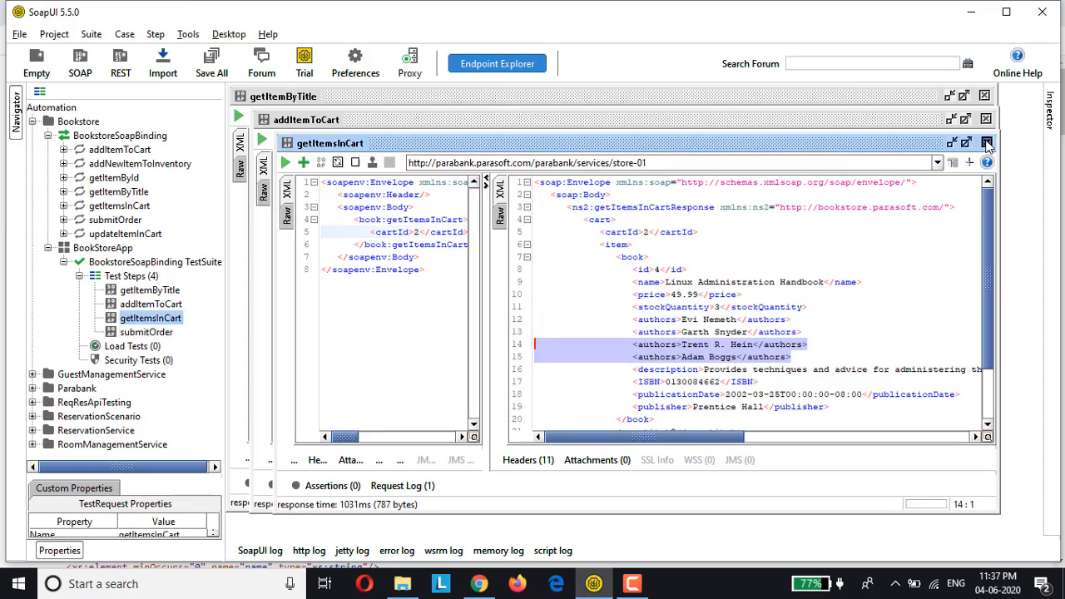
click(986, 120)
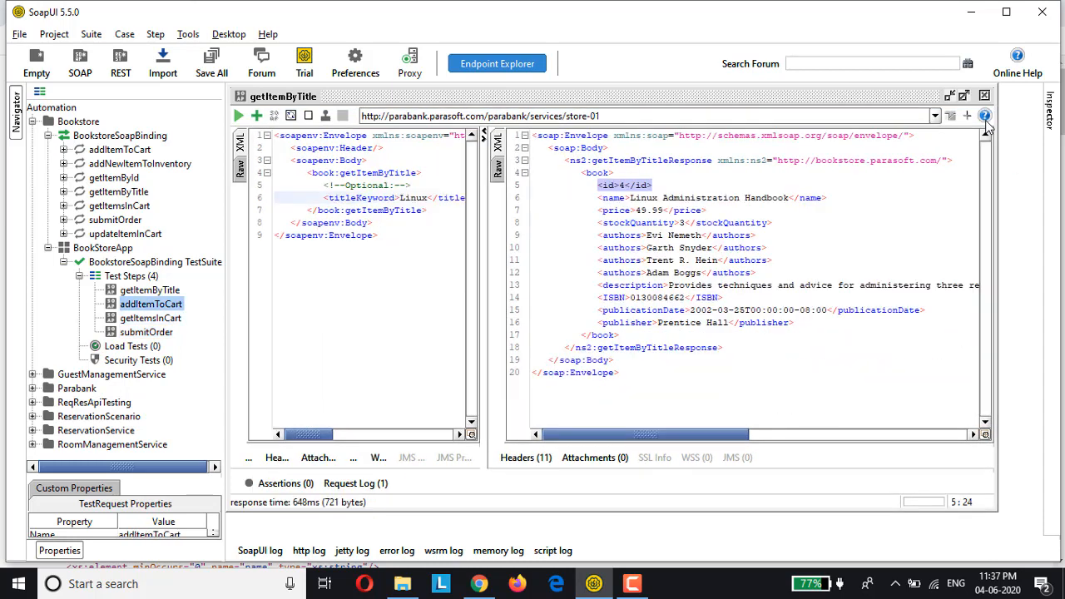
click(985, 96)
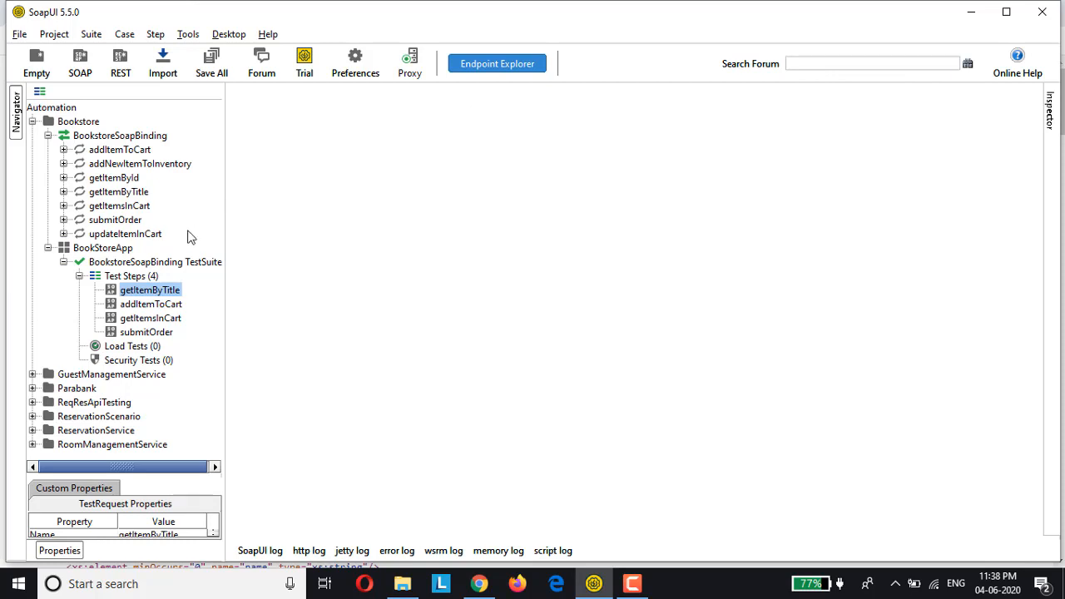
Insert a Property Transfer test step named GetBookID directly after getItemByTitle
right_click(116, 296)
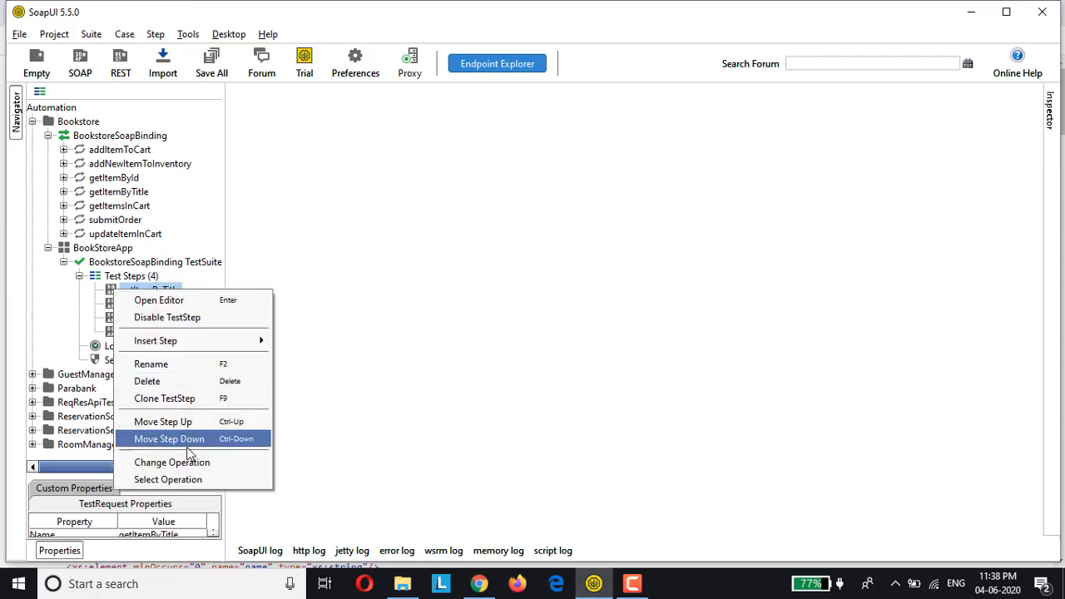
mouse_move(250, 348)
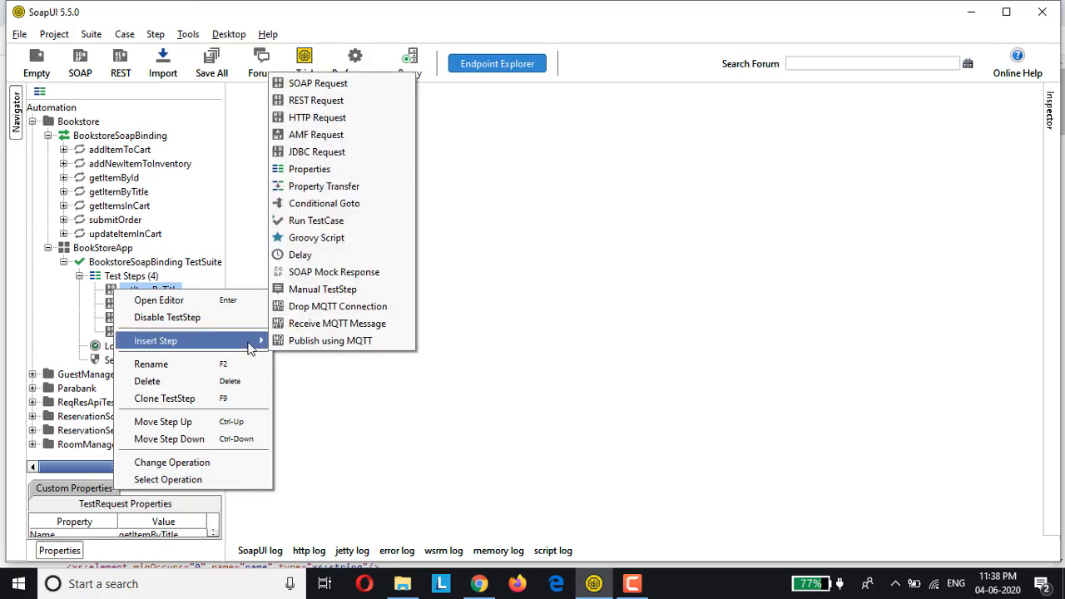
click(303, 186)
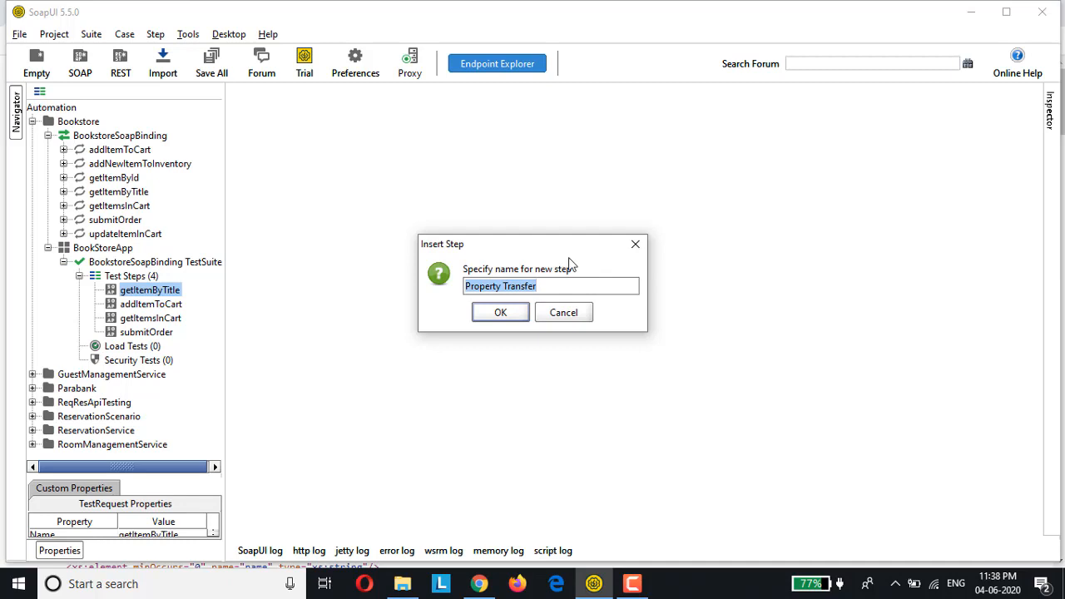
text(Get)
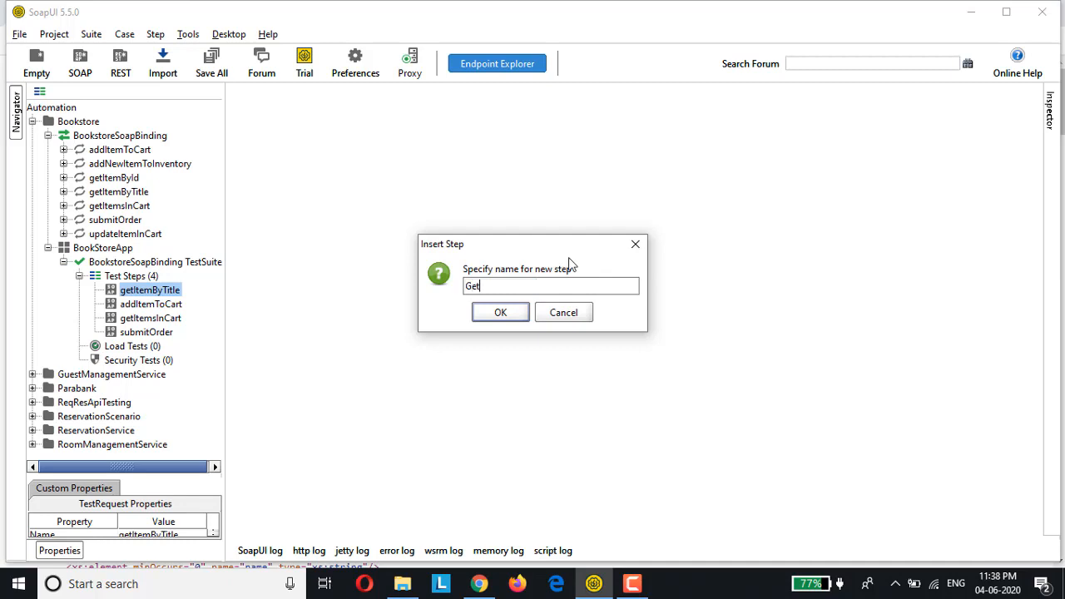
text(BookID)
click(510, 311)
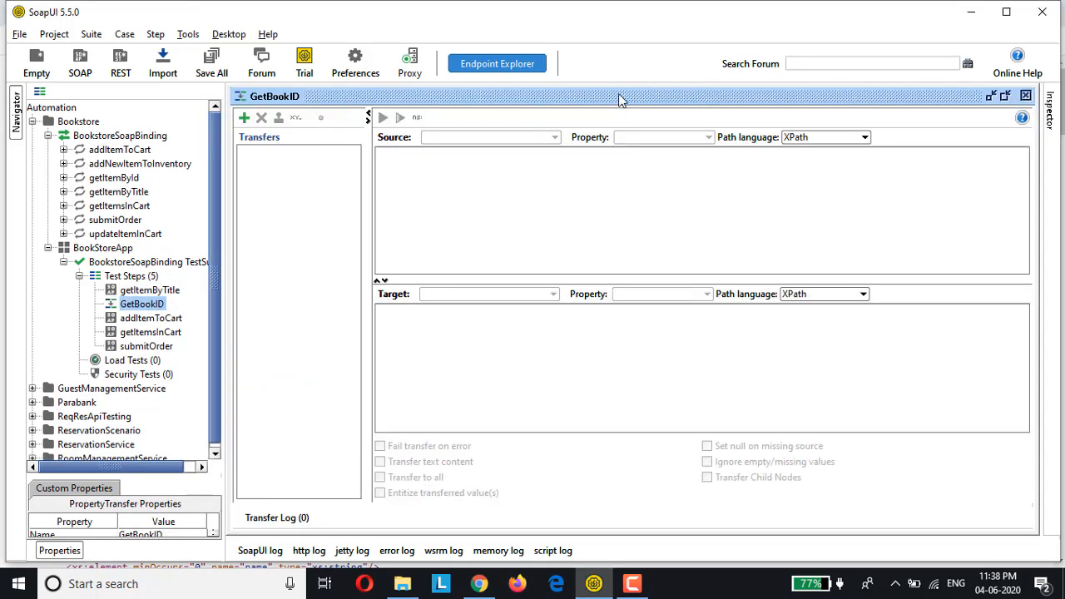
Add a value transfer named GetBooks to the GetBookID step
click(620, 96)
click(245, 118)
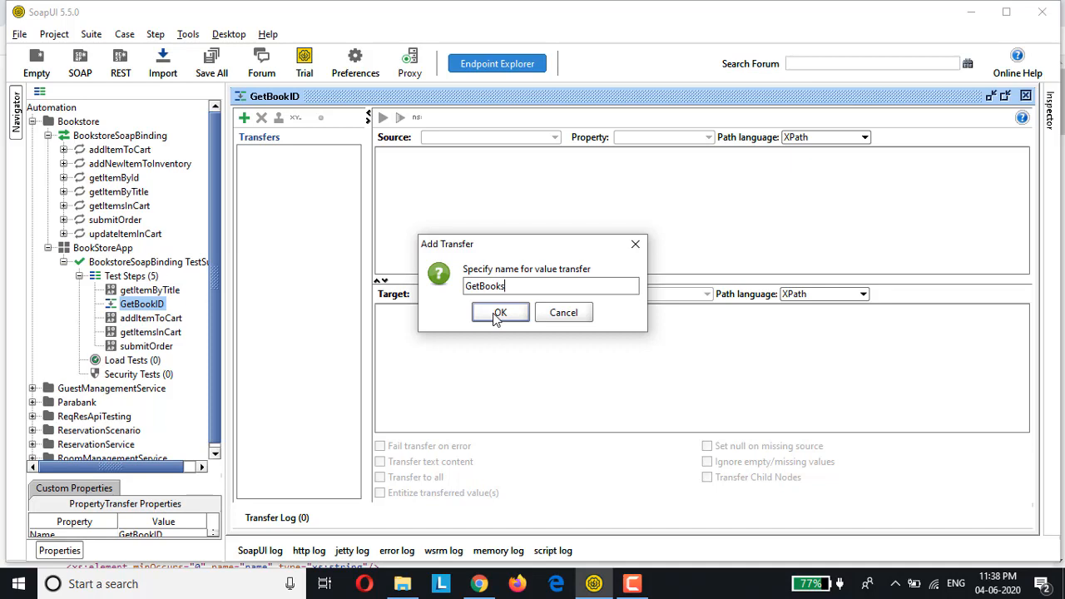
click(500, 314)
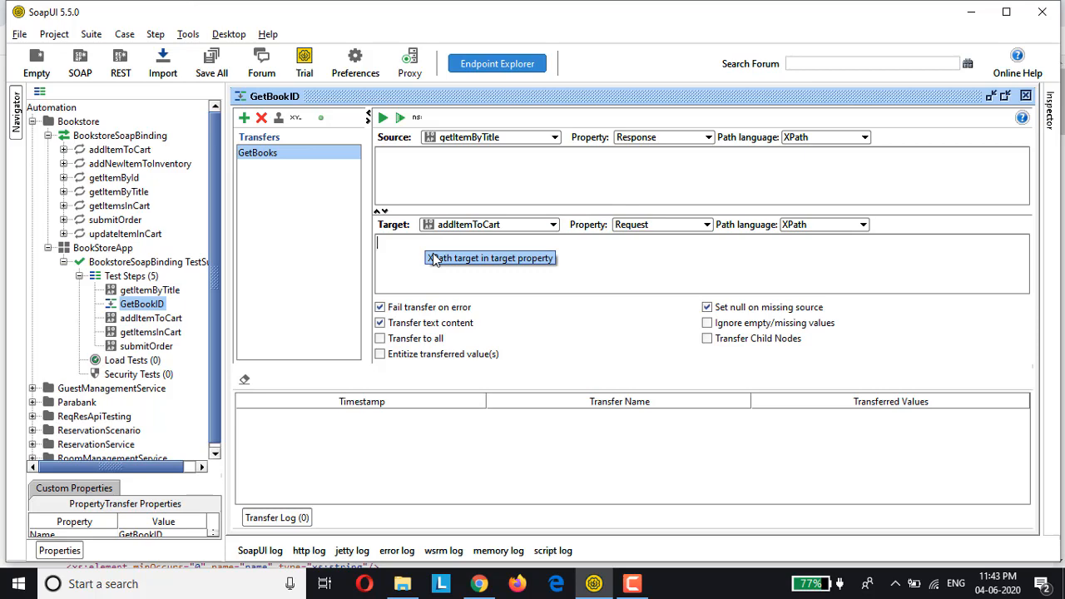
Check the book id element in the getItemByTitle response and set the GetBooks source XPath to *//book/id
click(416, 164)
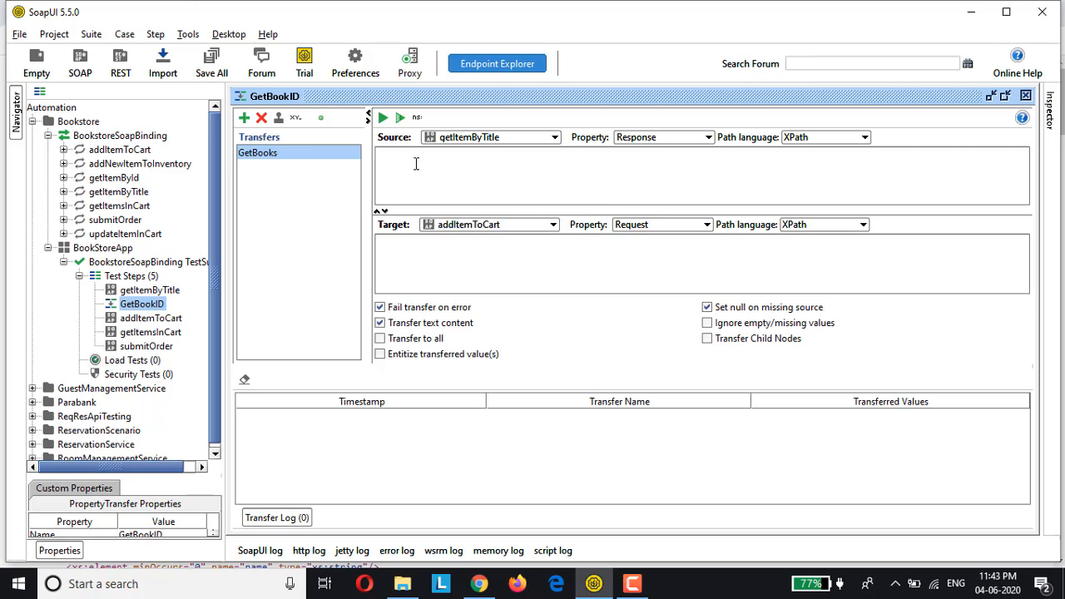
double_click(161, 291)
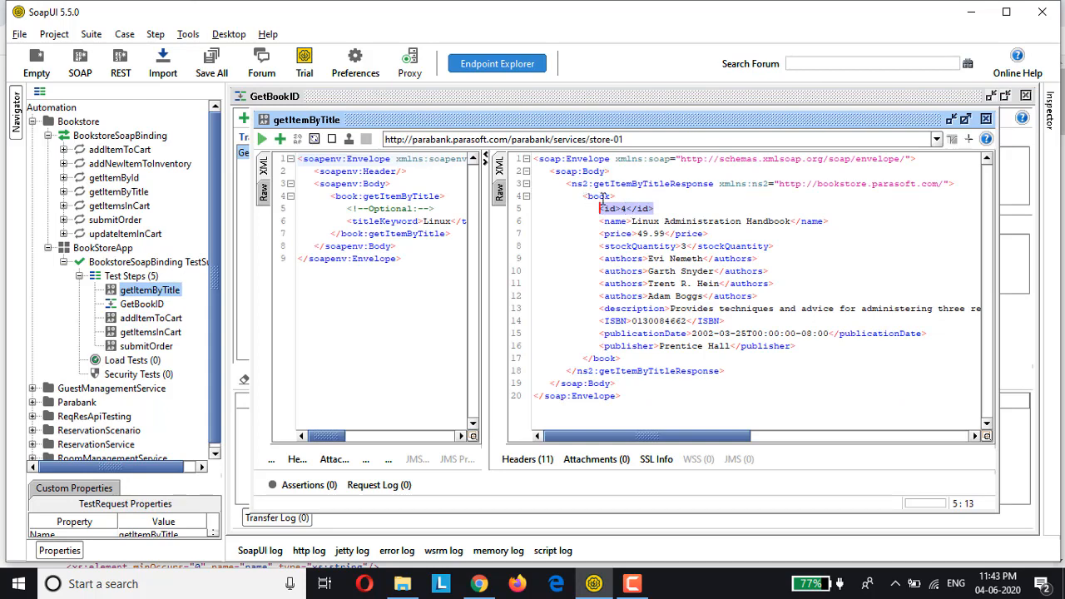
double_click(141, 304)
click(428, 164)
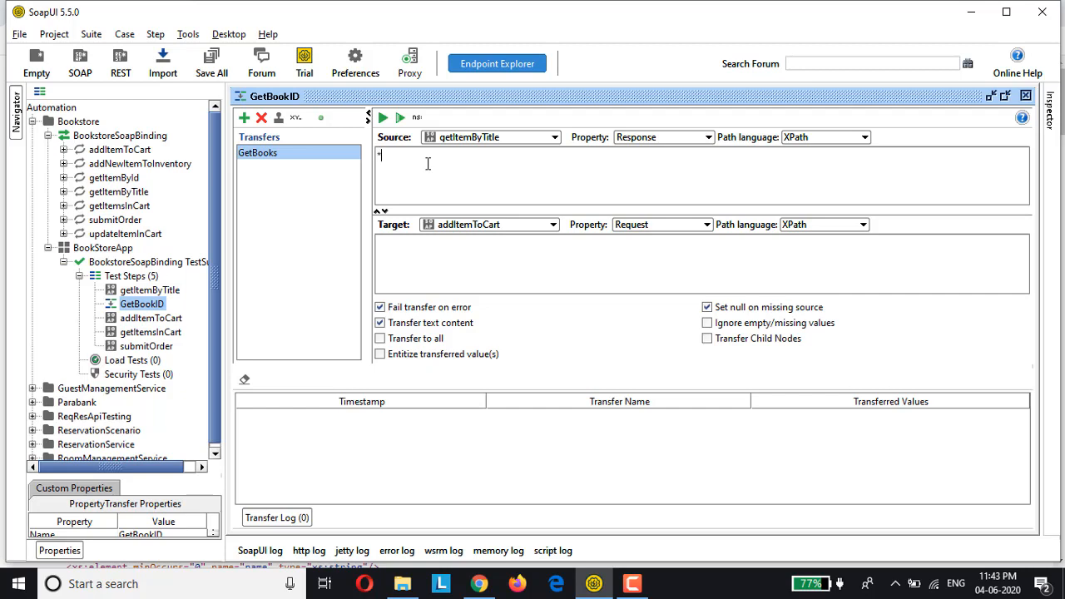
text(*//book/id)
Check the itemId element in the addItemToCart request and set the GetBooks target XPath to *//itemId
double_click(152, 291)
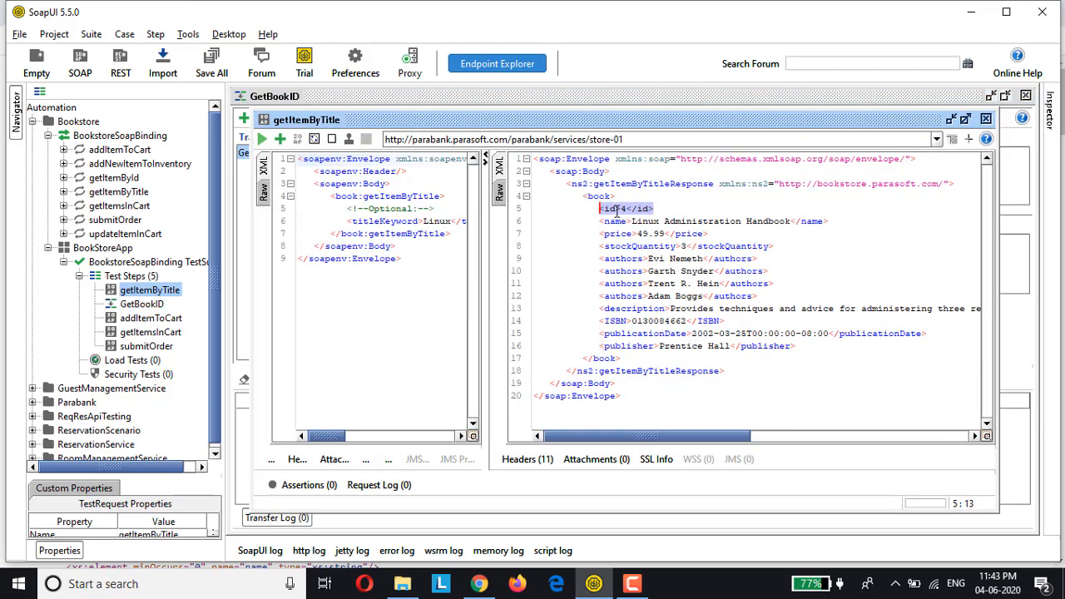
double_click(153, 319)
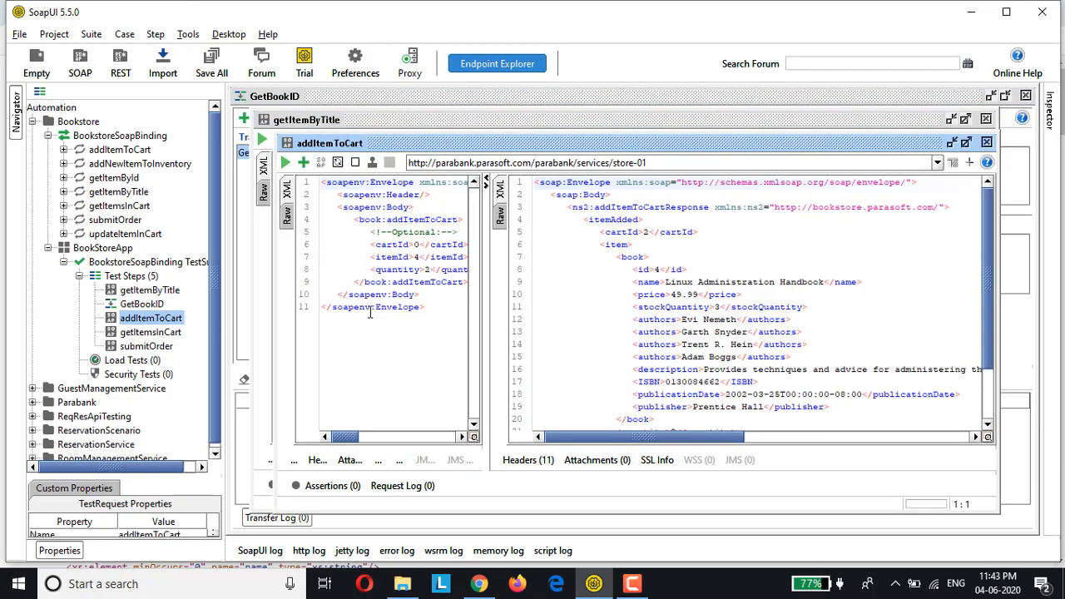
double_click(391, 257)
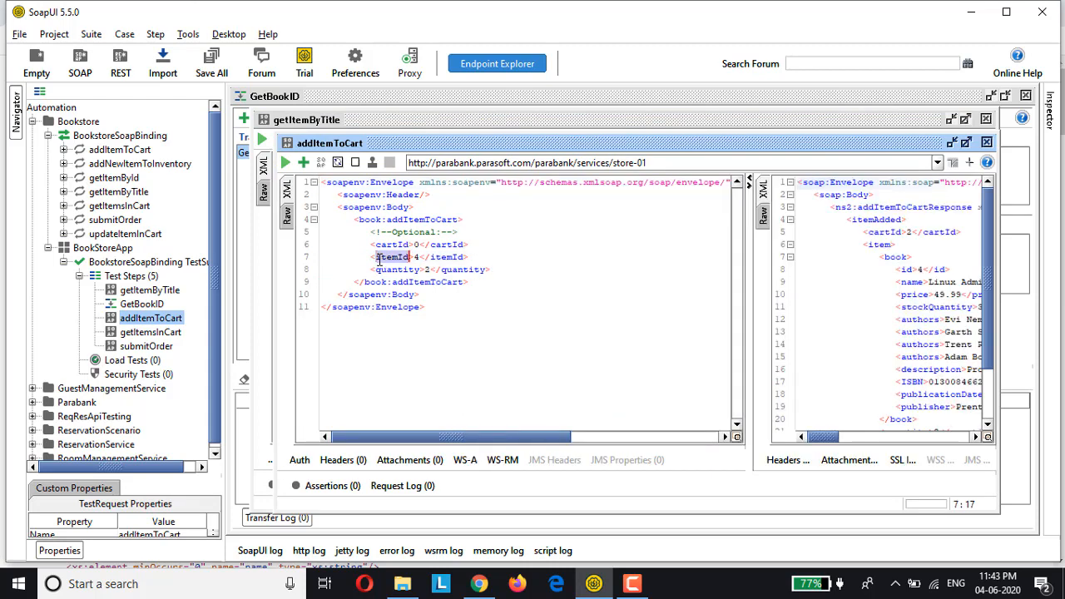
double_click(139, 304)
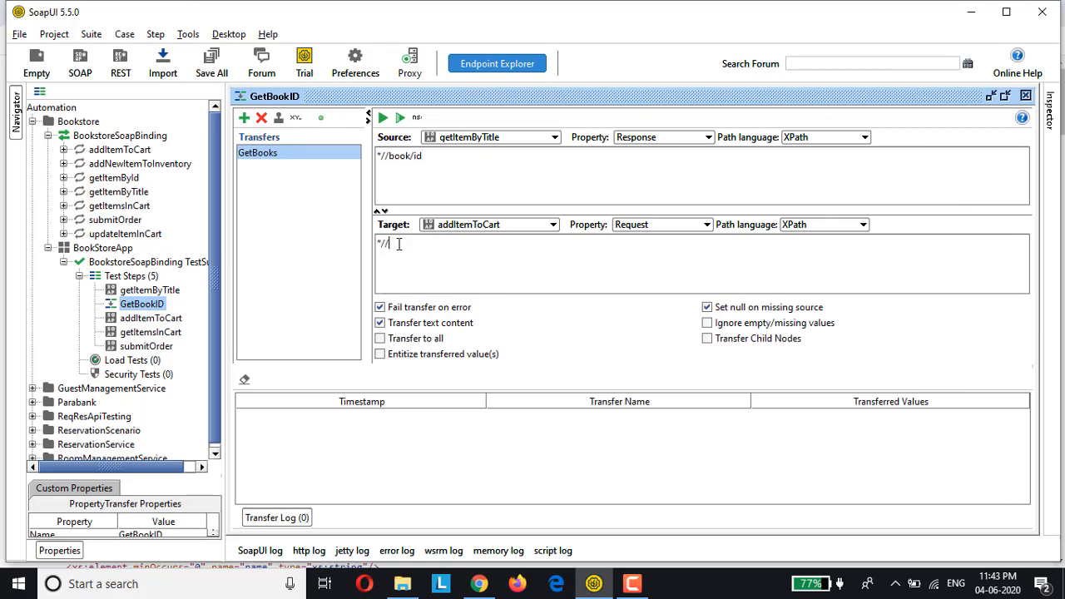
text(temId)
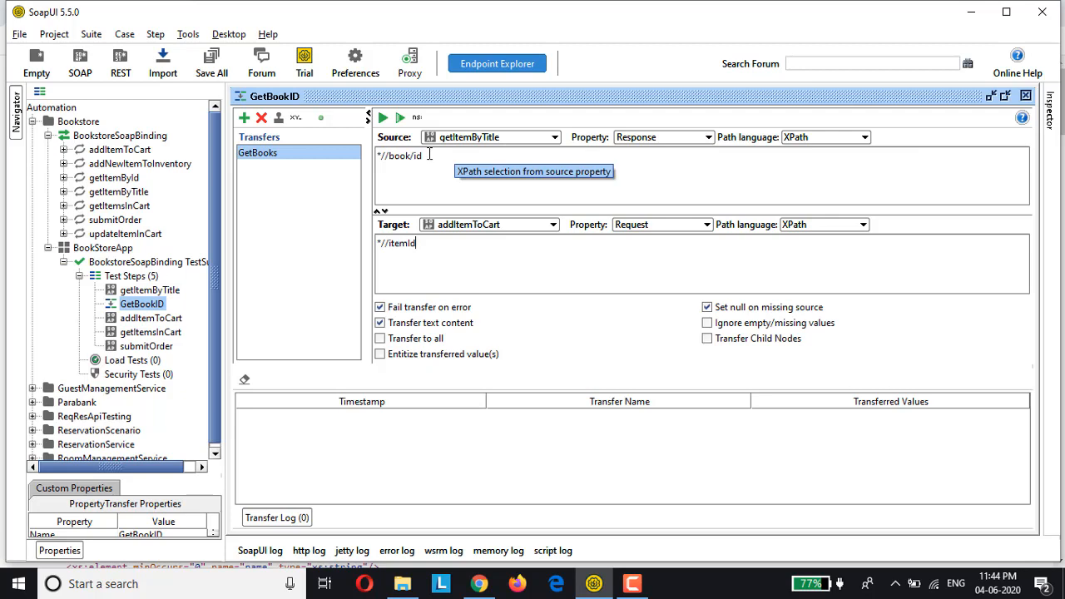
Review both XPath expressions, run the GetBooks transfer and inspect its transferred value in the transfer log
drag(428, 154, 374, 156)
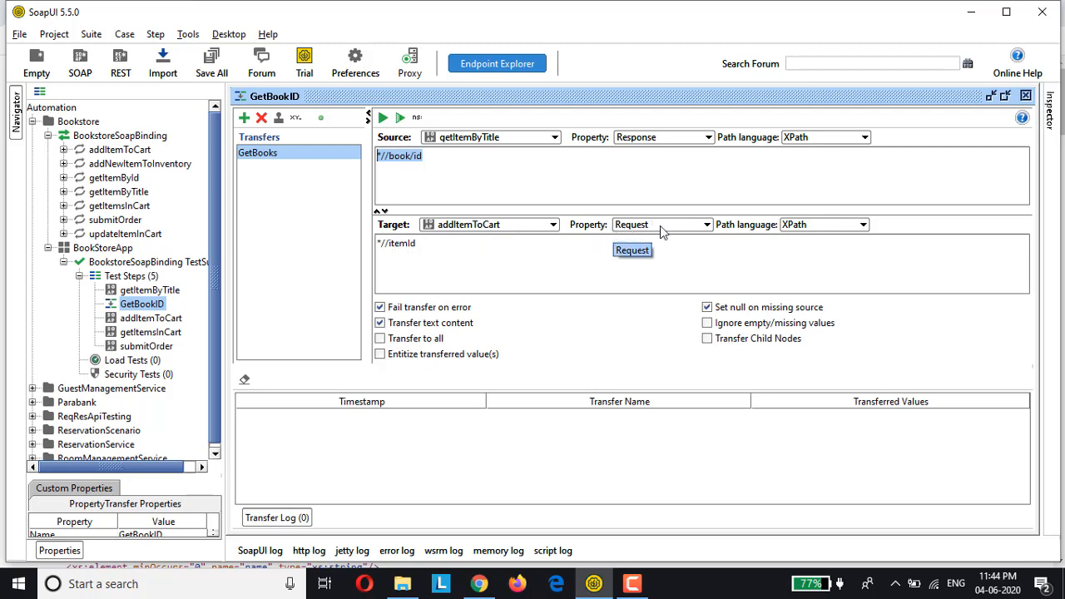
click(429, 248)
drag(429, 248, 376, 244)
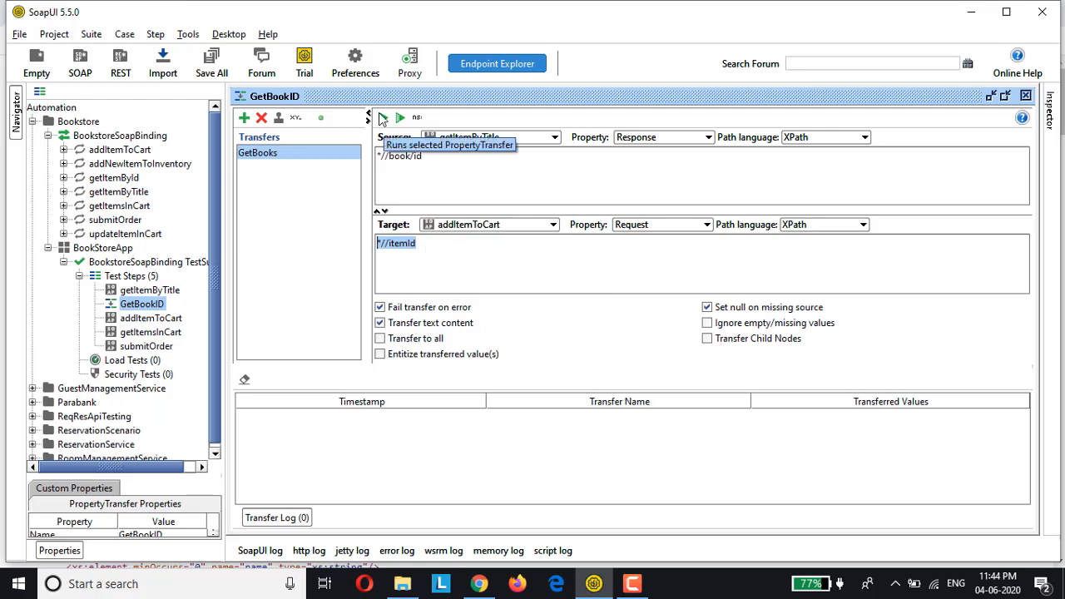
click(382, 118)
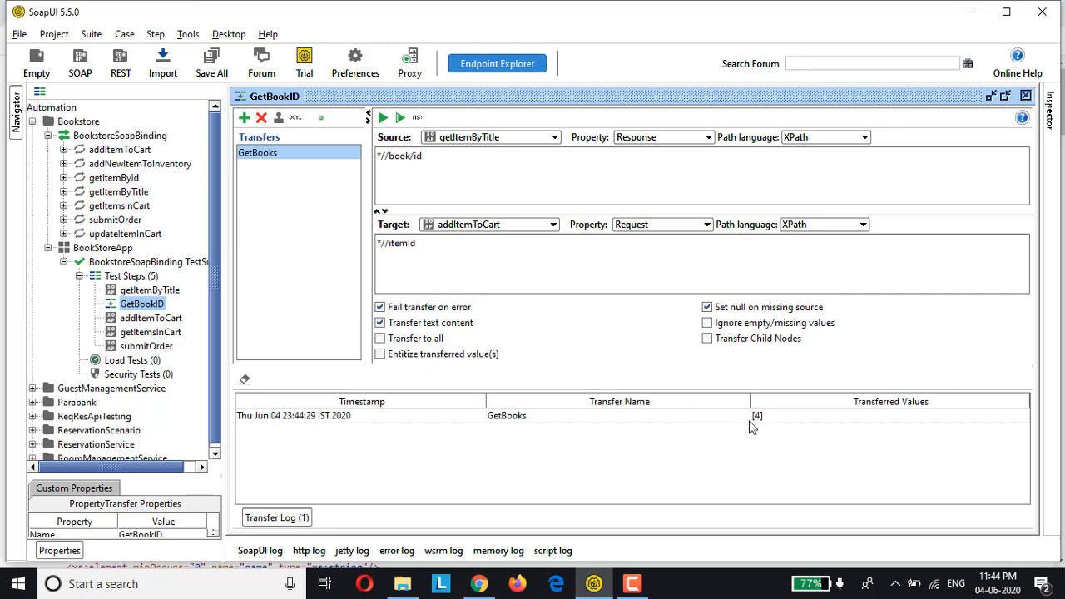
click(773, 422)
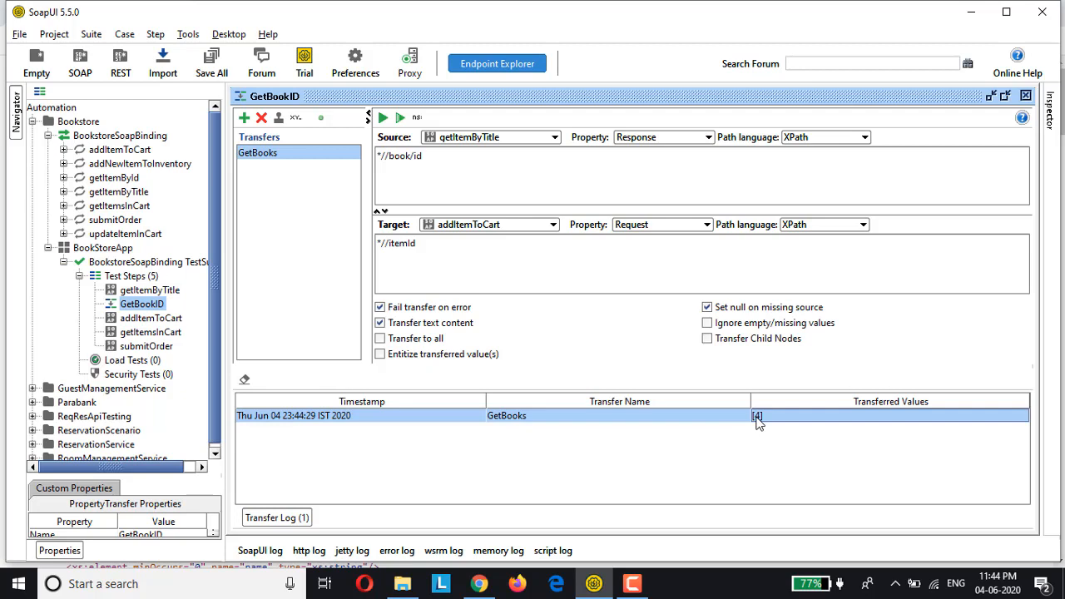
Review cartId in the addItemToCart response and insert a Property Transfer step named AddCartID after addItemToCart
double_click(125, 320)
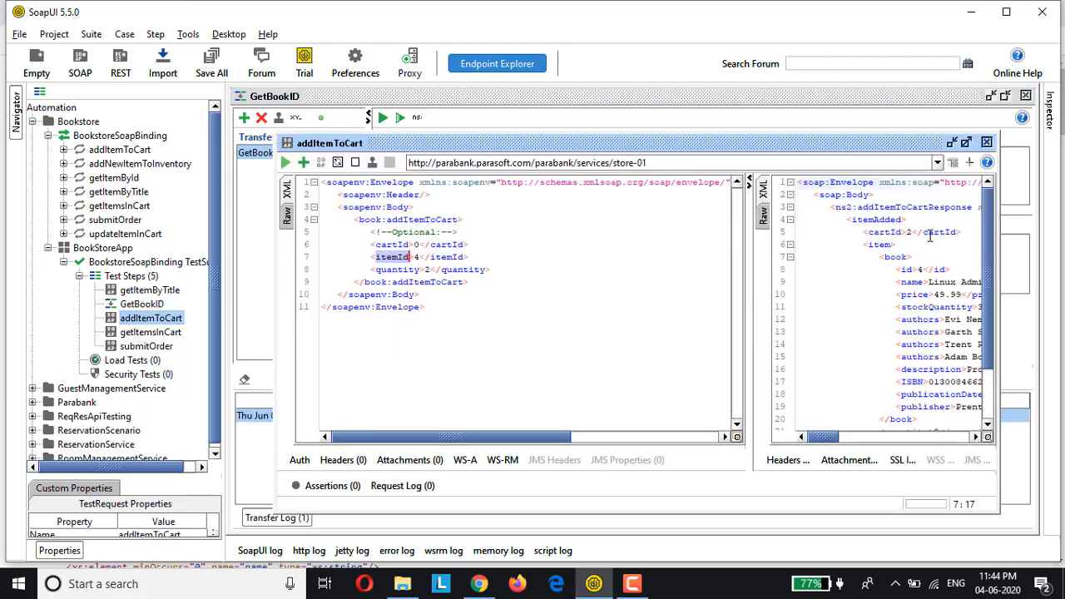
click(857, 232)
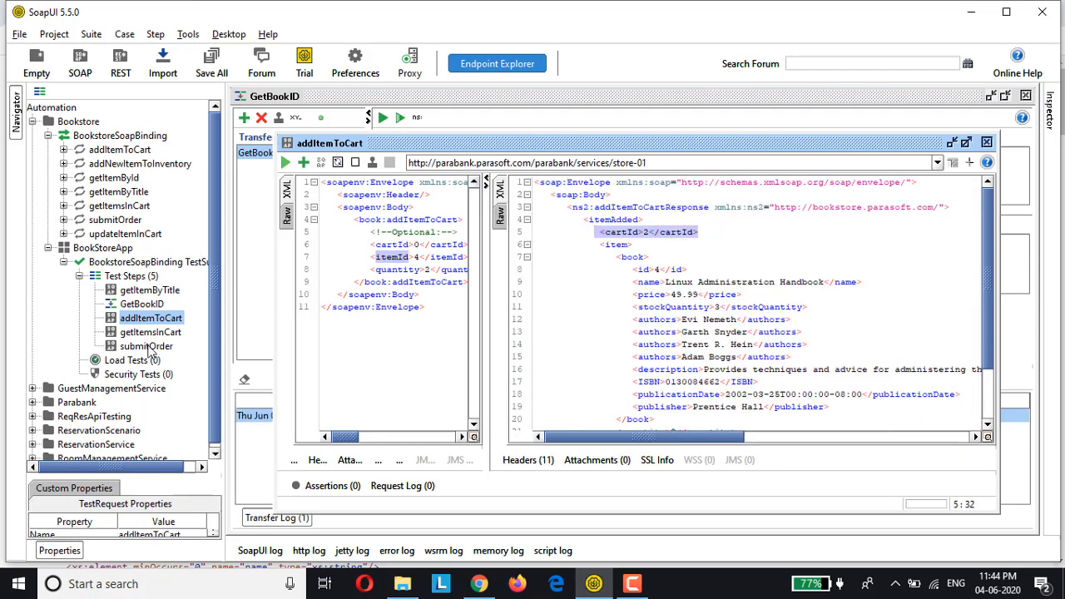
click(114, 324)
right_click(114, 324)
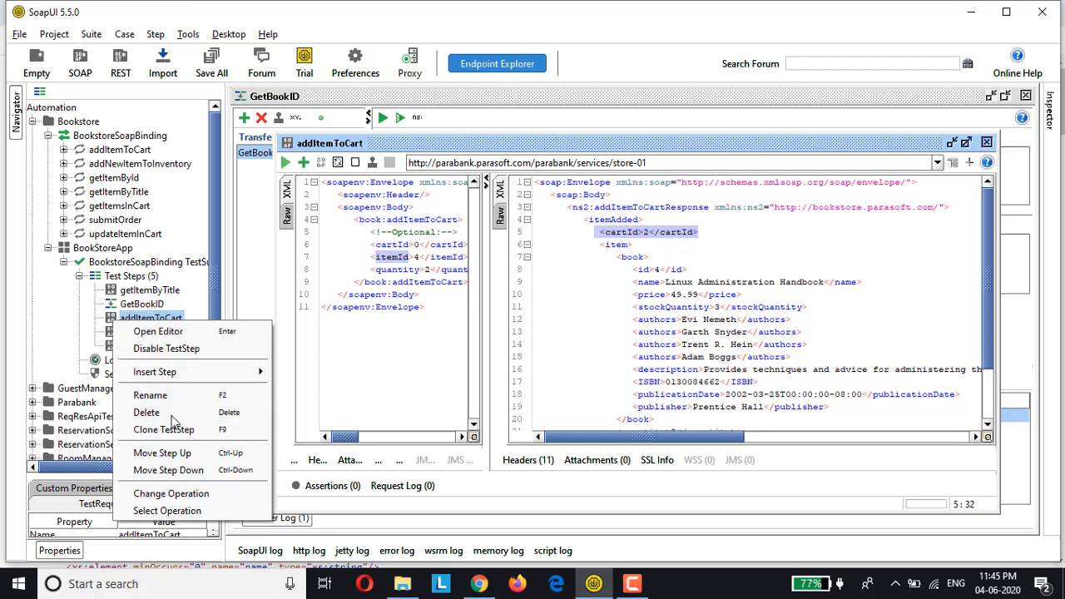
mouse_move(170, 378)
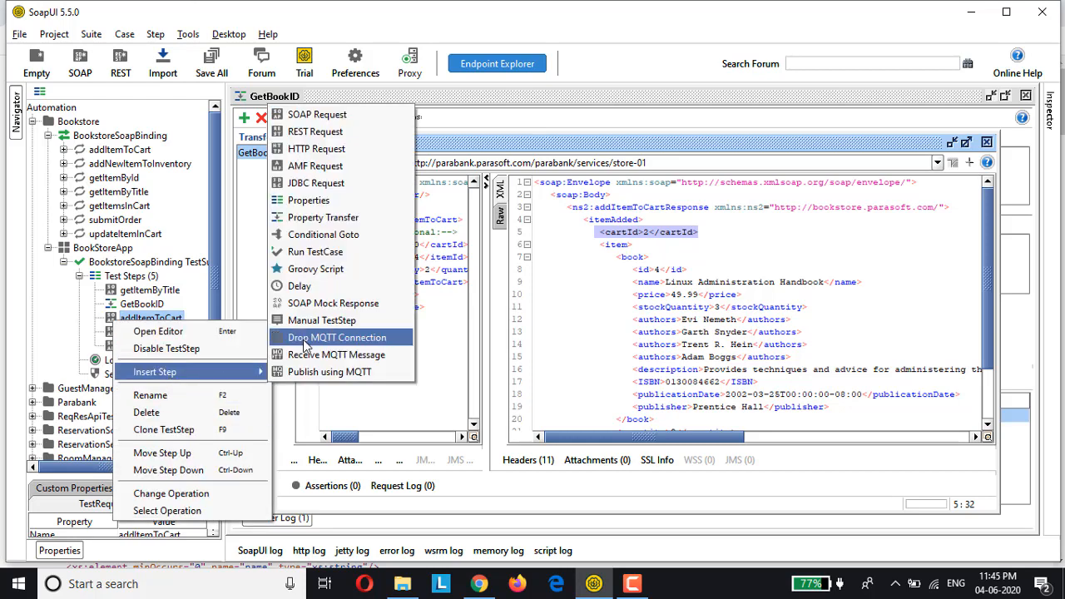
click(319, 219)
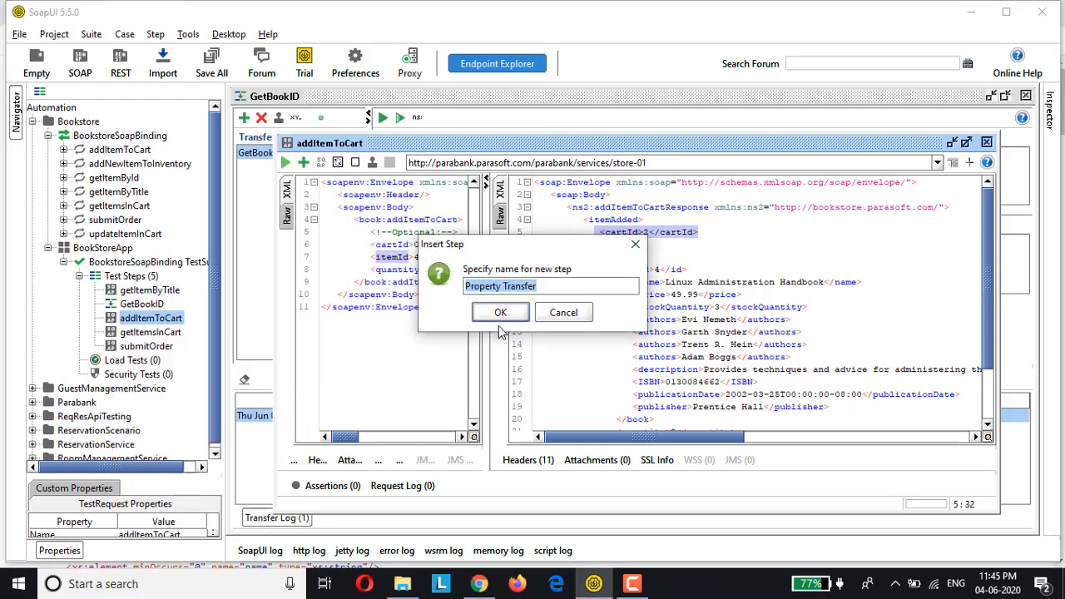
text(AddCartID)
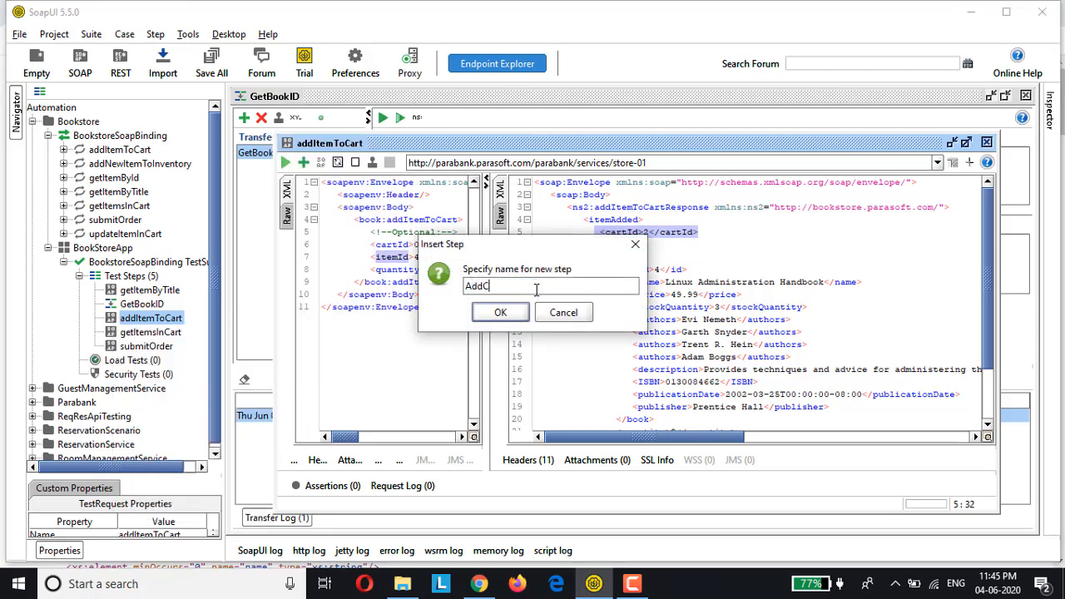
click(500, 313)
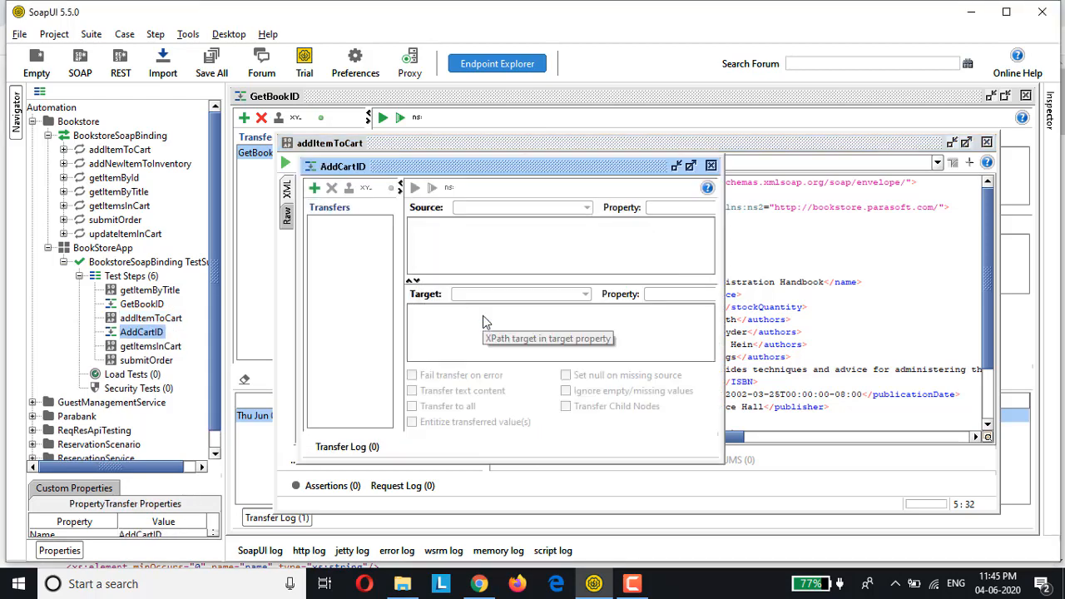
Add a value transfer named GetCartId to AddCartID and move its editor clear of the cartId line in the addItemToCart response
click(315, 190)
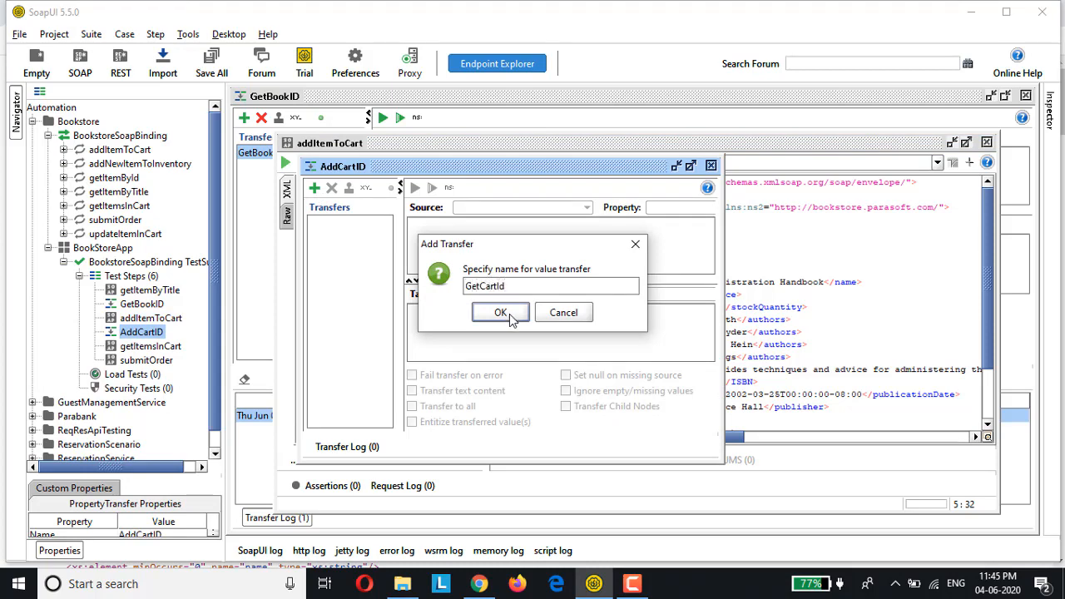
click(508, 313)
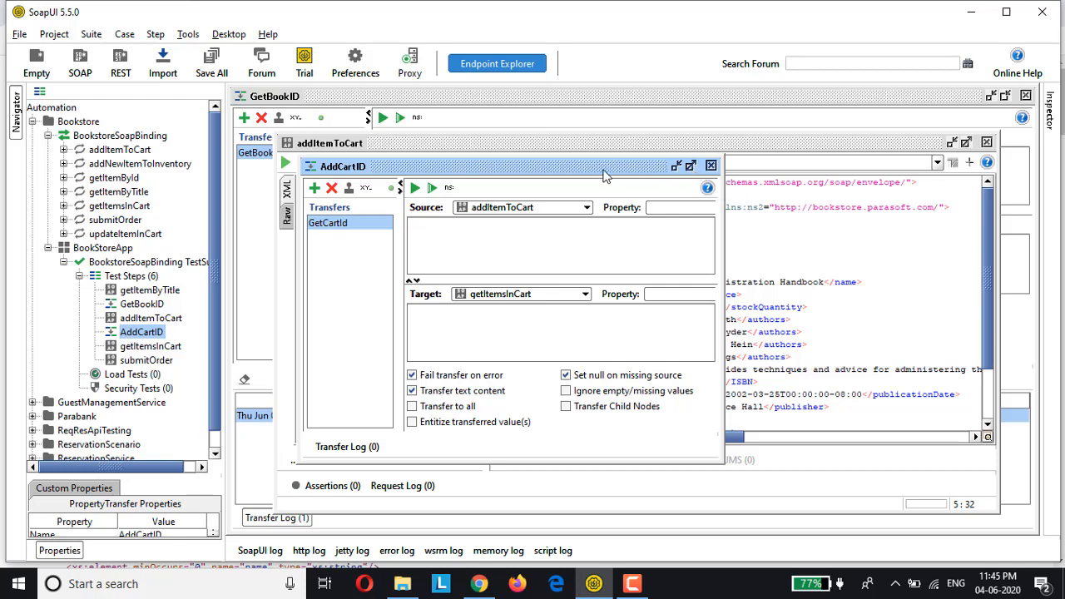
drag(607, 171, 805, 287)
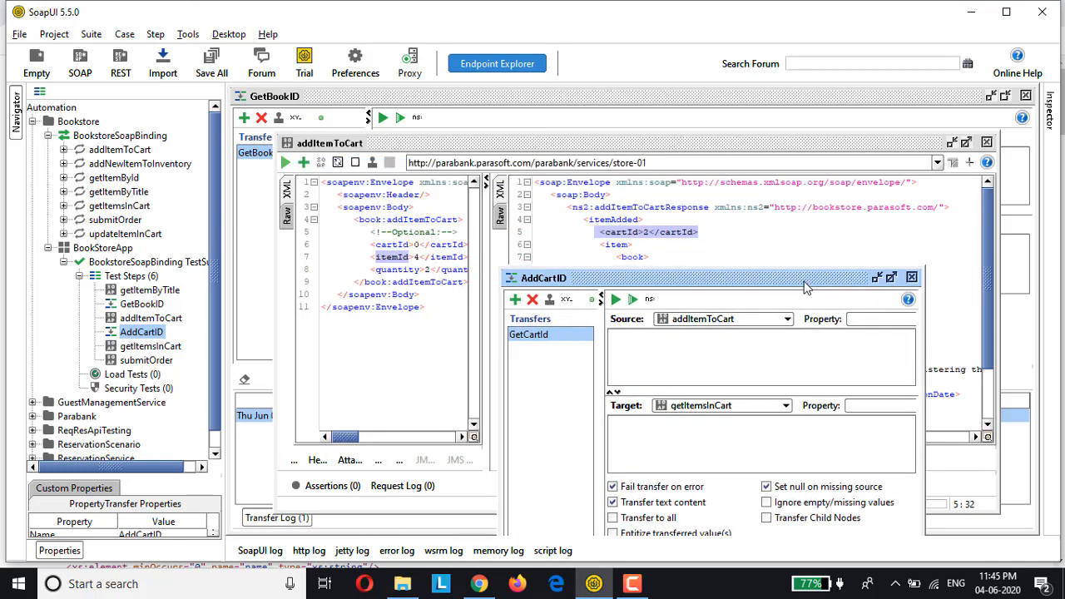
drag(805, 287, 779, 259)
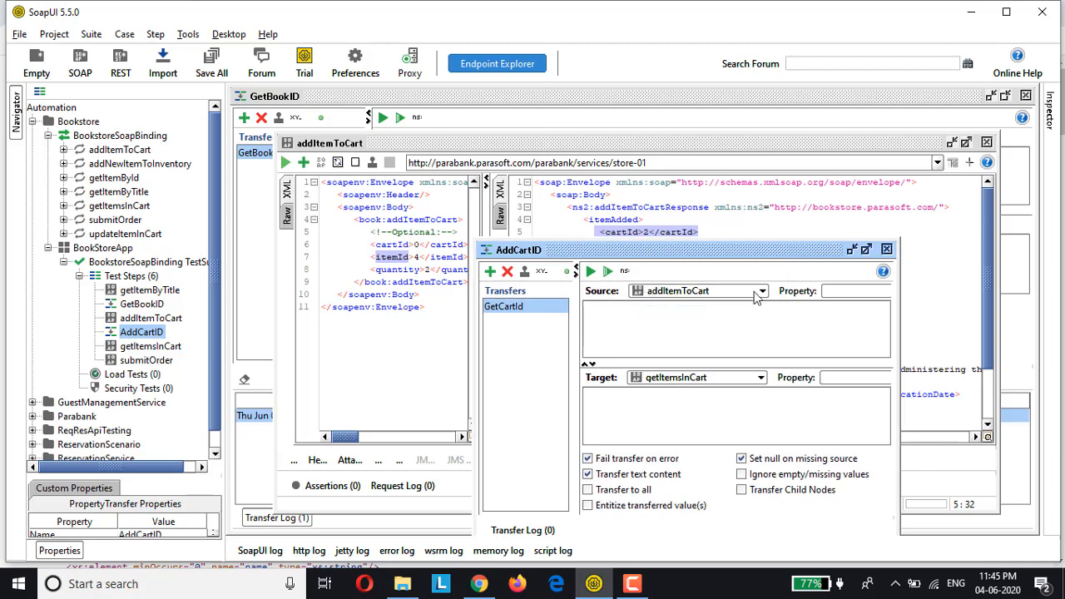
Set the GetCartId transfer's source to addItemToCart with the Response property
click(757, 292)
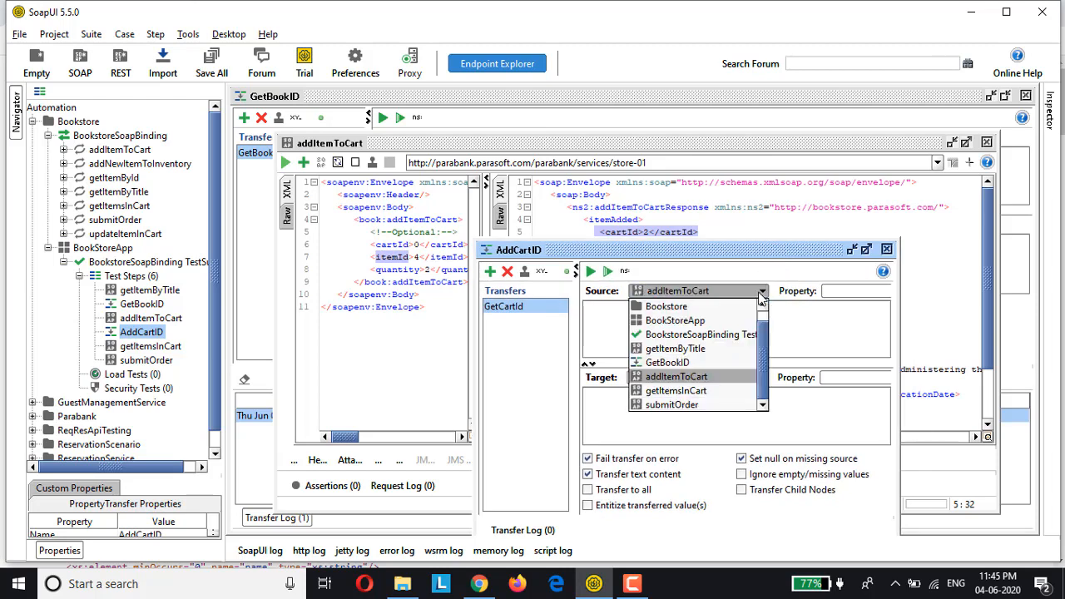
click(720, 376)
click(852, 292)
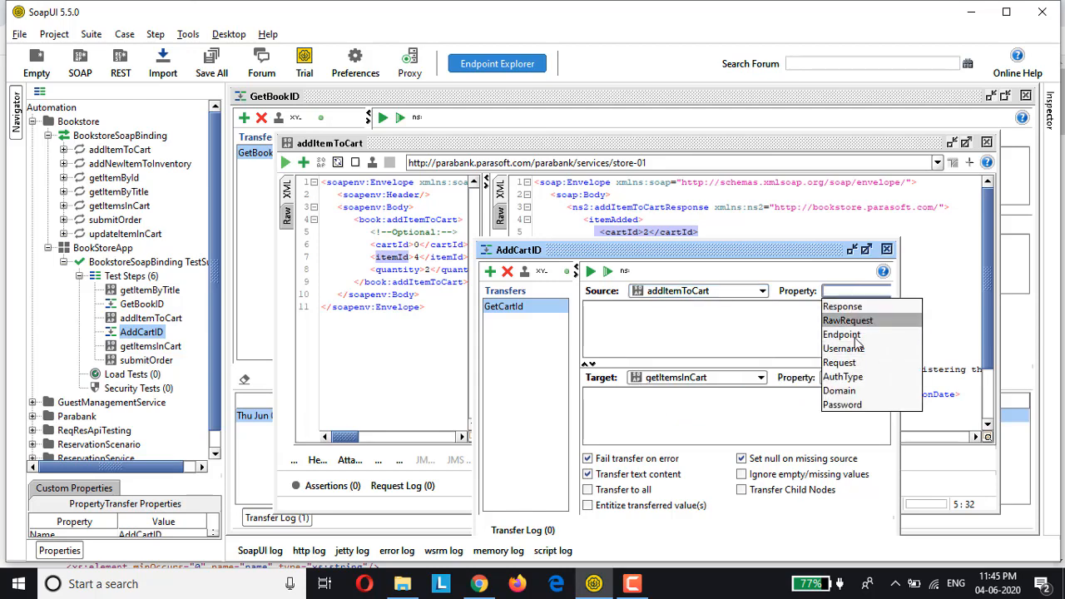
click(844, 306)
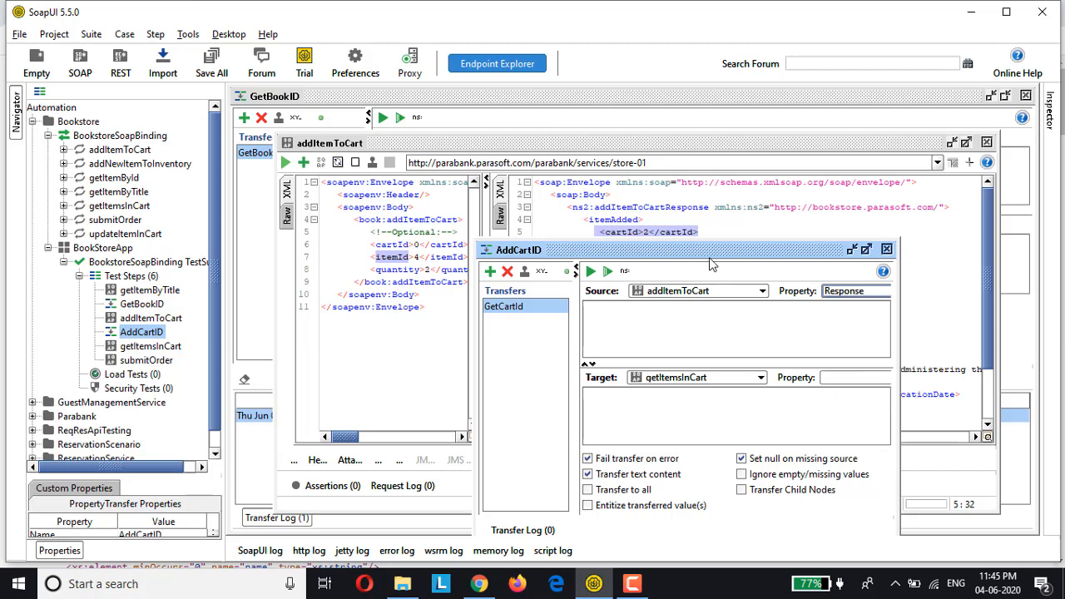
Move the AddCartID editor clear of the addItemToCart response and check cartId and its parent element there
drag(711, 265, 662, 285)
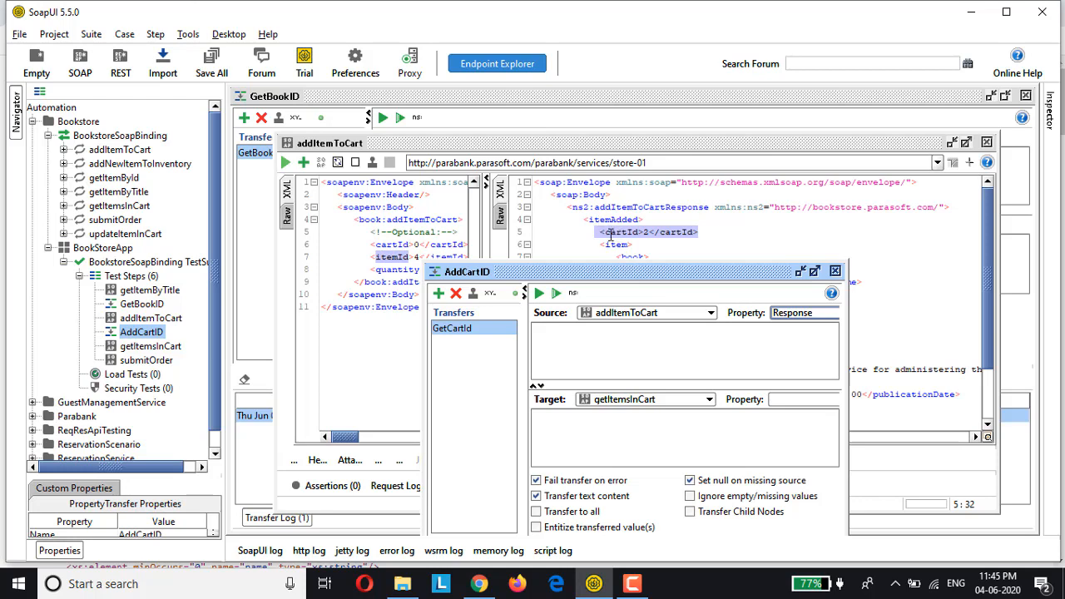
click(610, 233)
click(592, 223)
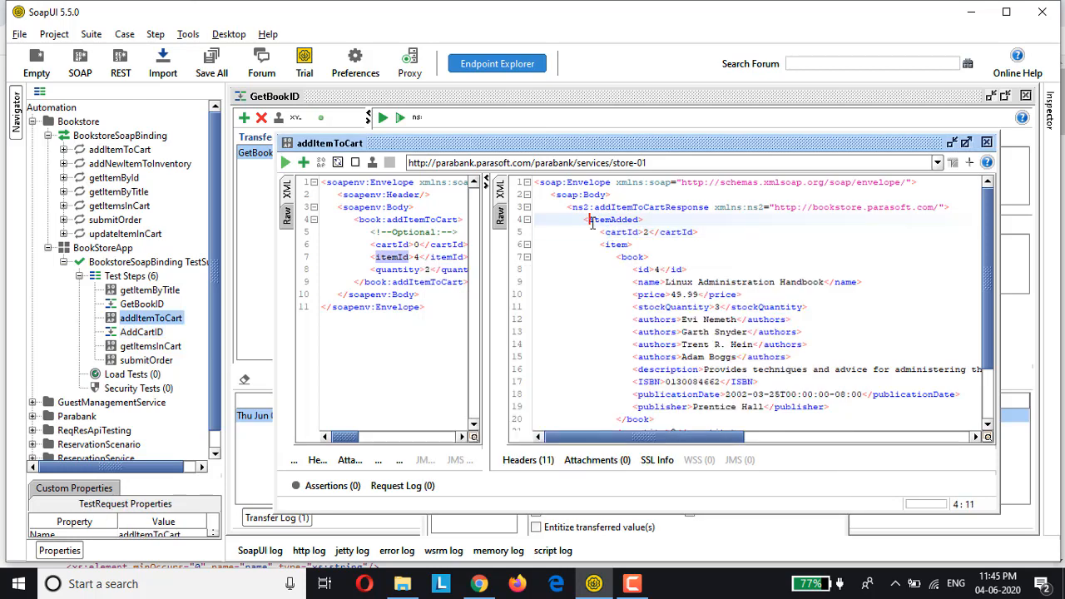
click(616, 234)
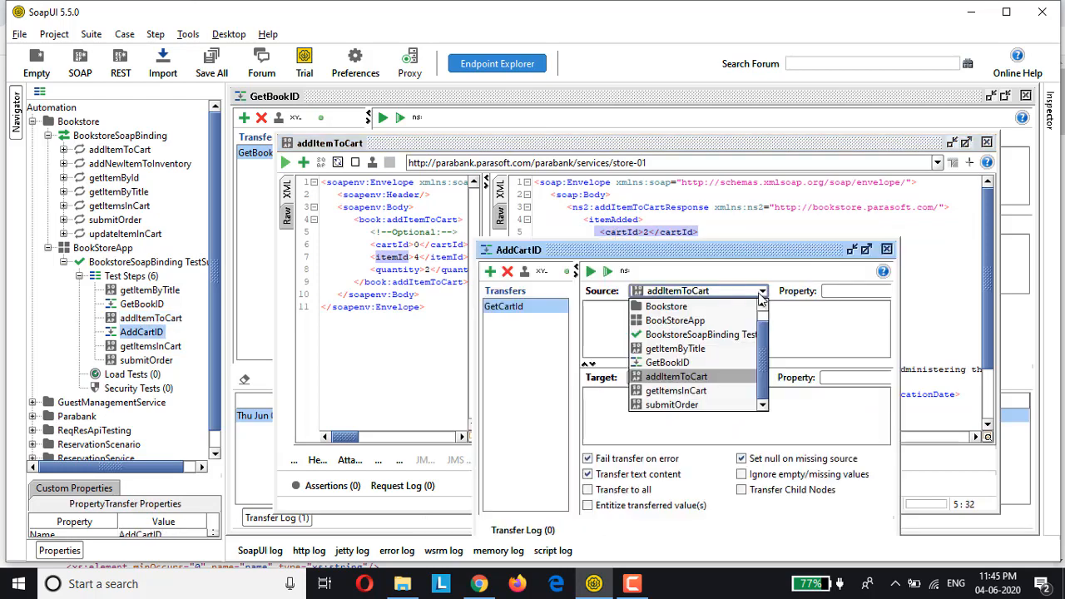
Set the GetCartId source to addItemToCart's Response property and move the AddCartID editor below the cartId line
click(720, 376)
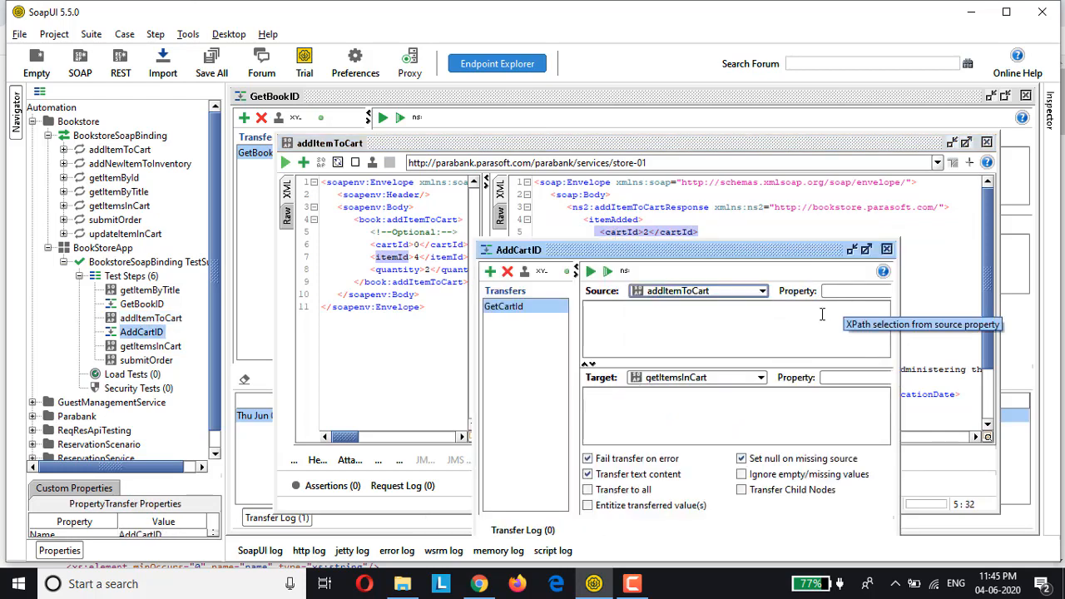
click(853, 292)
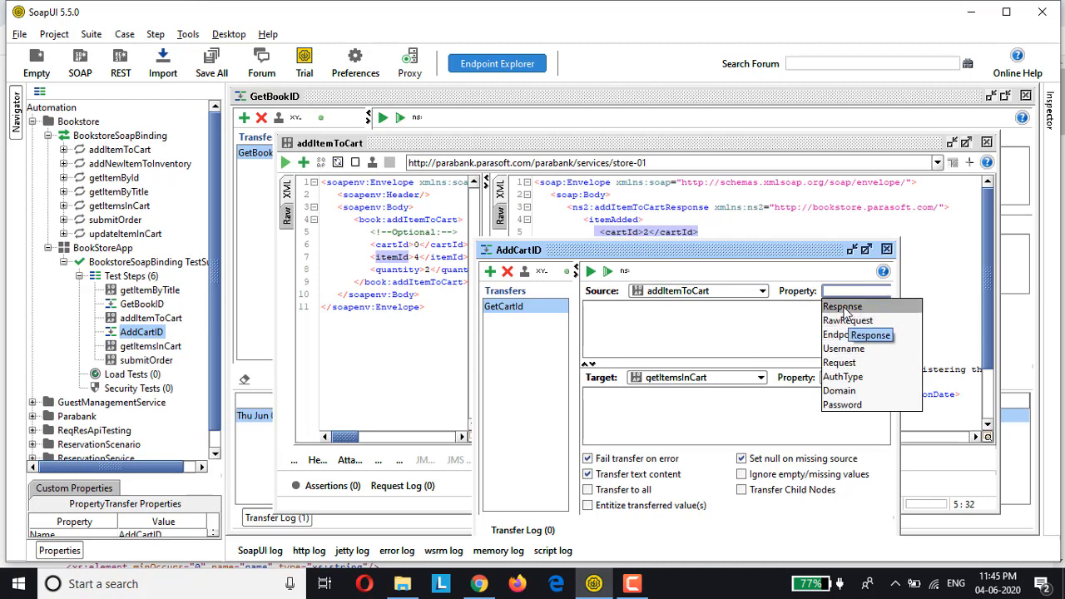
click(848, 306)
drag(709, 258, 658, 281)
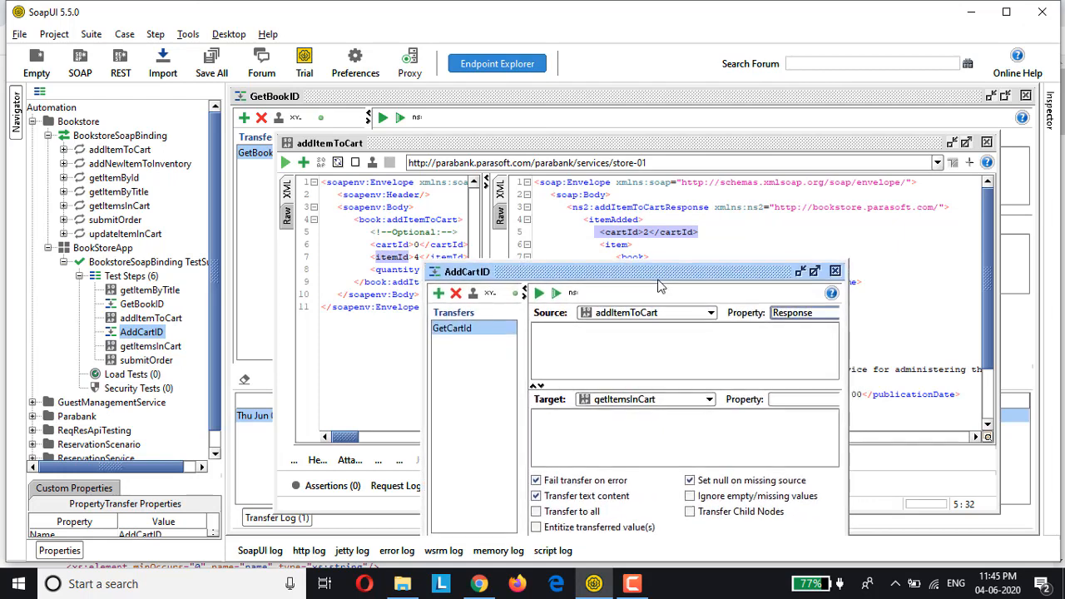
Locate cartId under itemAdded in the addItemToCart response and enter //itemAdded/cartId as GetCartId's source XPath
click(608, 233)
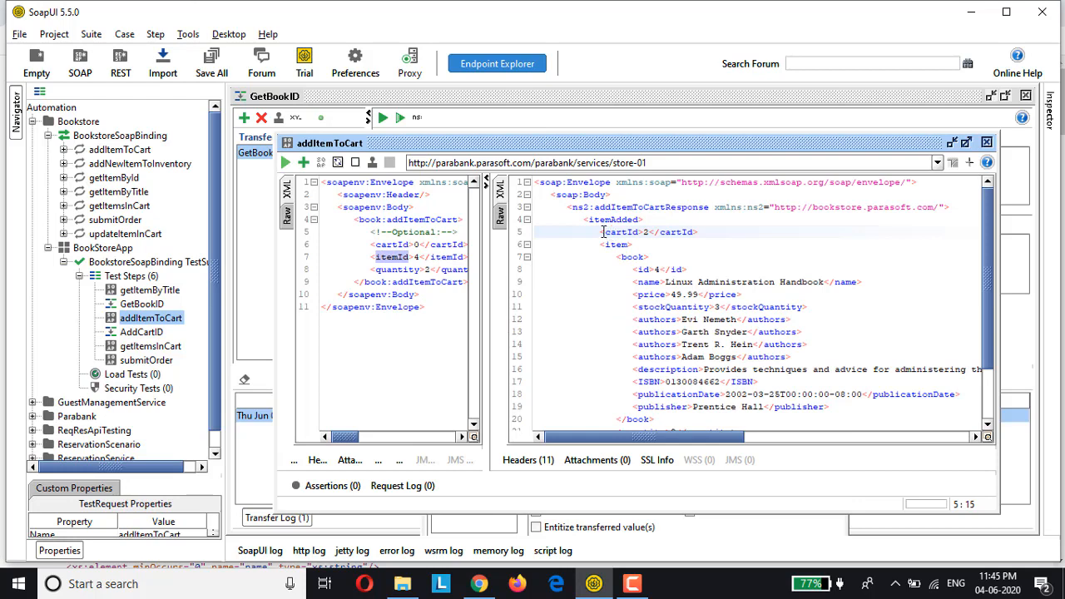
click(592, 222)
click(616, 233)
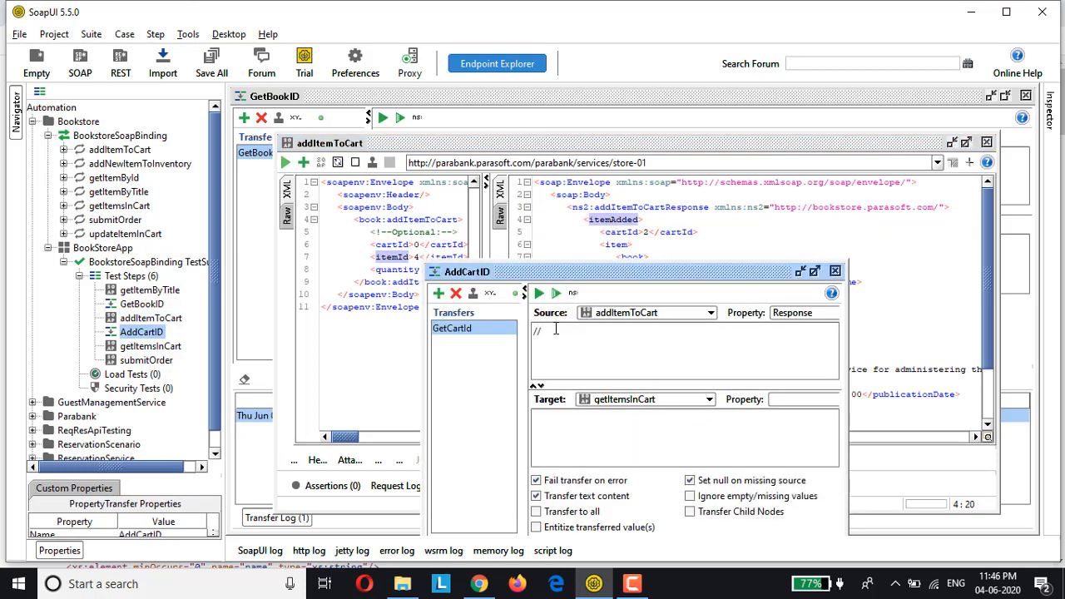
text(itemAdded)
text(art)
Open the getItemsInCart test step, widen its request pane and locate the cartId element in the request
double_click(129, 348)
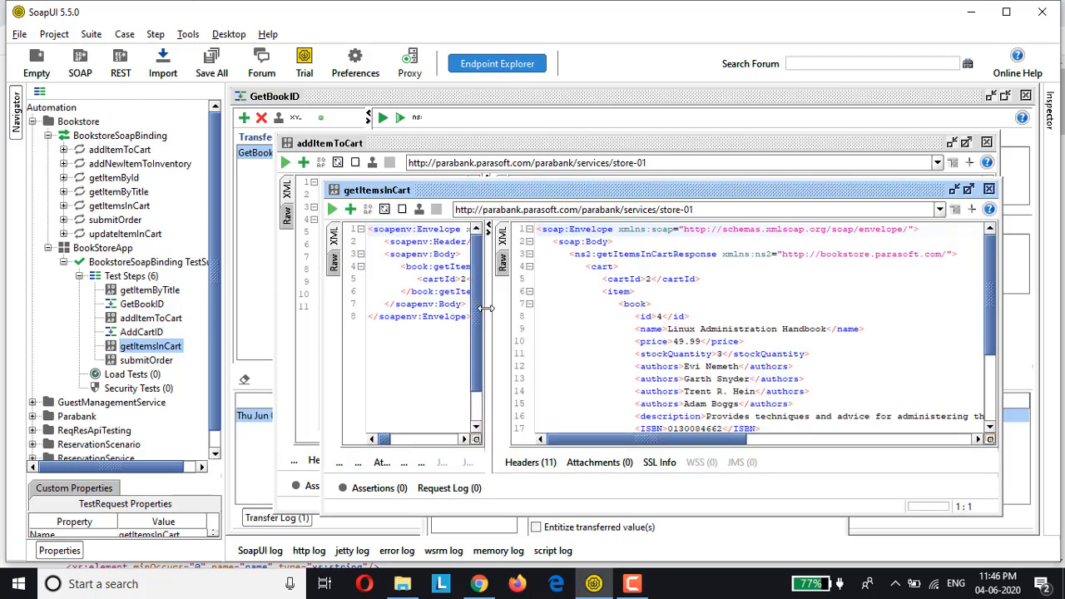
drag(486, 308, 589, 315)
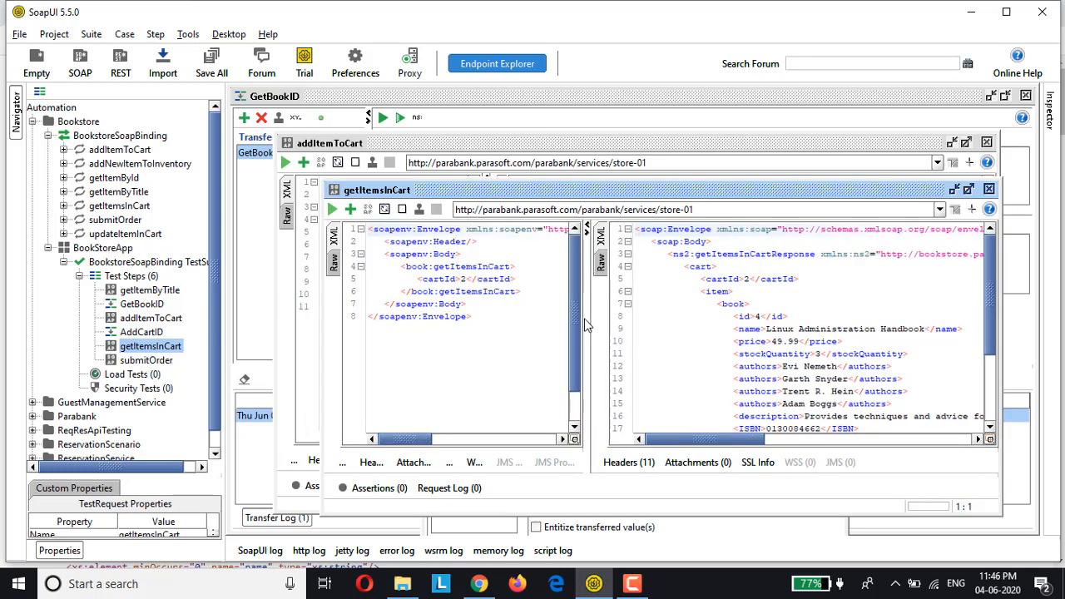
double_click(446, 279)
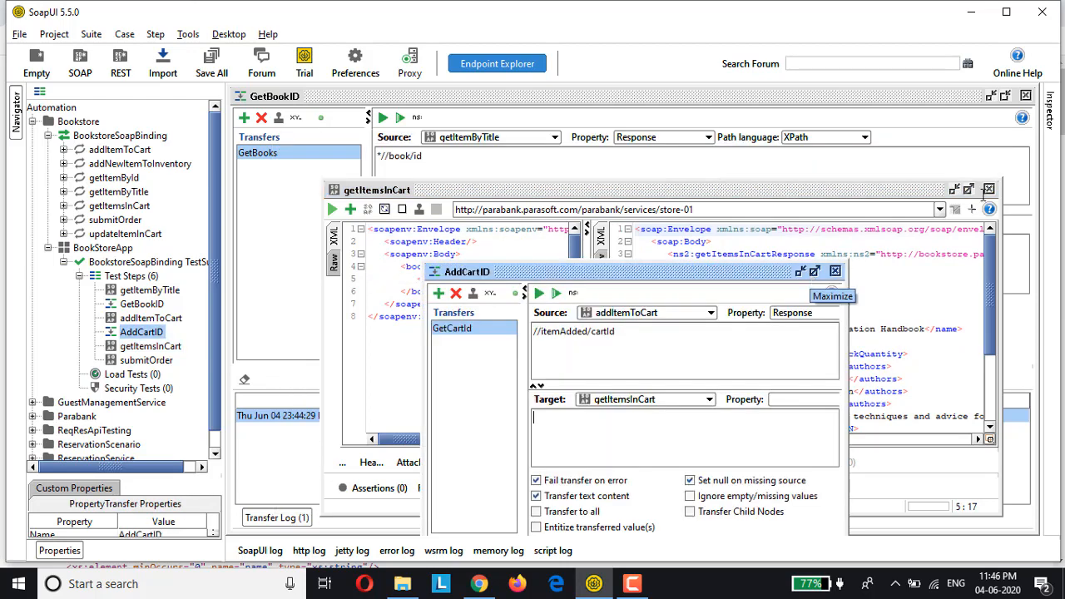
Close the getItemsInCart, GetBookID and getItemByTitle editors and maximize the AddCartID editor
click(989, 190)
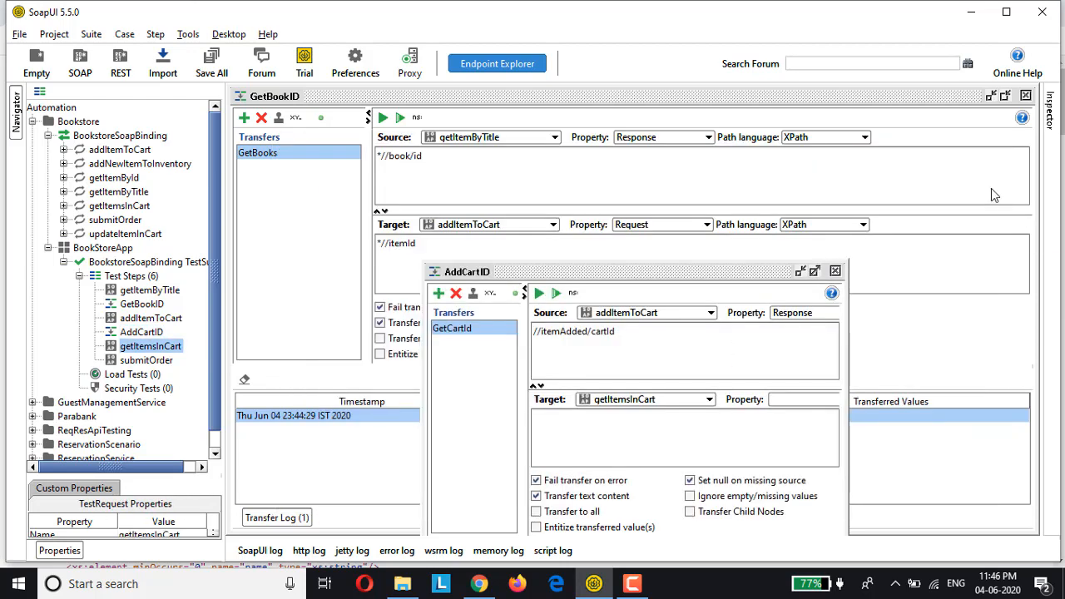
click(1032, 91)
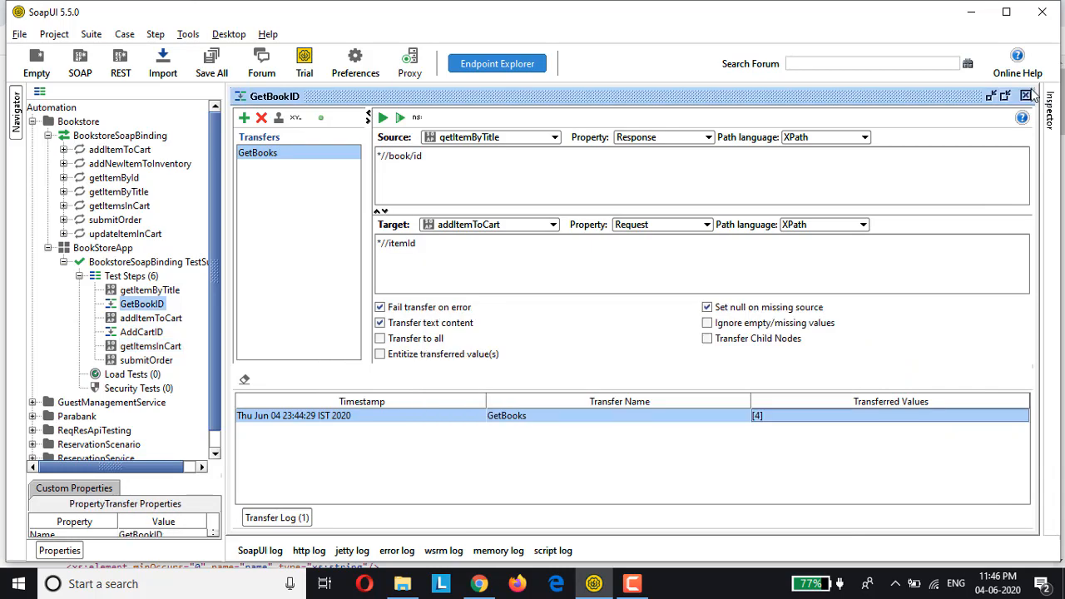
click(1026, 95)
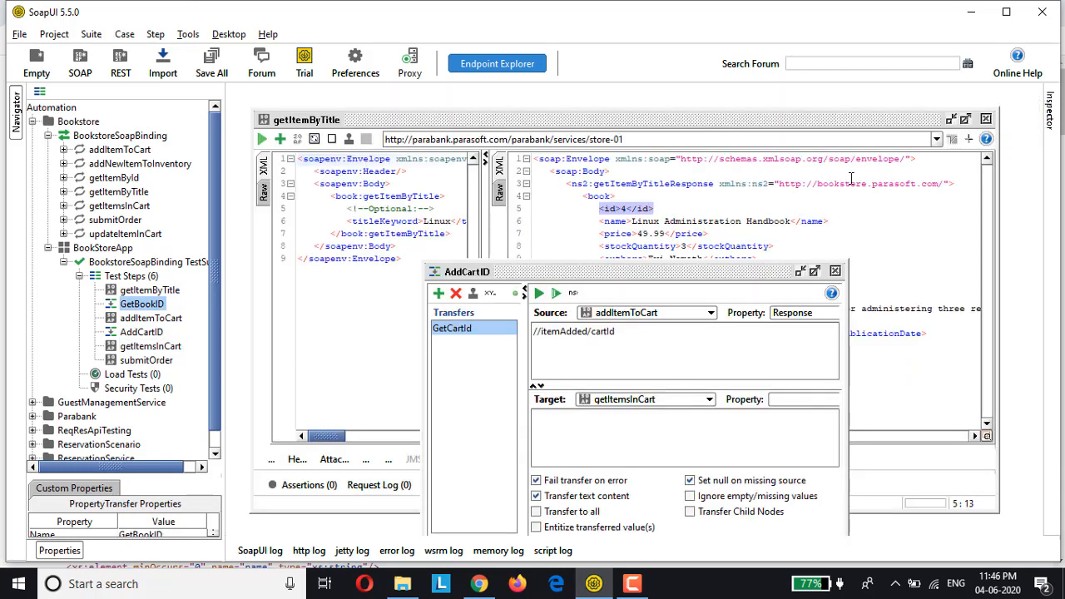
click(986, 119)
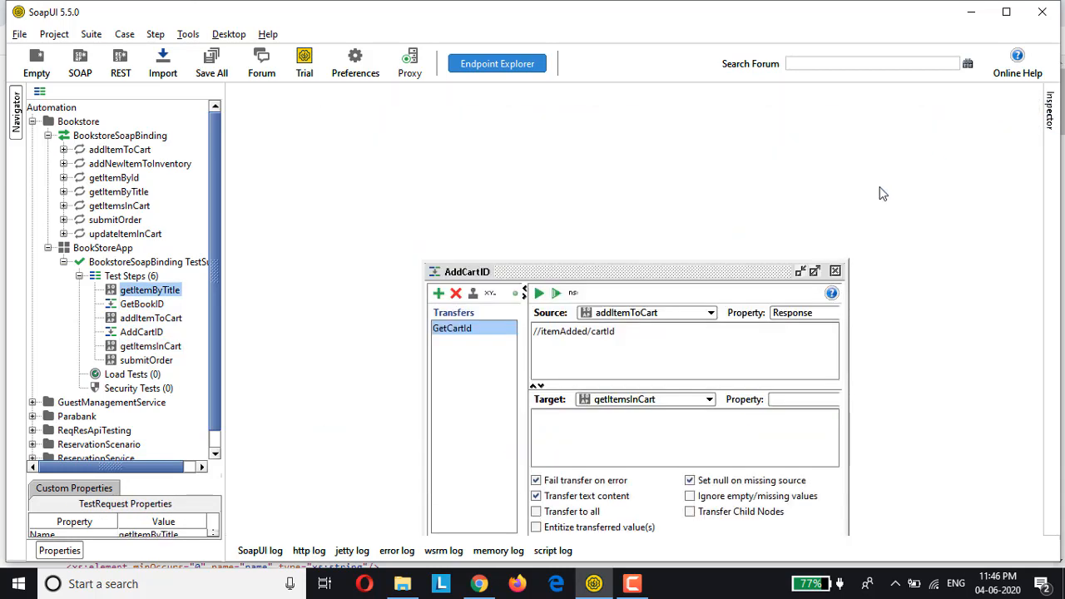
click(814, 270)
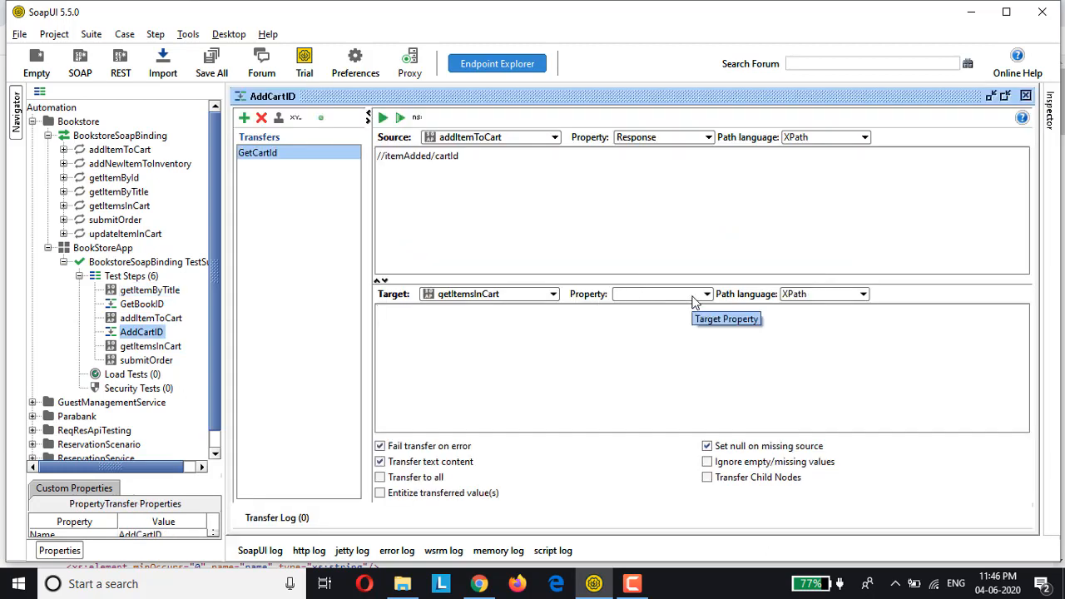
Set GetCartId's target to getItemsInCart's Request property with the XPath //cartId and run the transfer
click(693, 296)
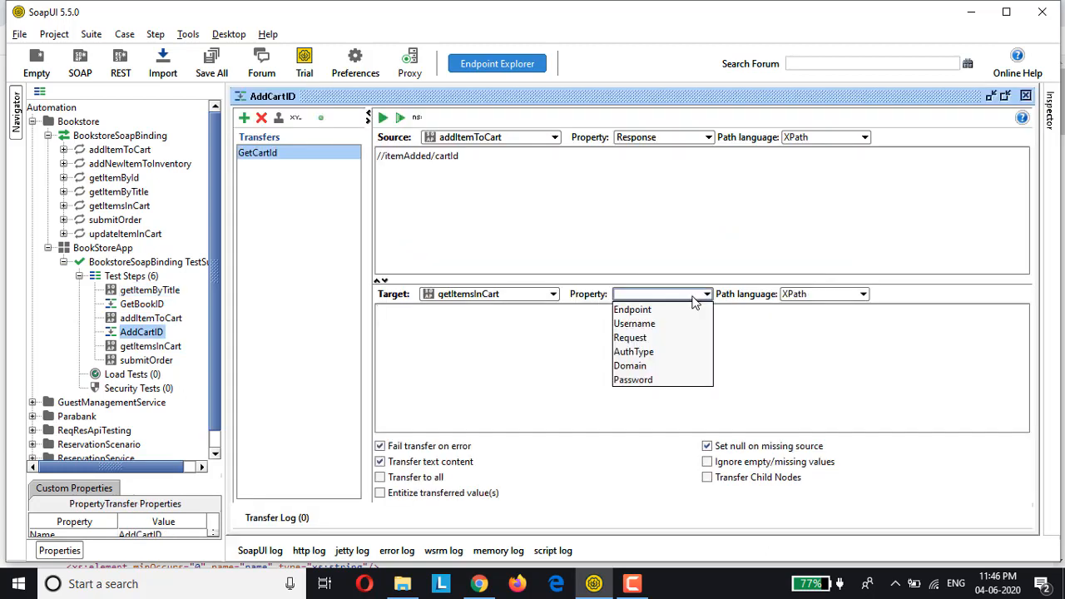
click(662, 337)
click(425, 332)
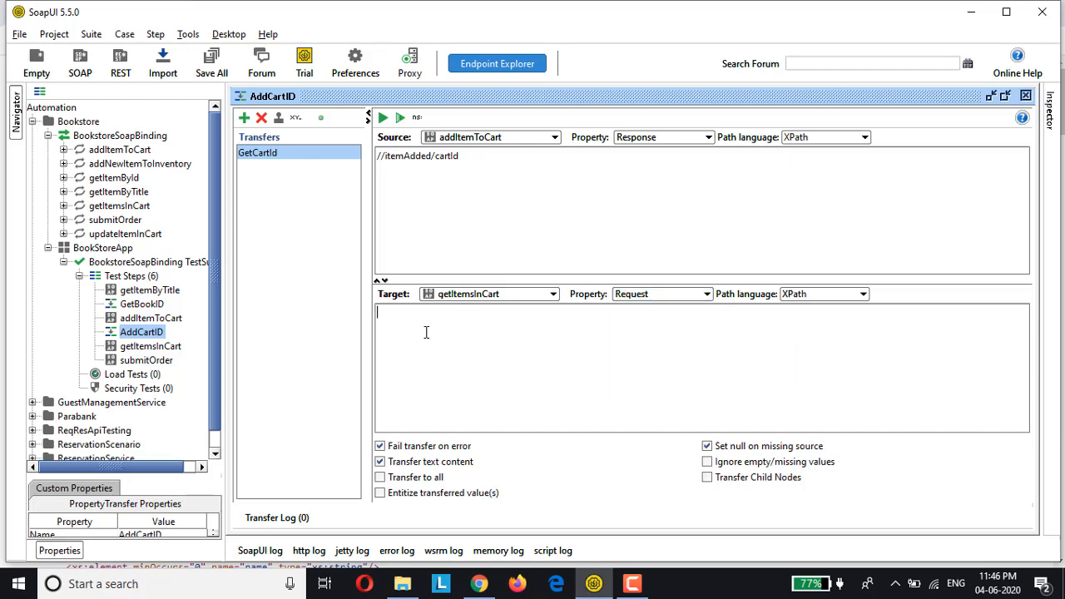
text(//cartId)
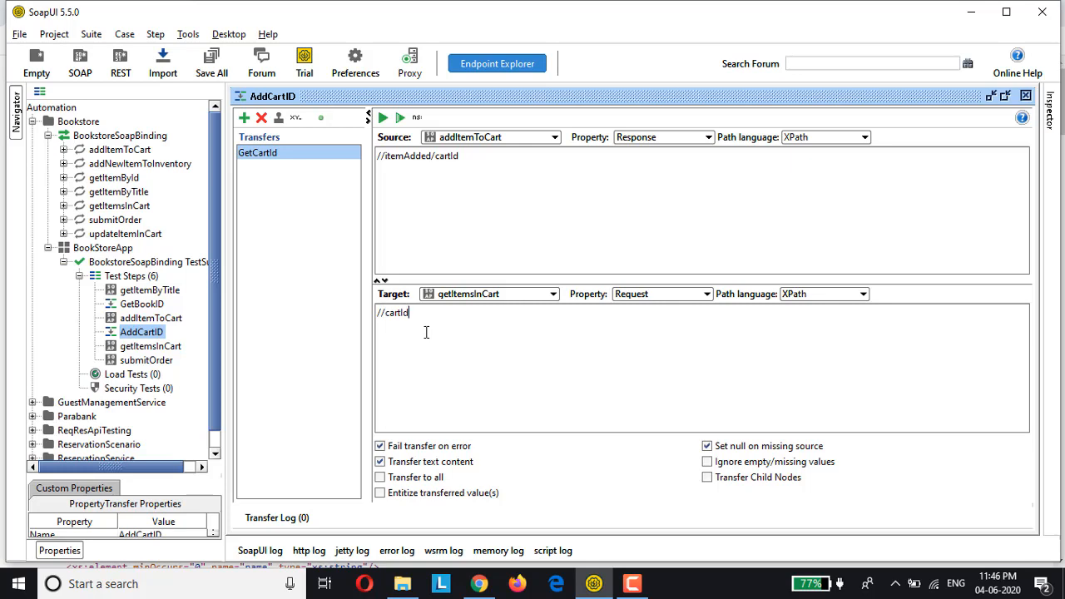
click(383, 119)
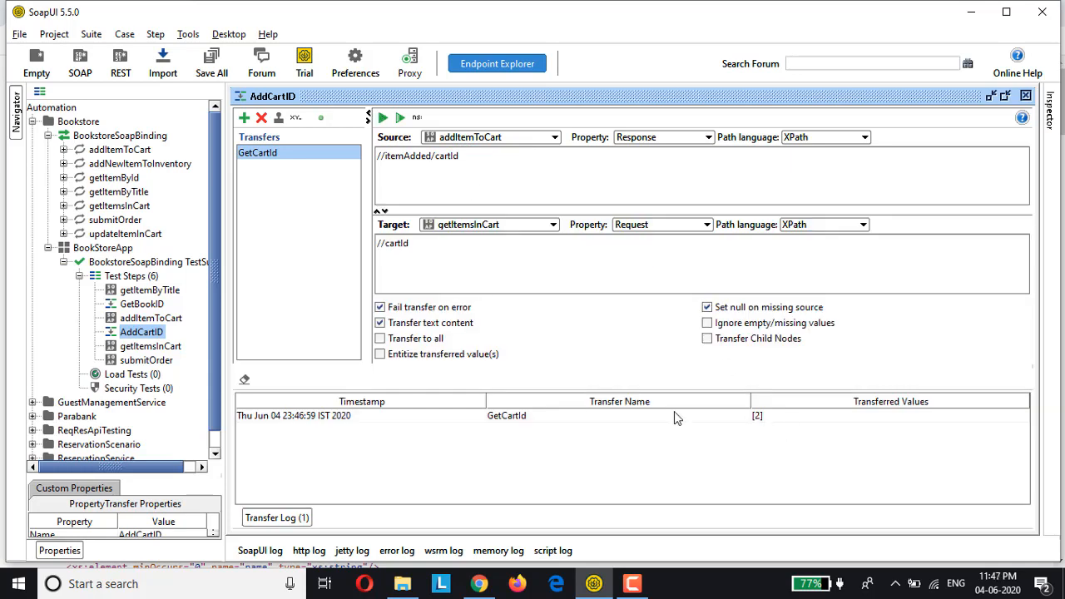
Insert a Property Transfer step after getItemsInCart, trying submitOrder as its name
click(123, 347)
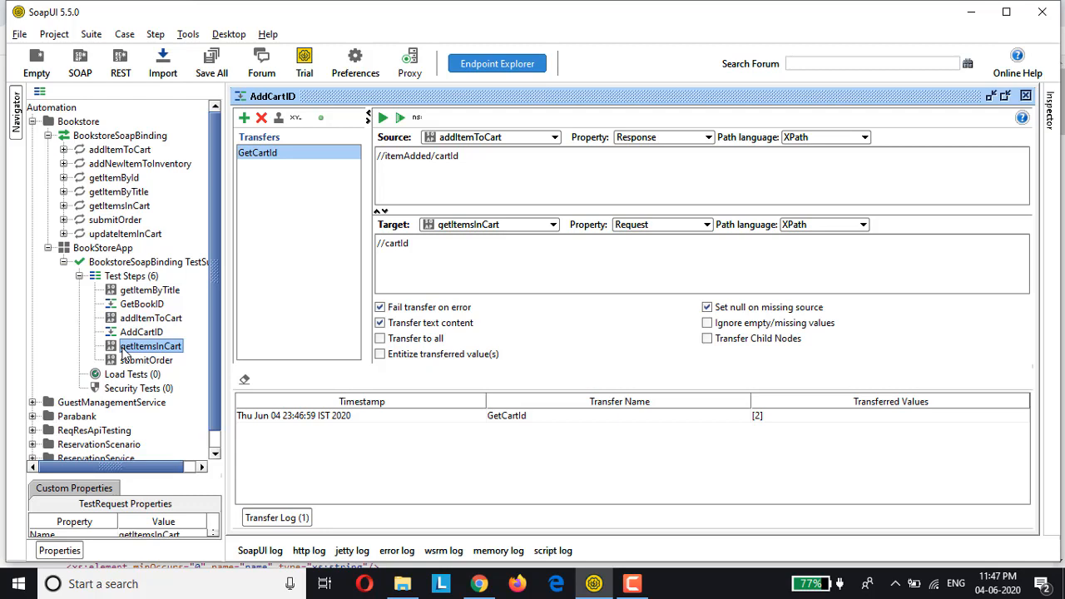
right_click(123, 353)
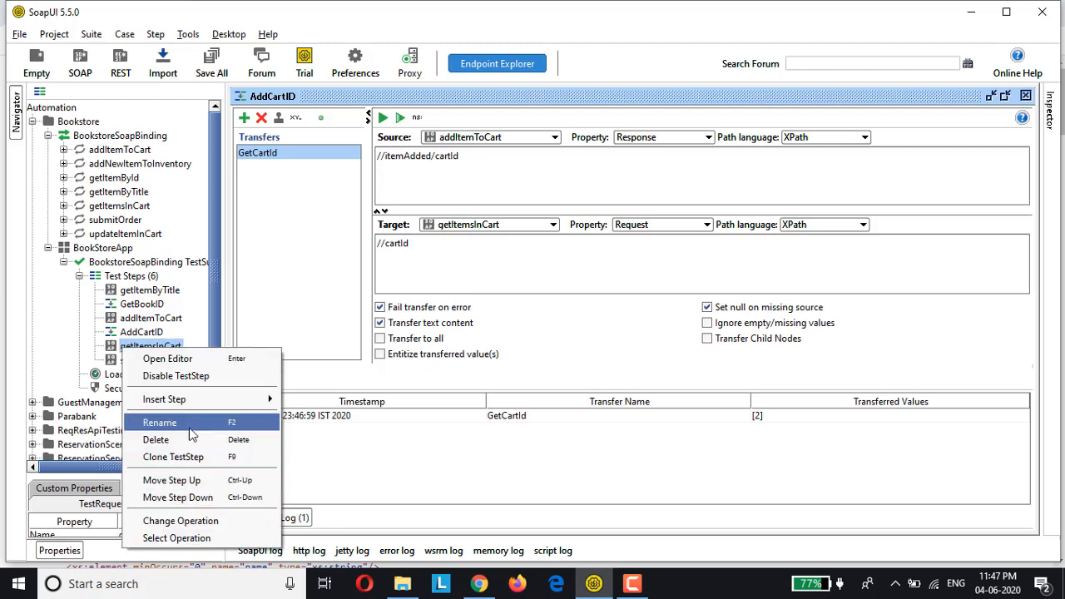
mouse_move(212, 401)
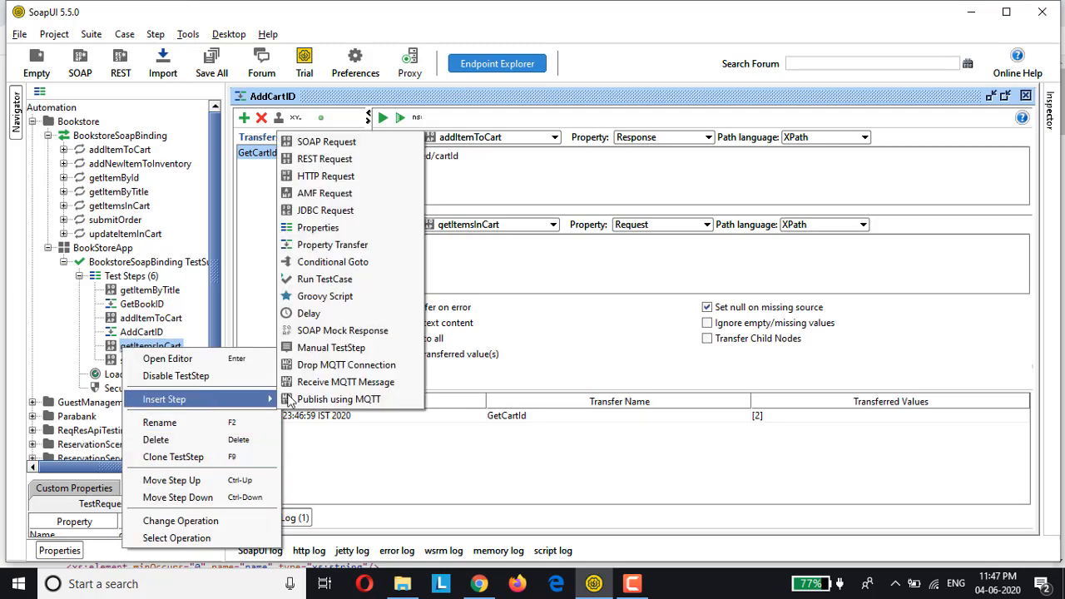
click(342, 251)
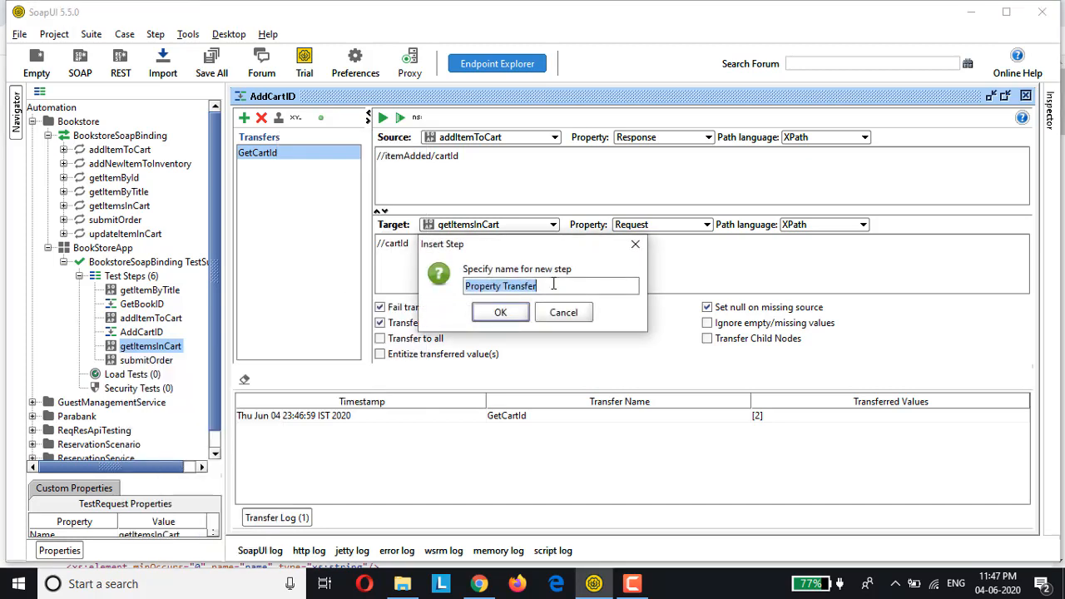
text(Sub)
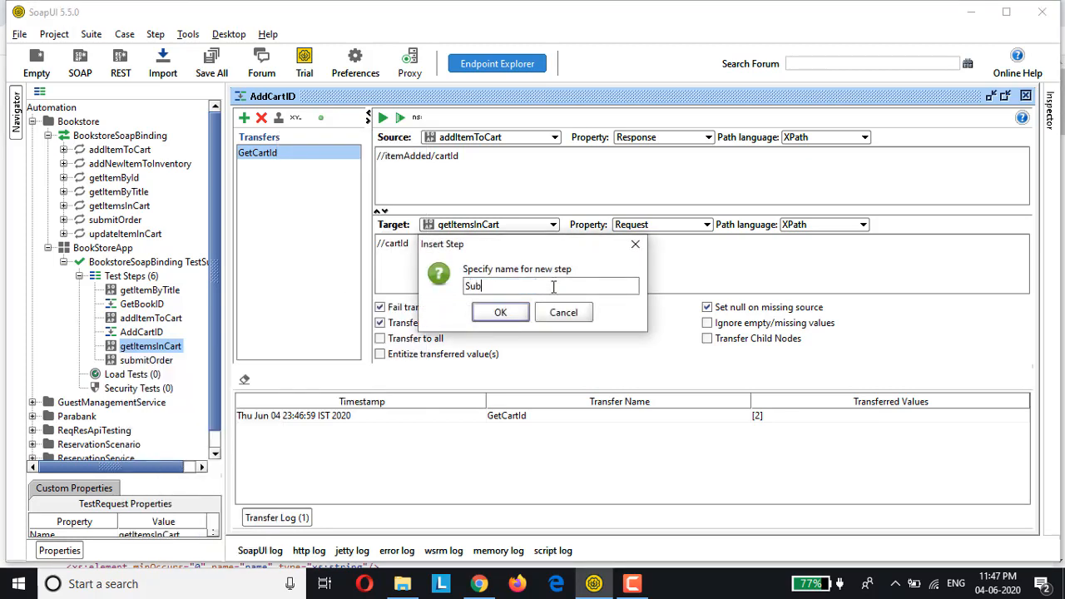
key(BackSpace)
key(BackSpace)
text(ubmitOrder)
key(Return)
Replace the duplicate name of the new Property Transfer step with getCart and accept it
click(430, 294)
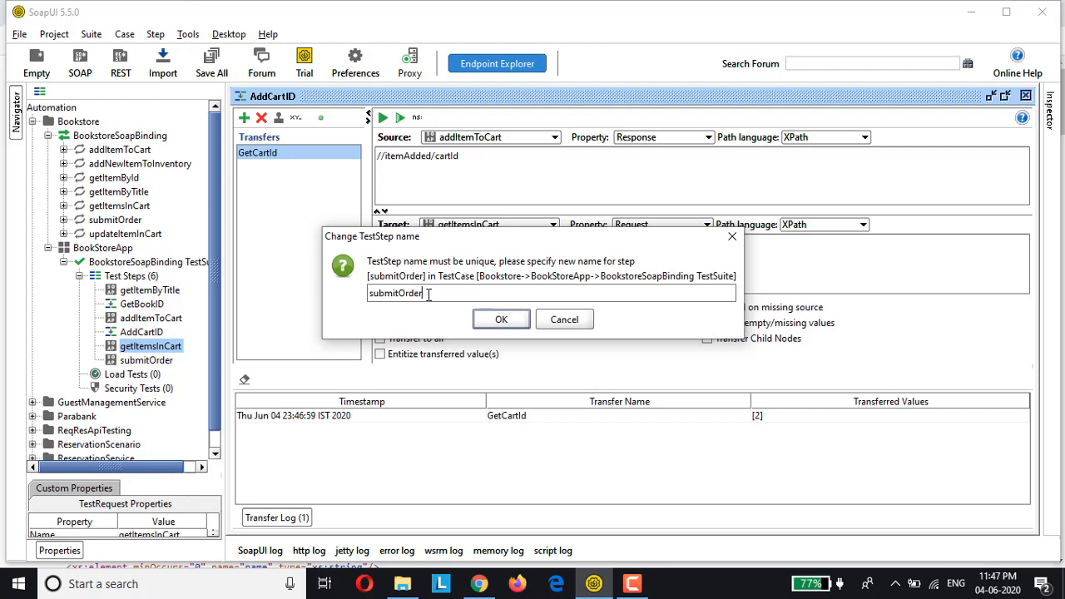
key(BackSpace)
key(BackSpace)
key(BackSpace)
key(BackSpace)
key(BackSpace)
key(BackSpace)
key(BackSpace)
key(BackSpace)
key(BackSpace)
key(BackSpace)
text(getCart)
click(489, 317)
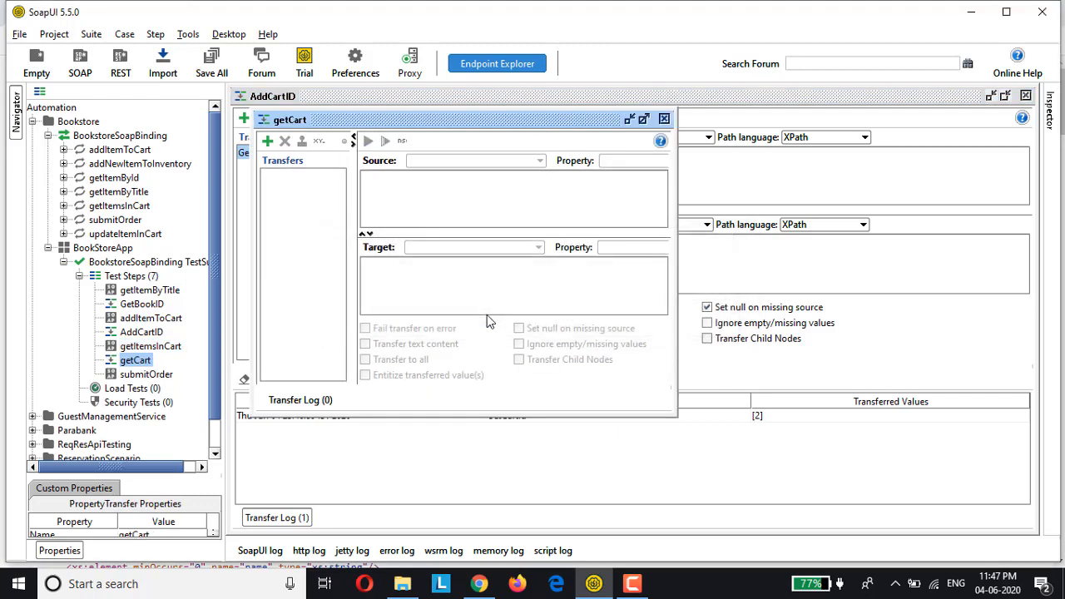
Add a value transfer named Submit to the getCart step
click(267, 143)
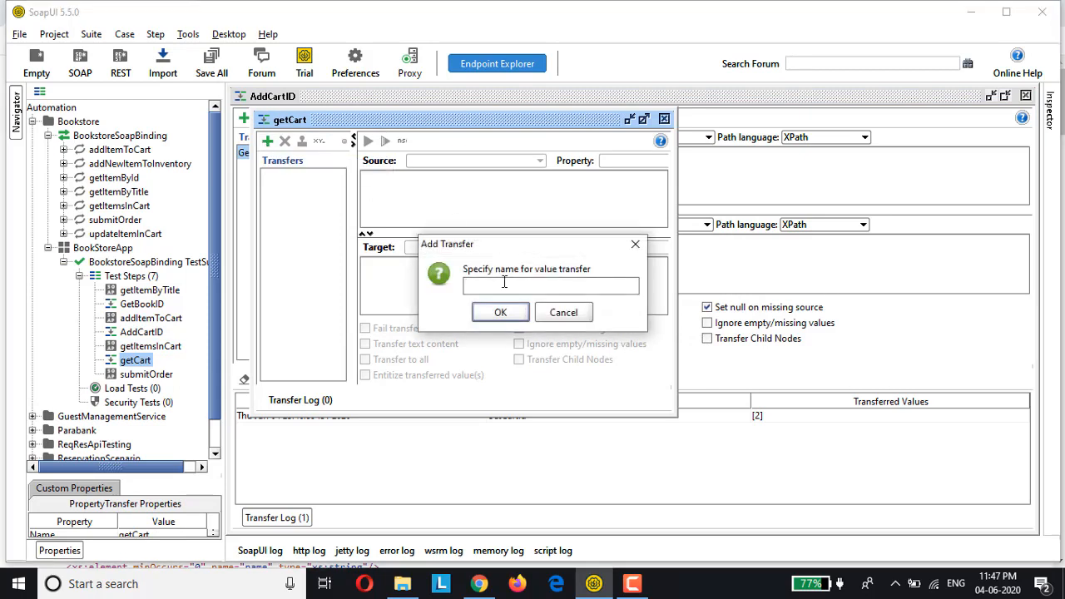
text(c)
key(BackSpace)
text(Ca)
key(BackSpace)
key(BackSpace)
text(su)
key(BackSpace)
key(BackSpace)
text(Subm)
click(511, 313)
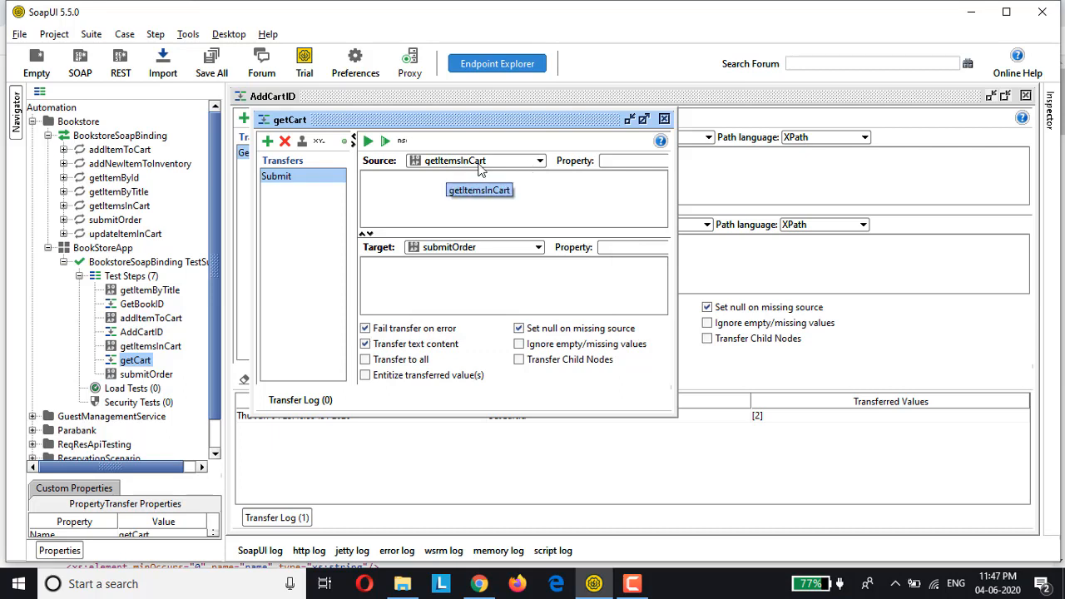
Maximize the getCart editor and set the Submit transfer's source property to Response for getItemsInCart
click(645, 122)
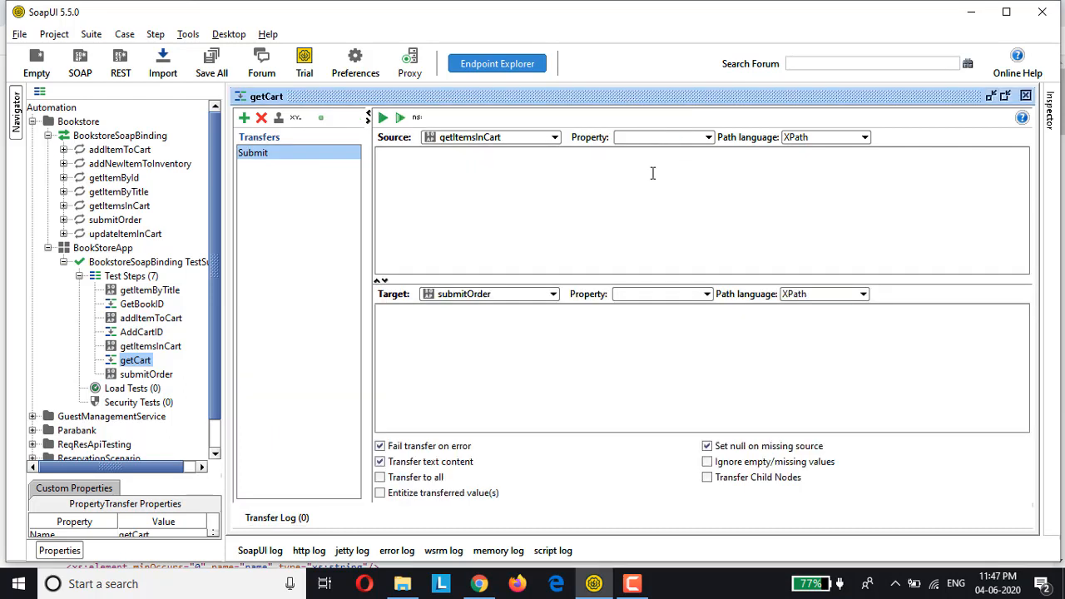
click(664, 137)
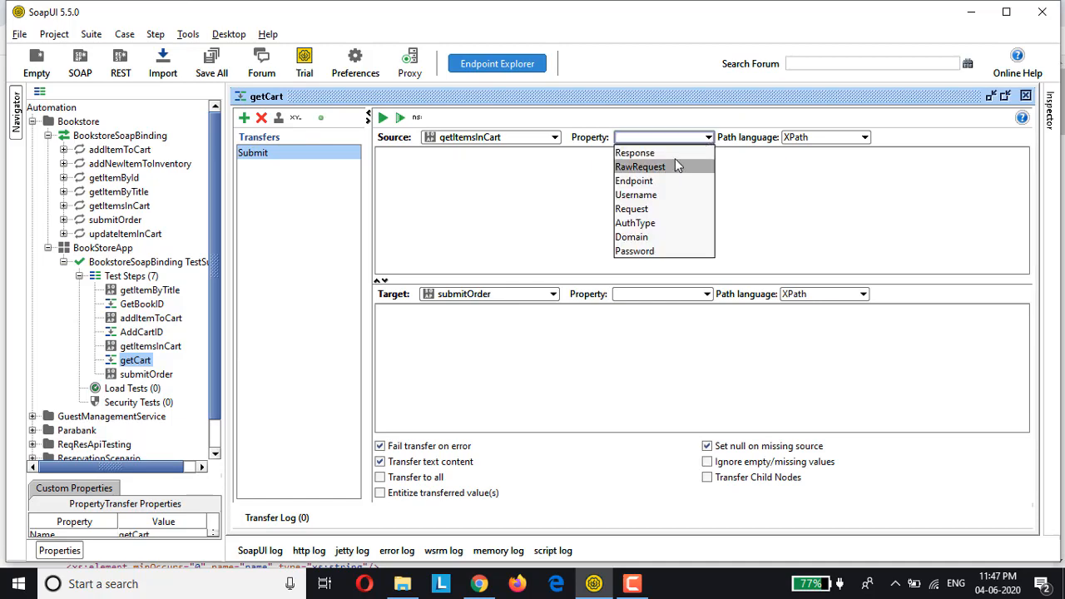
click(671, 154)
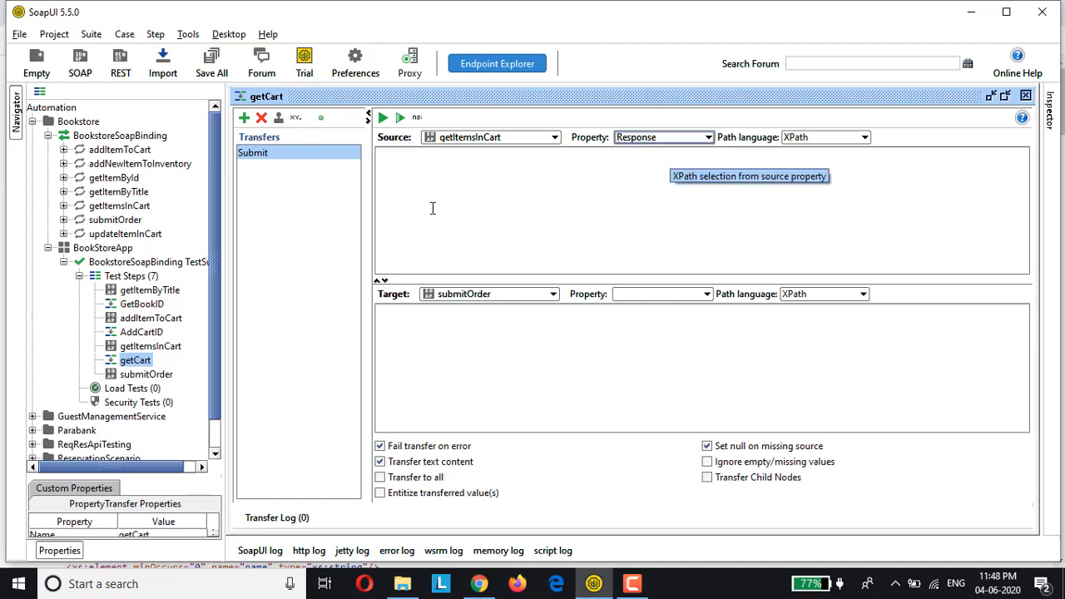
Open the getItemsInCart test step and examine cartId and its parent cart element in the response
click(139, 349)
double_click(140, 347)
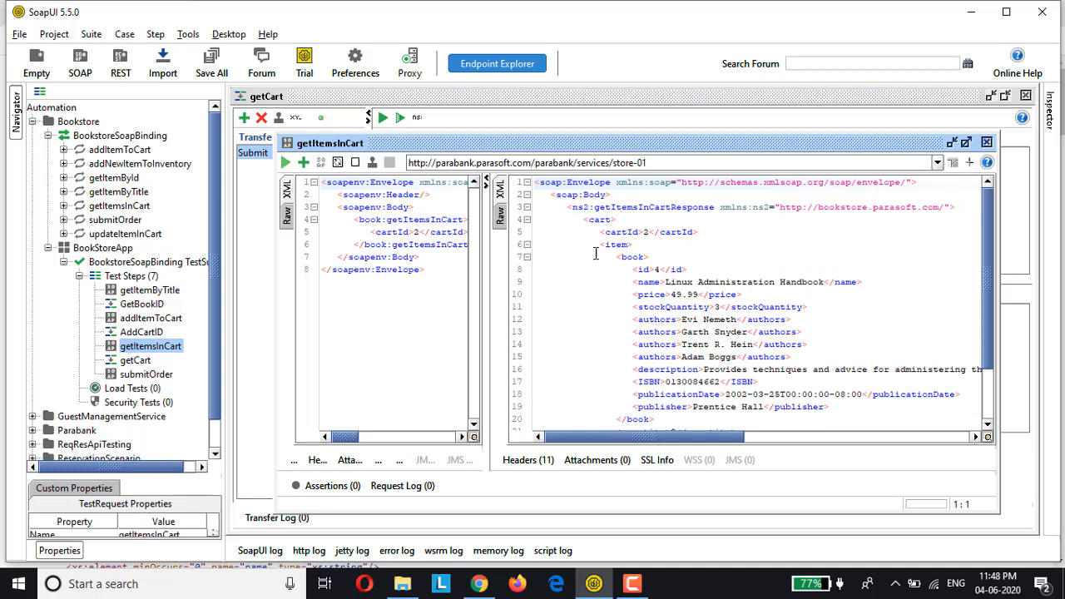
double_click(623, 232)
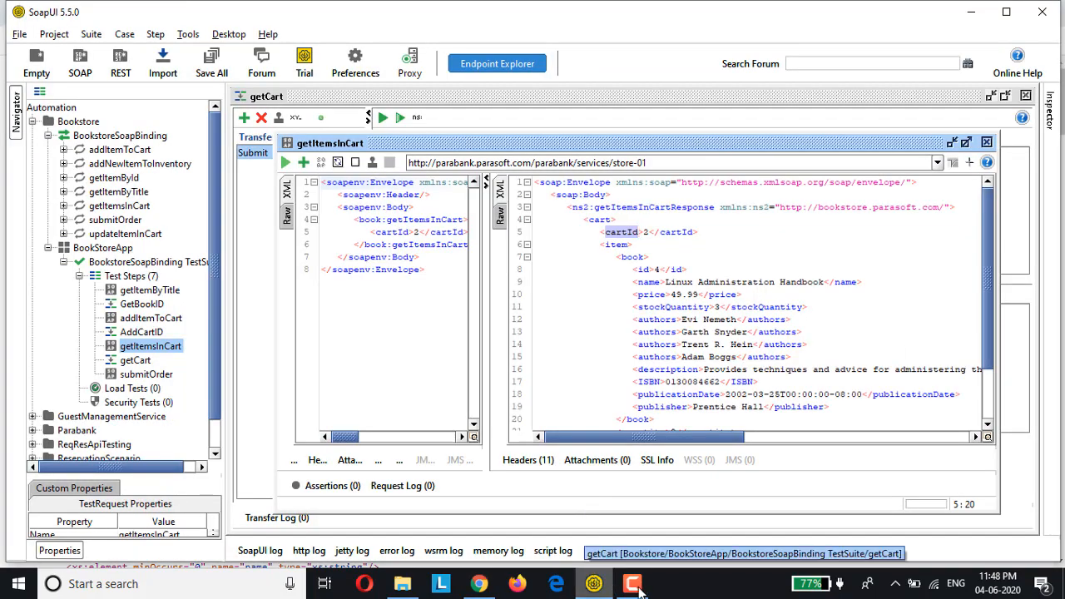
click(596, 218)
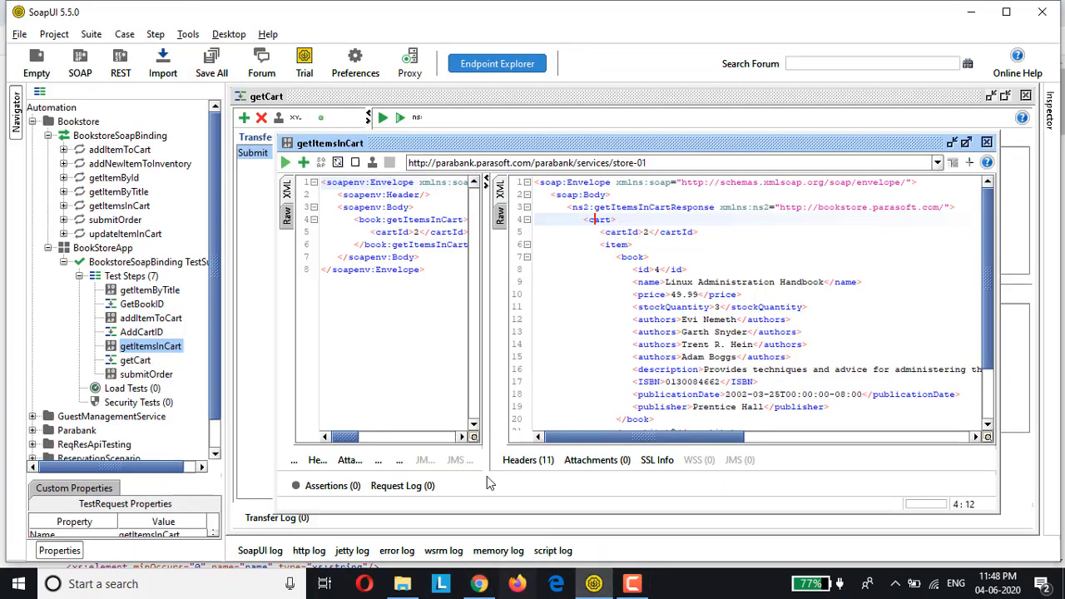
Set the Submit transfer's source XPath to //cart/cartId and the submitOrder target property to Request
click(260, 189)
click(398, 171)
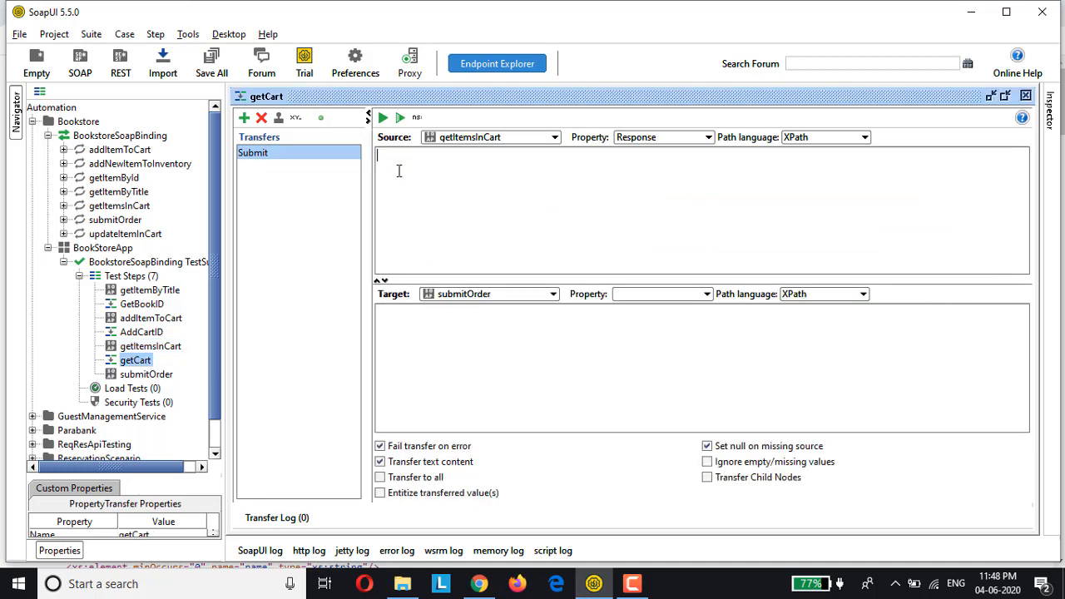
text(//cart/cartId)
click(648, 296)
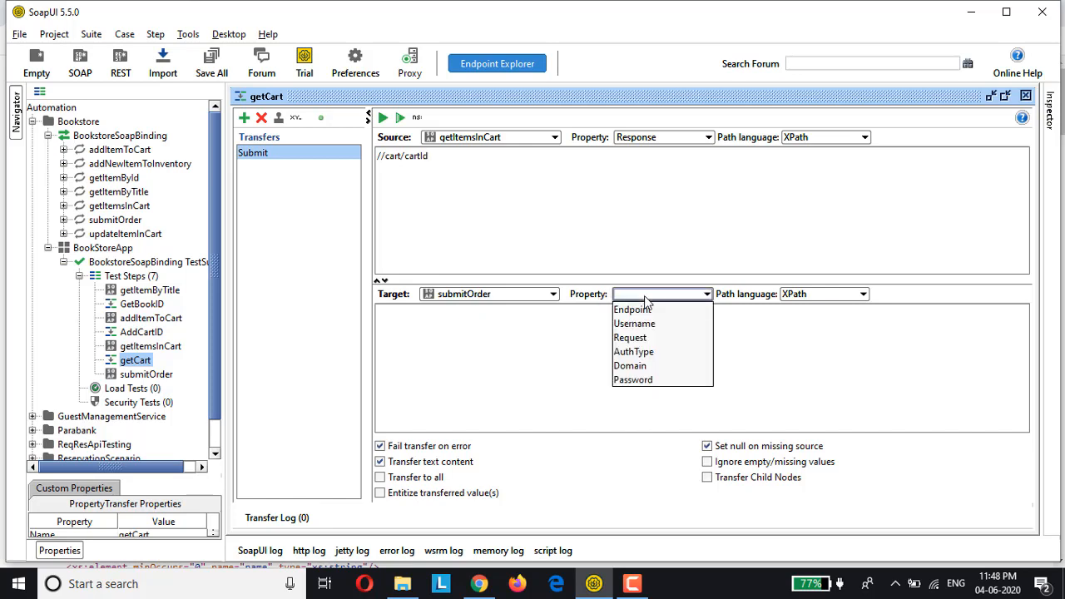
click(629, 338)
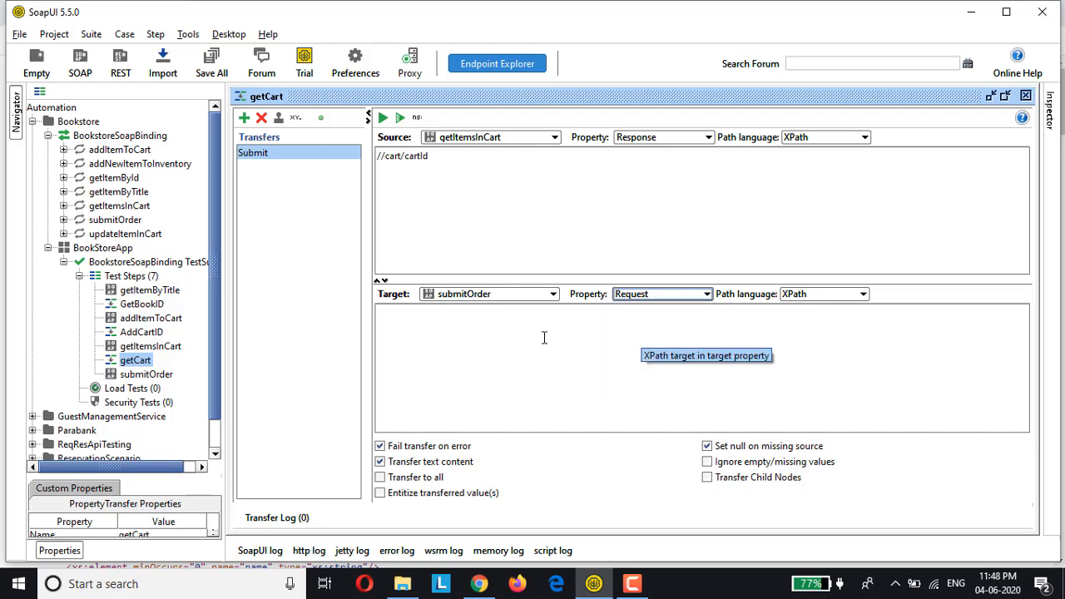
Copy the cartId element name from the submitOrder request, set the Submit transfer's target XPath to //cartId and run the transfer
double_click(153, 375)
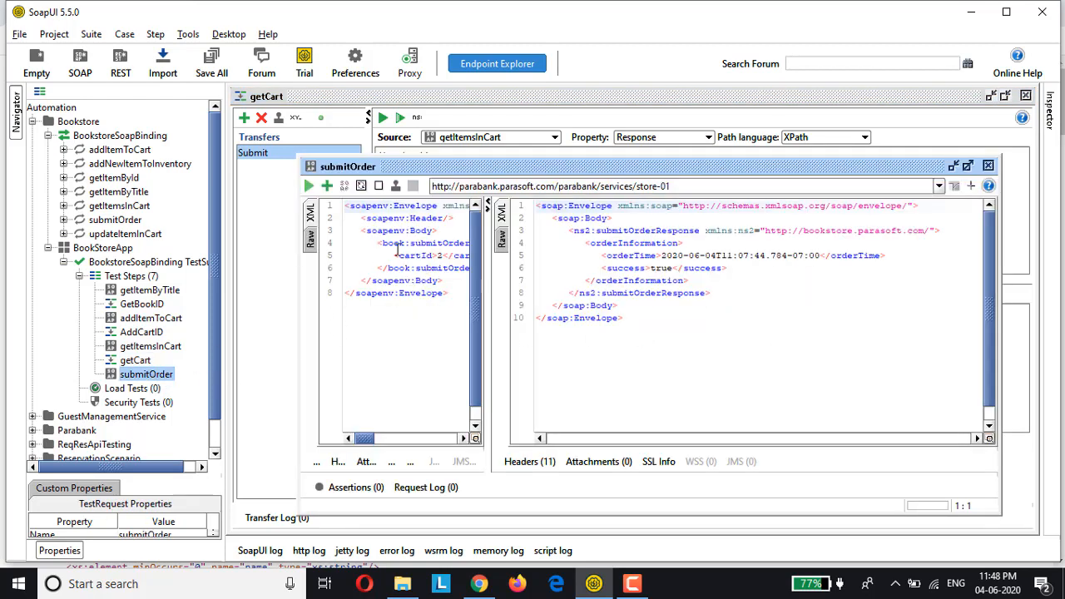
drag(490, 285, 636, 290)
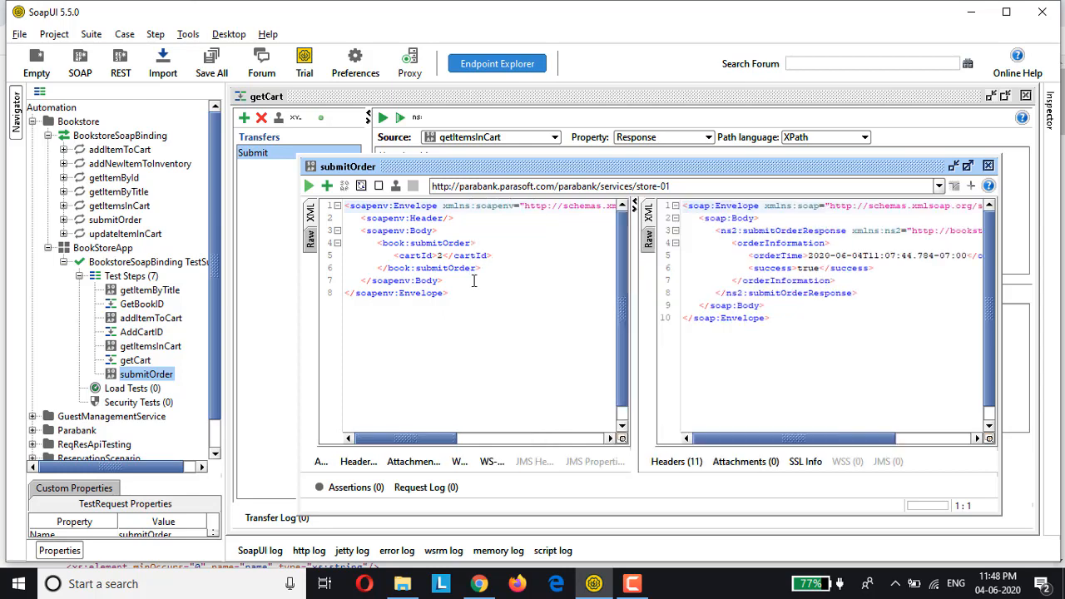
click(410, 257)
double_click(410, 258)
key(ctrl+c)
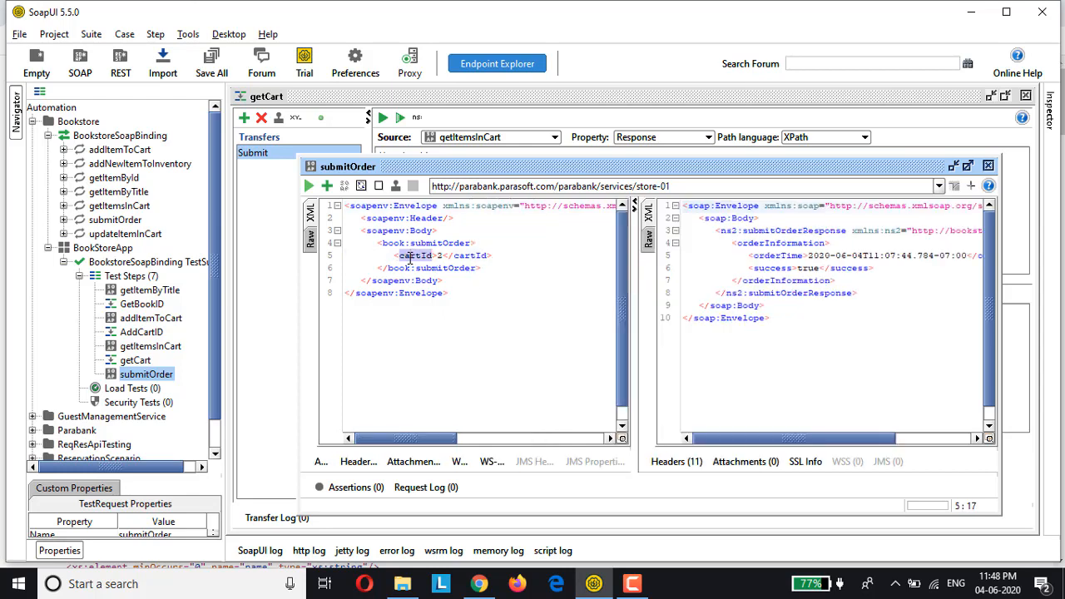
double_click(134, 362)
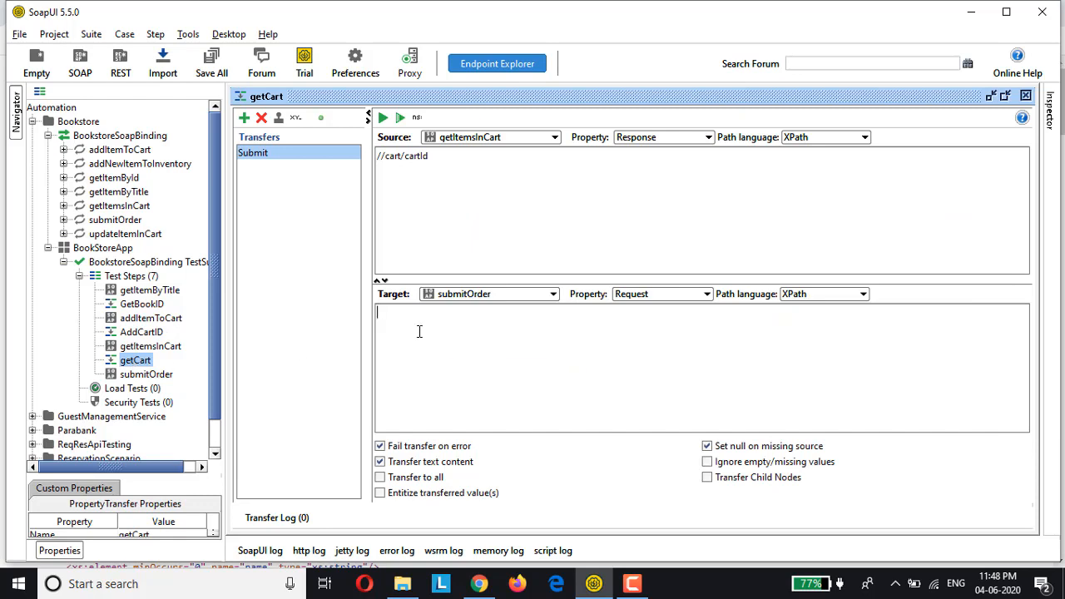
key(ctrl+v)
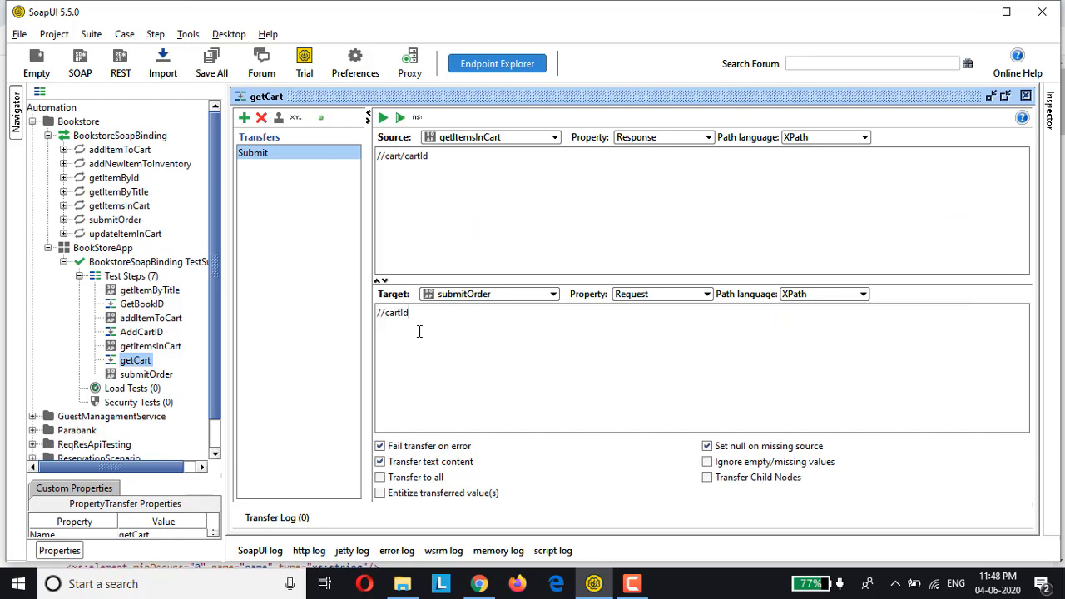
click(383, 118)
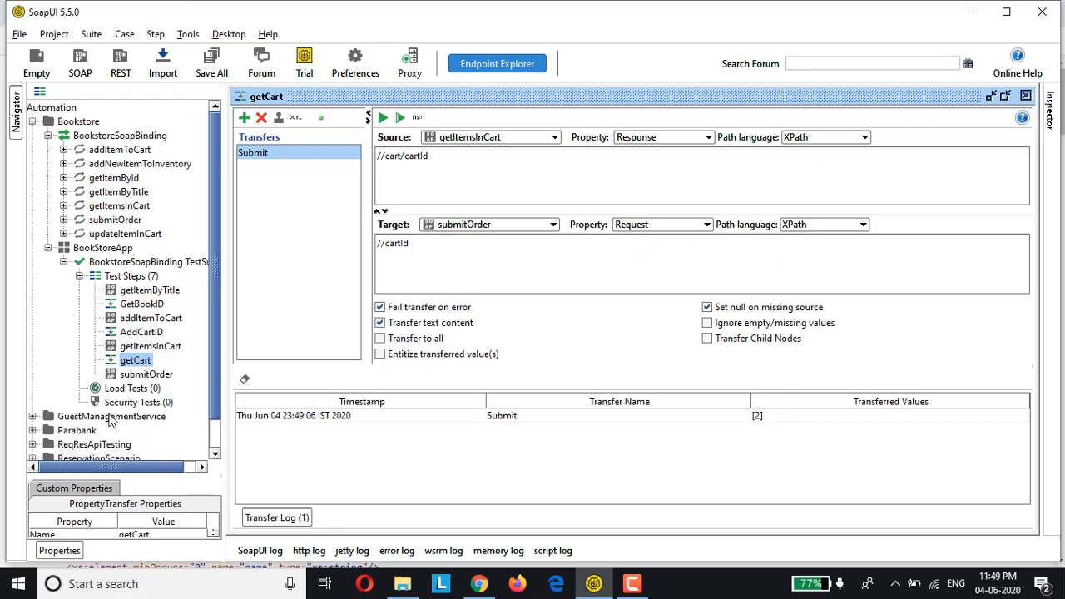
Open the BookstoreSoapBinding TestSuite test case maximized, run all its steps and close its editor
double_click(112, 263)
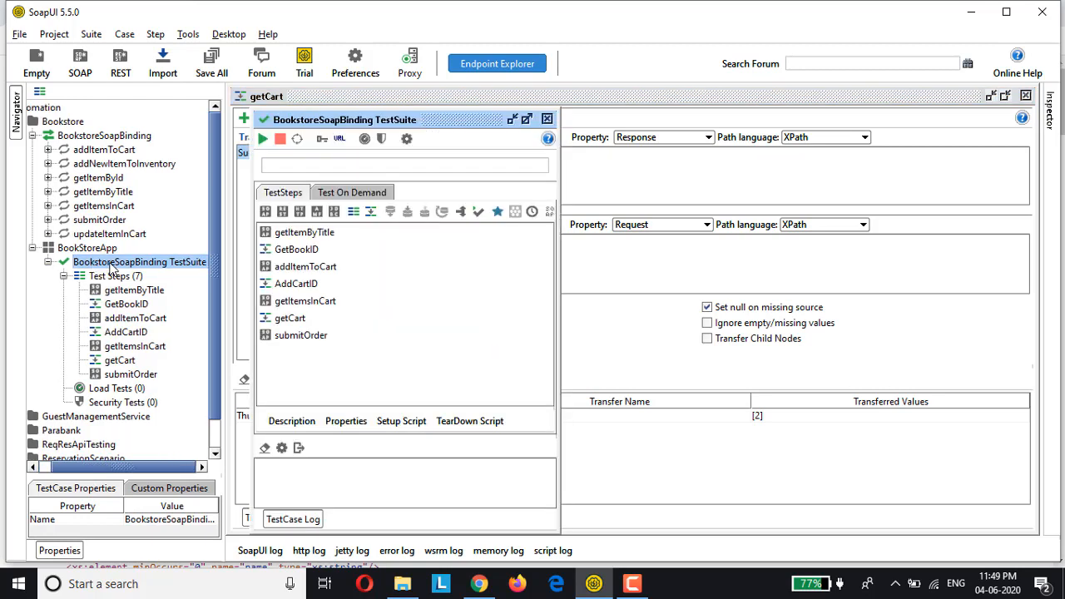
click(527, 119)
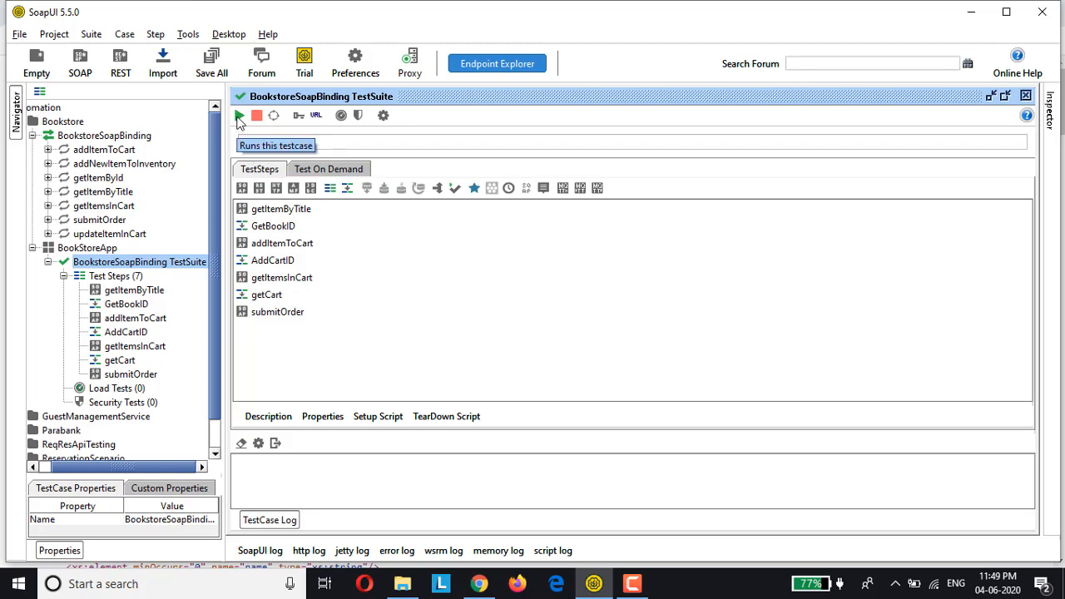
click(240, 117)
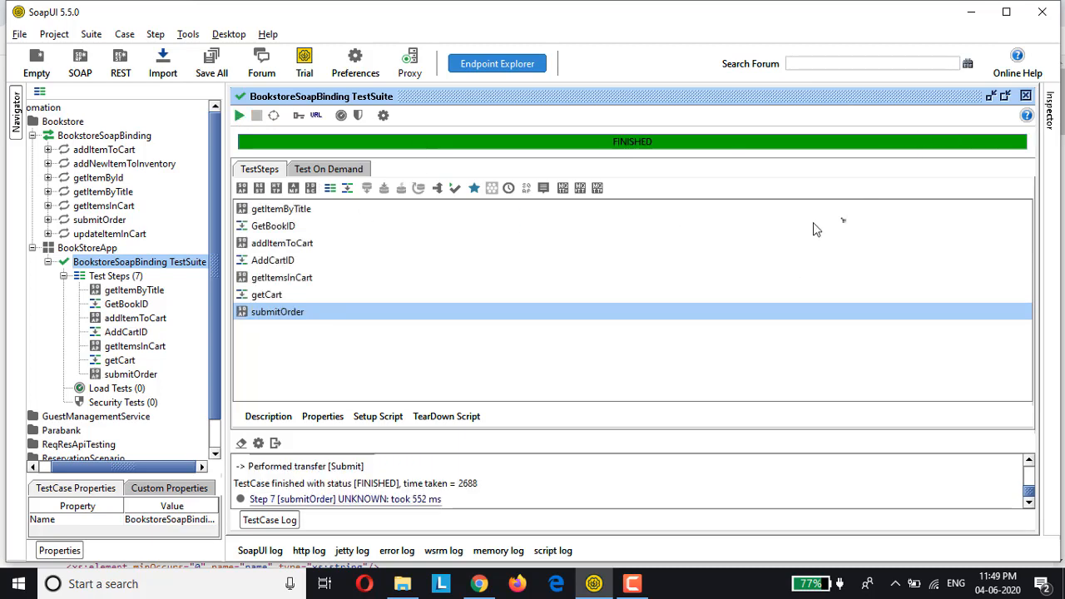
click(1025, 97)
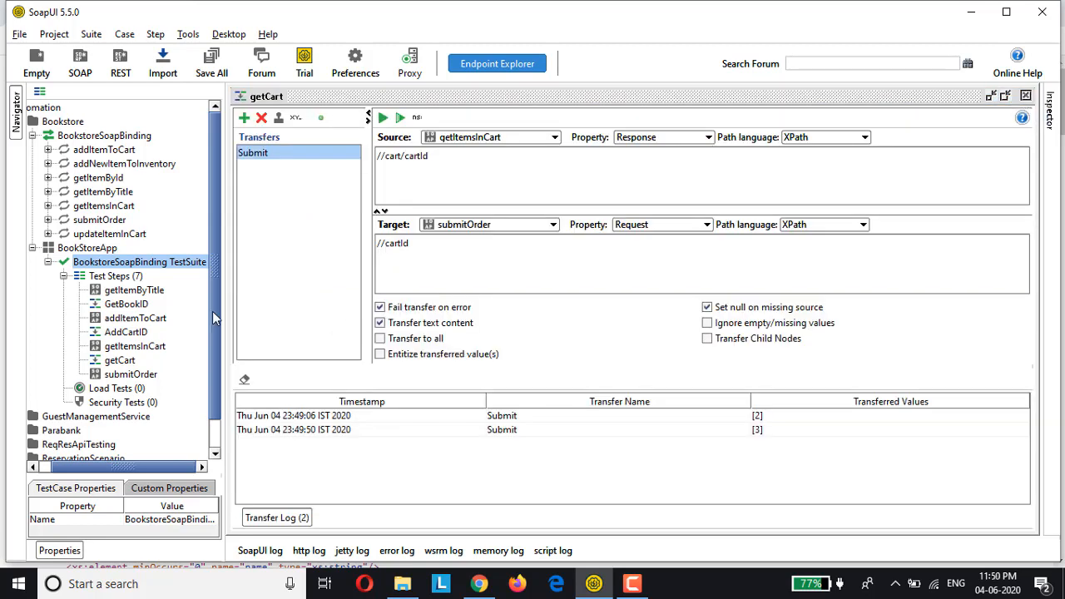
Change the titleKeyword in the getItemByTitle test step's request to SQL and close the open editors
double_click(112, 291)
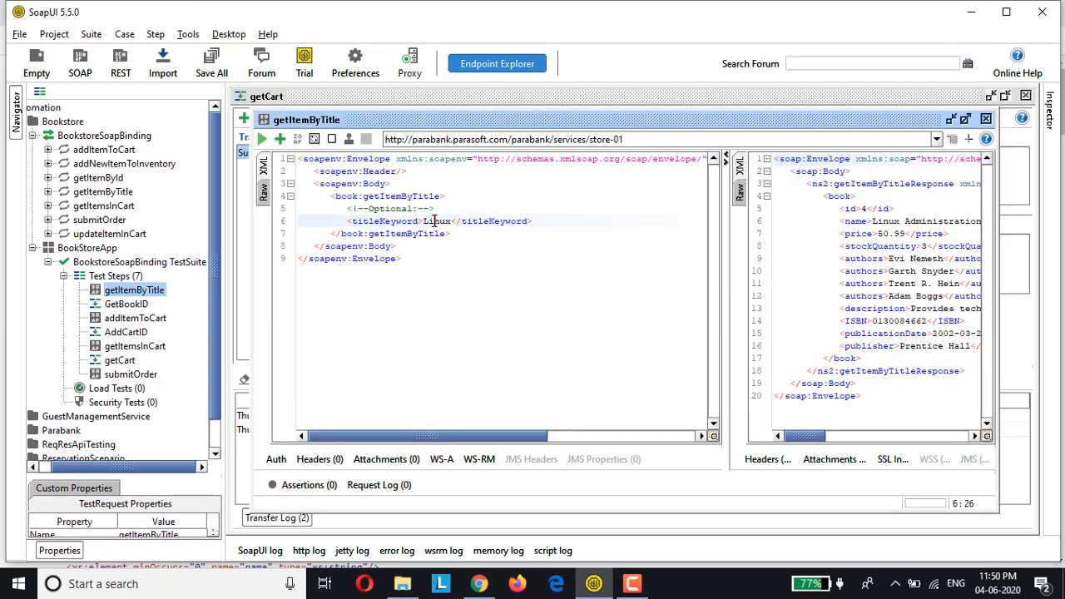
double_click(436, 221)
text(S)
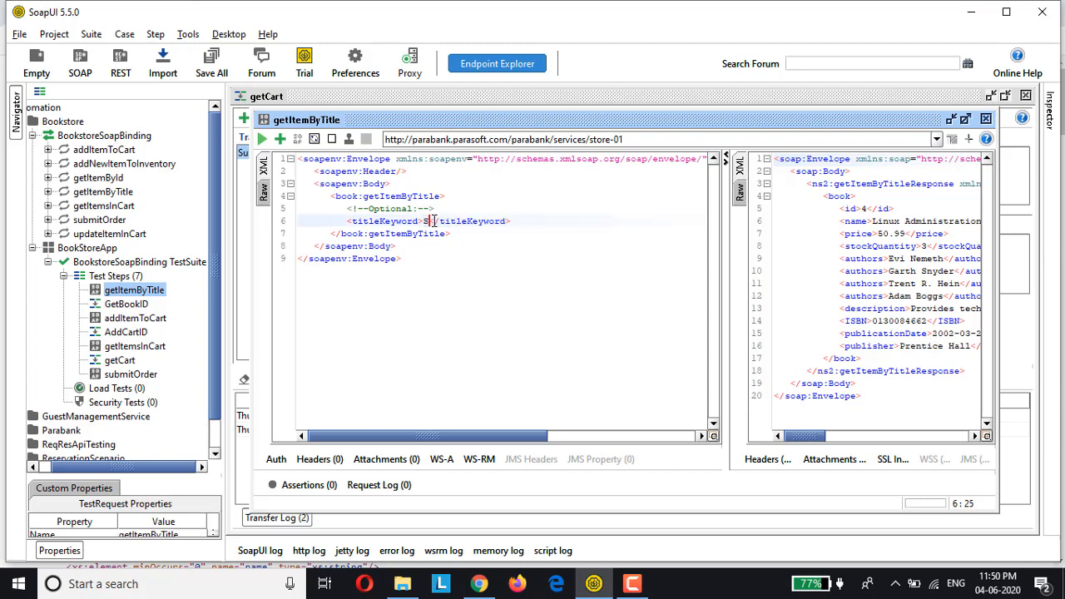
text(QL)
click(986, 119)
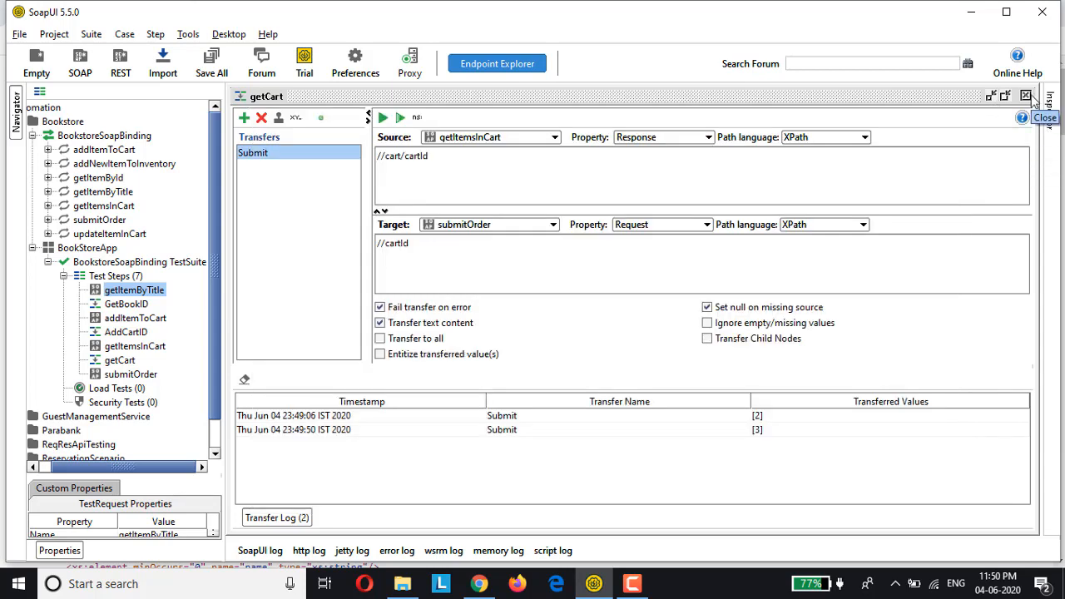
click(1026, 96)
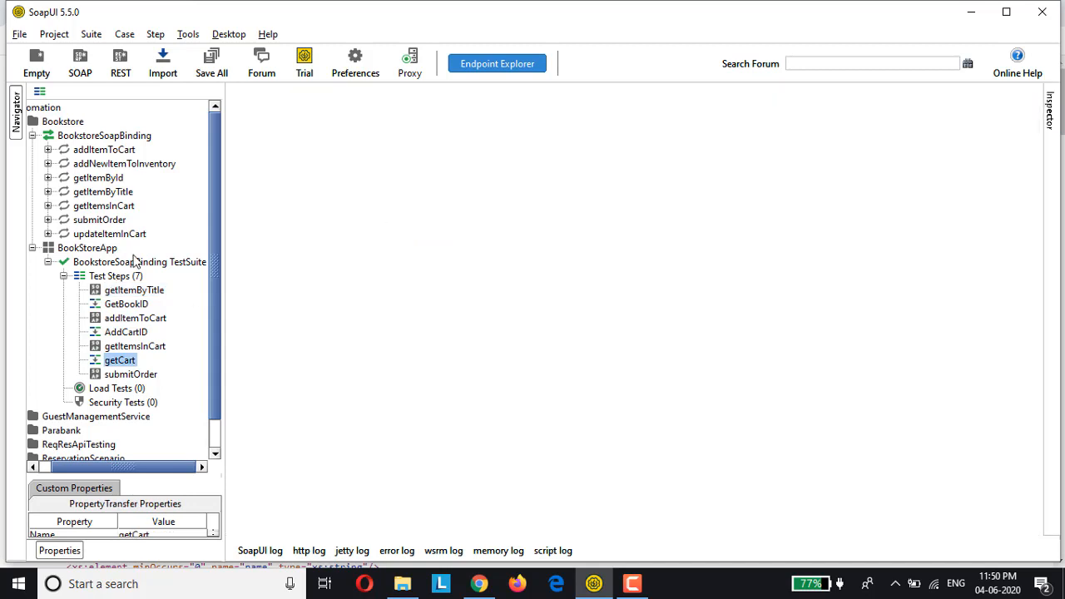
Reopen the BookstoreSoapBinding TestSuite test case maximized and rerun it with the changed title keyword
double_click(135, 263)
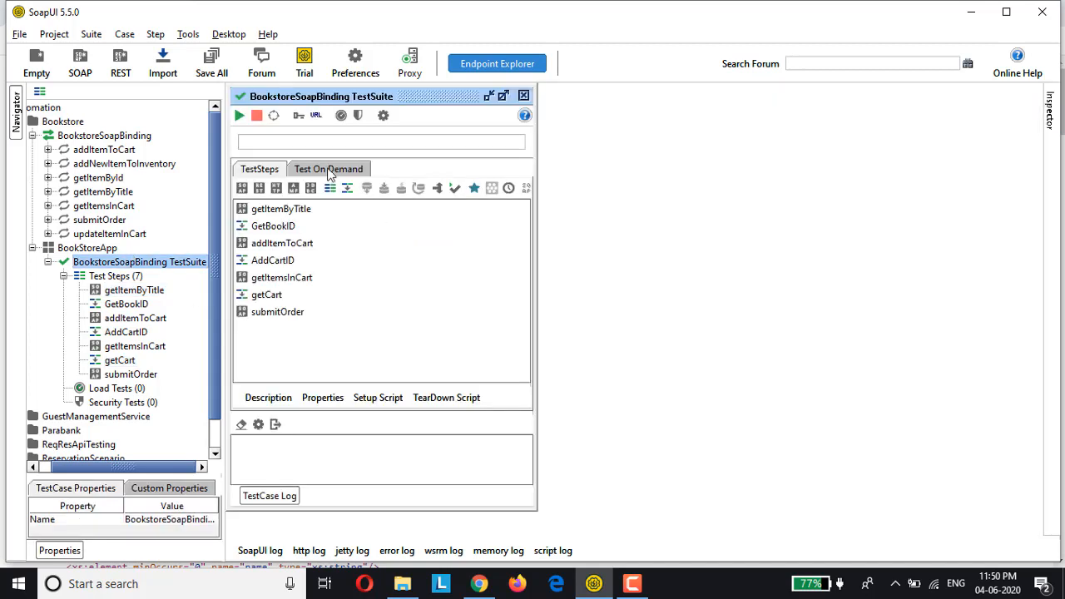
click(503, 96)
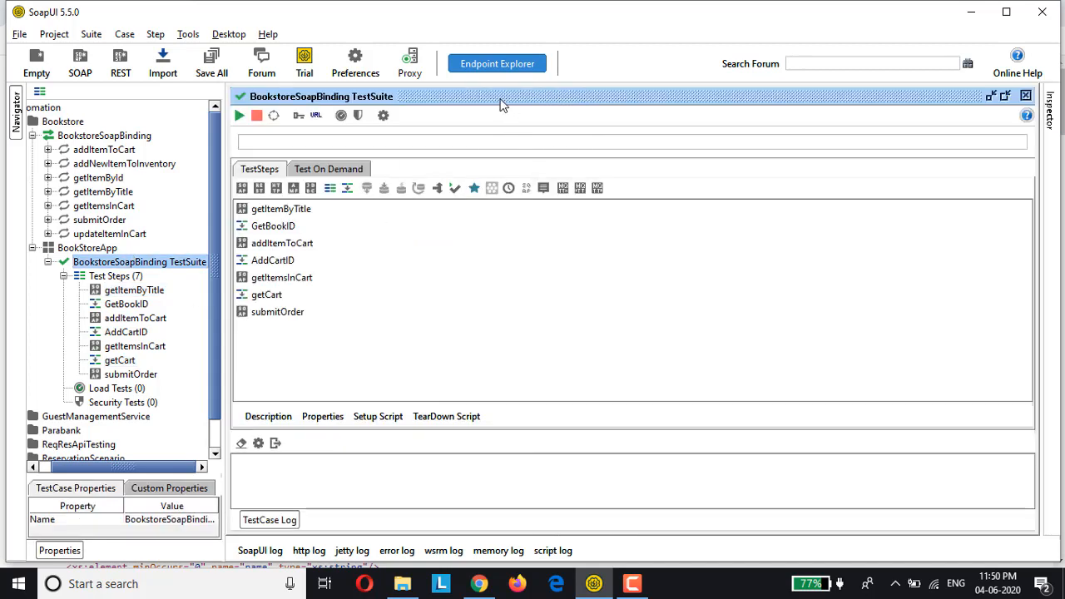
click(239, 116)
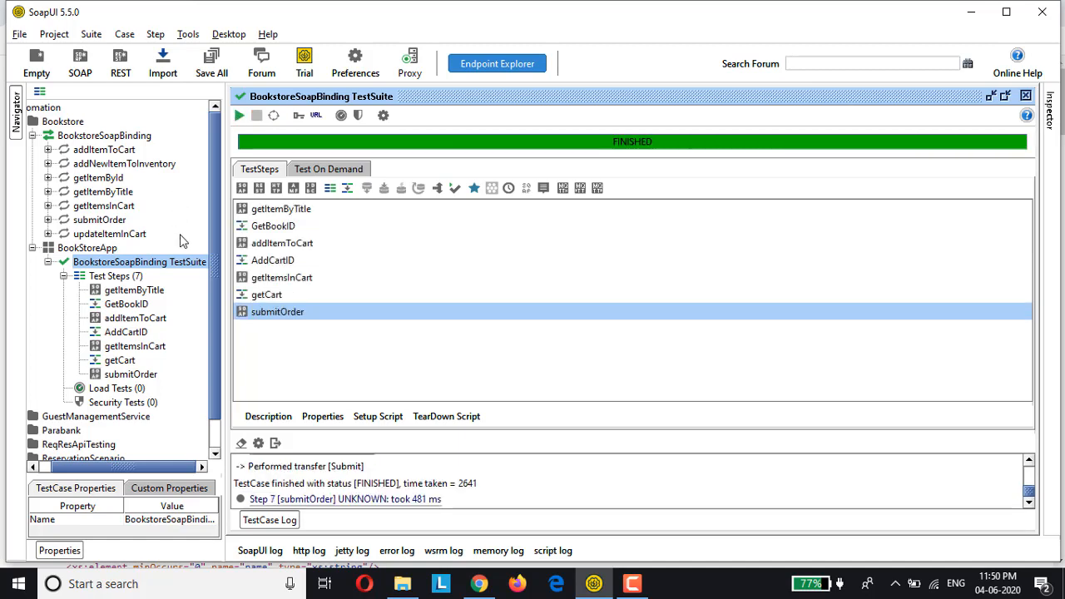
Compare the book id in the getItemByTitle response with the itemId in addItemToCart, and check the cartId returned there
double_click(130, 291)
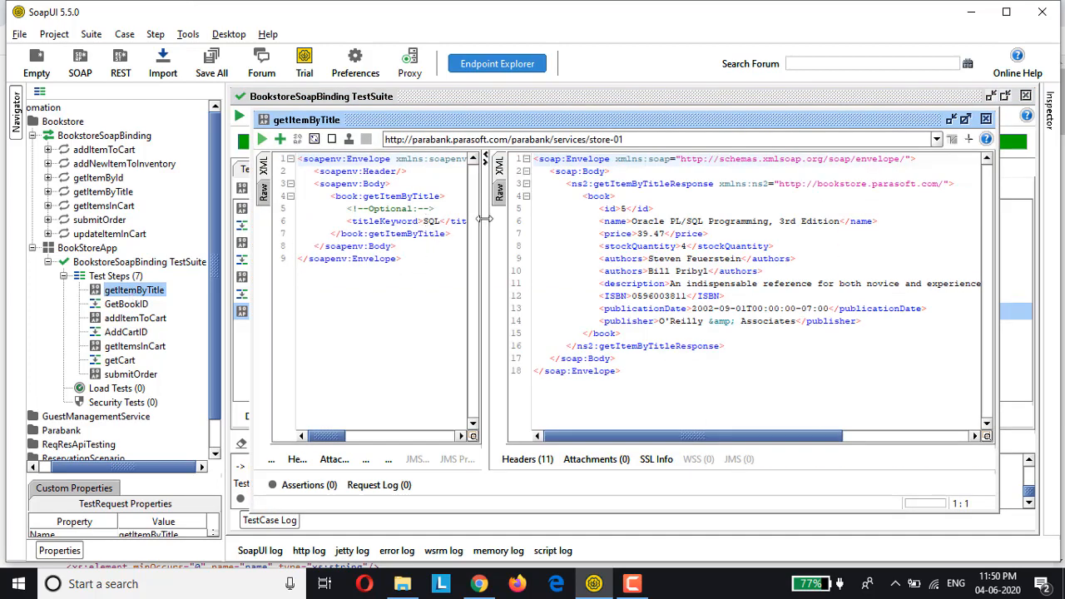
click(627, 211)
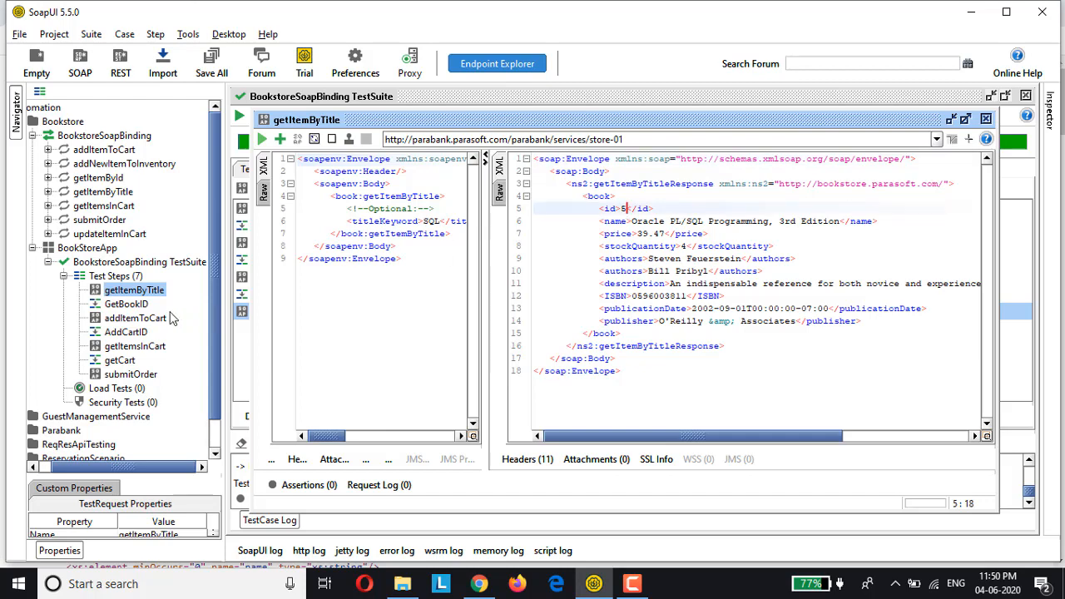
double_click(142, 319)
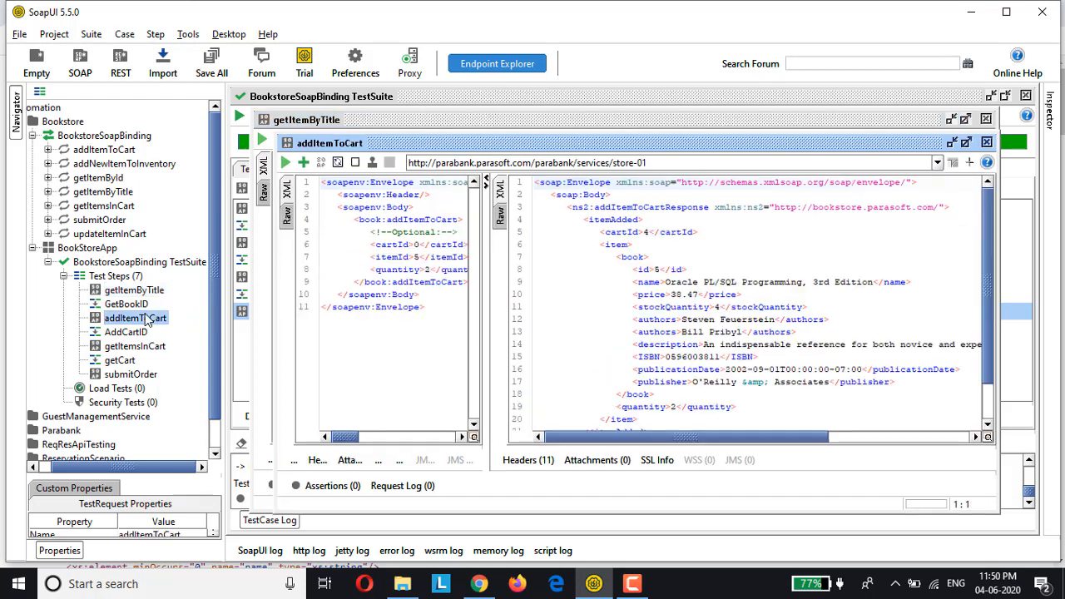
click(417, 257)
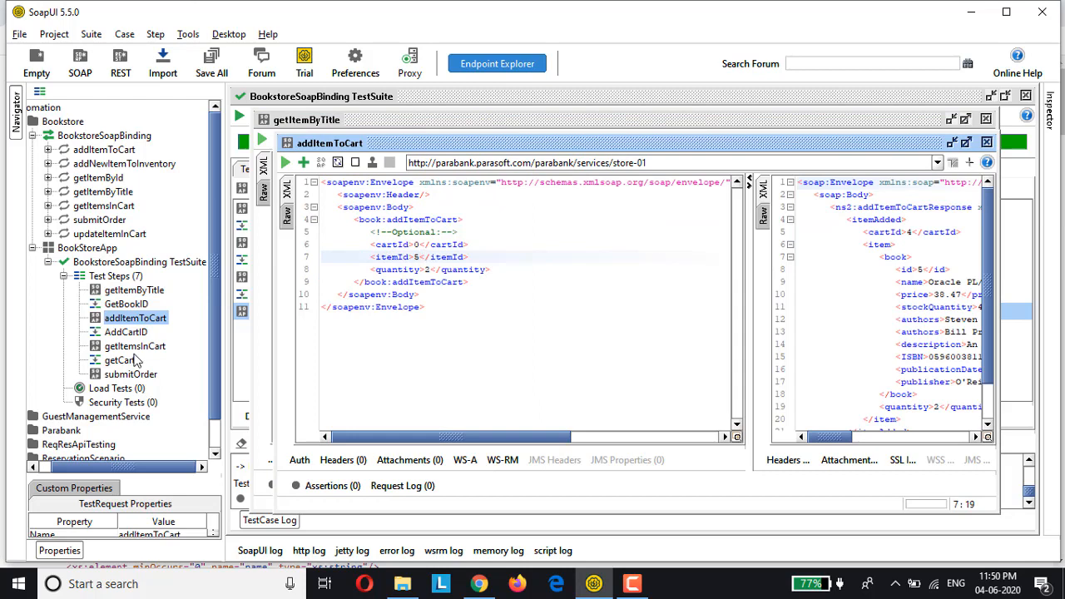
click(912, 231)
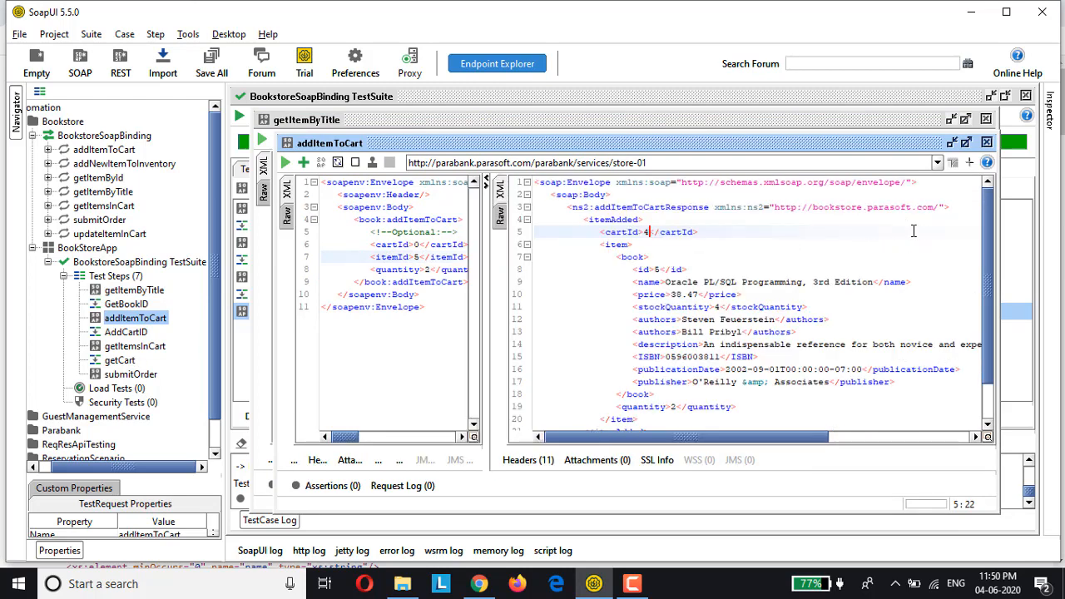
Check the cartId in the getItemsInCart request and response, and open the submitOrder test step
click(140, 348)
double_click(140, 348)
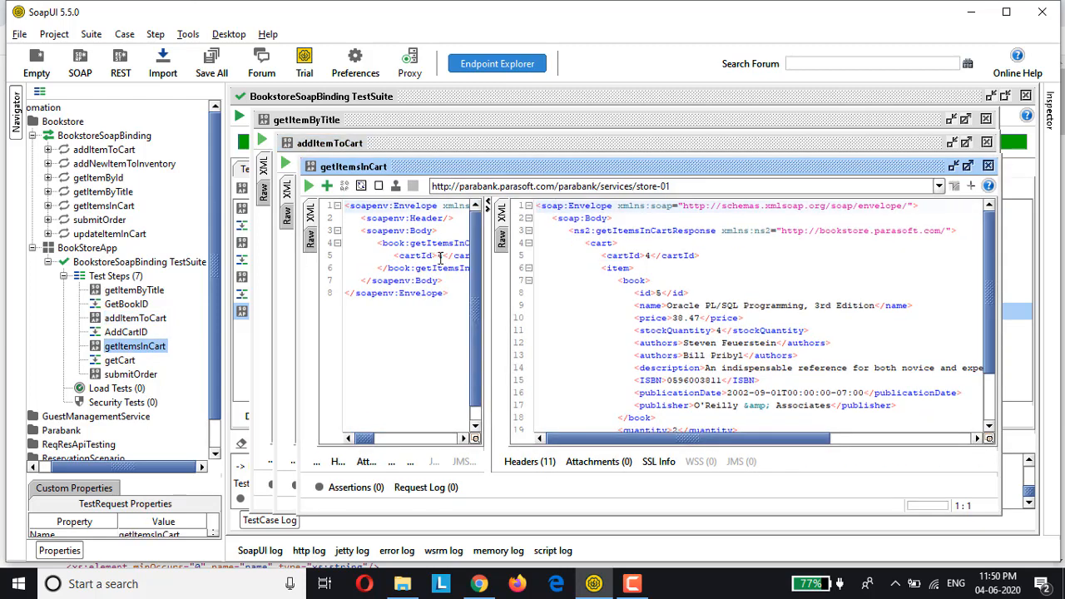
click(438, 257)
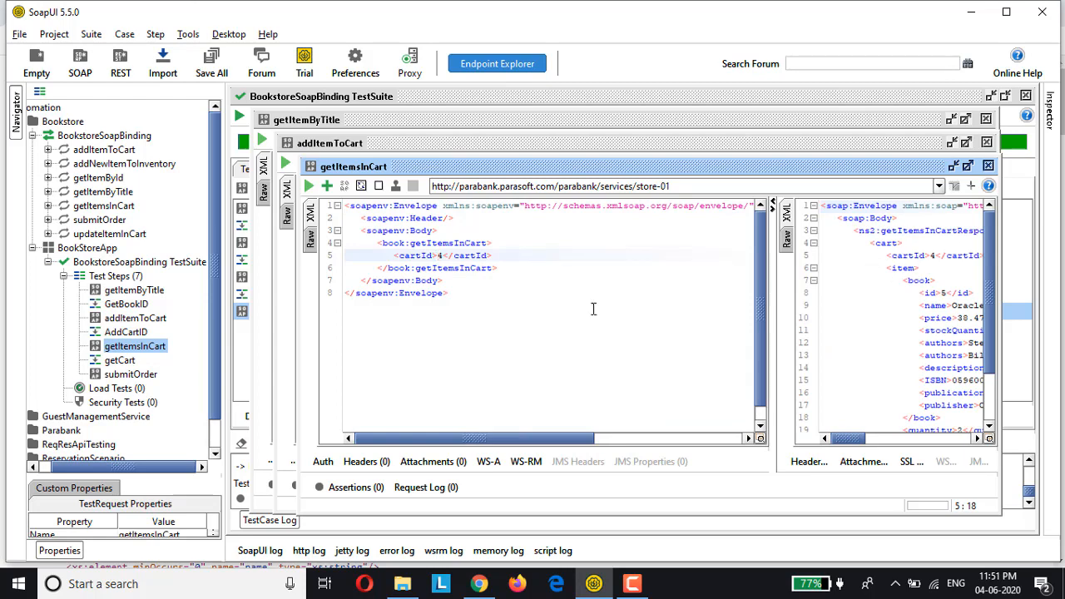
click(944, 262)
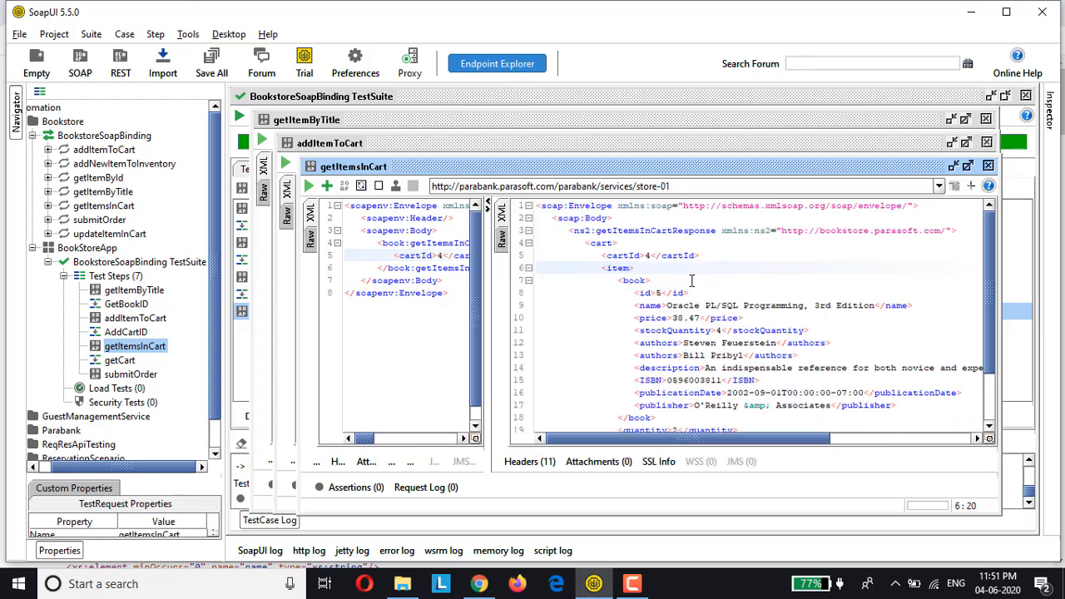
double_click(133, 374)
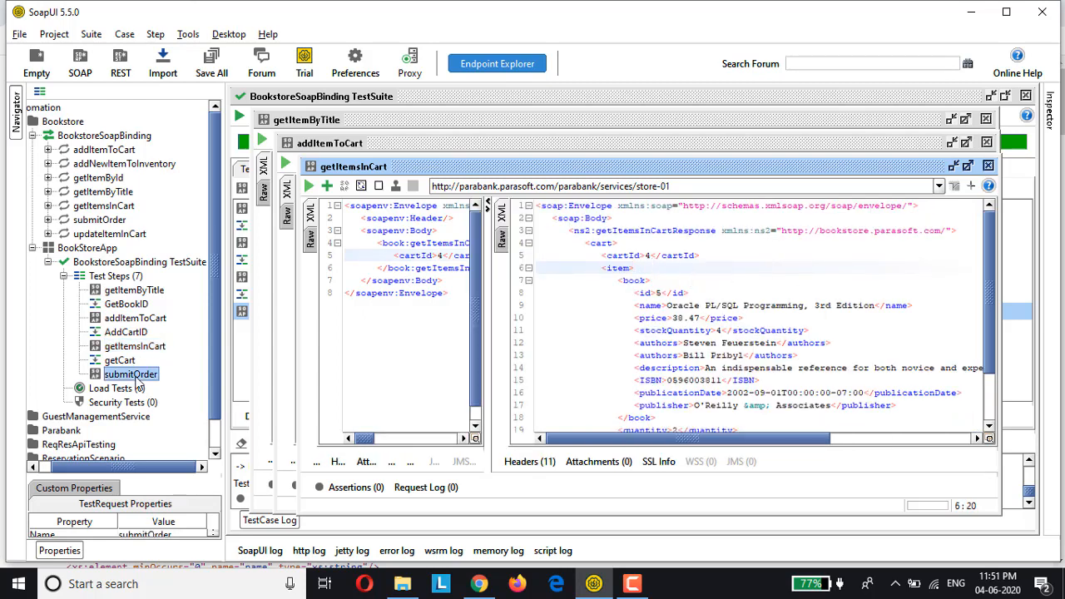